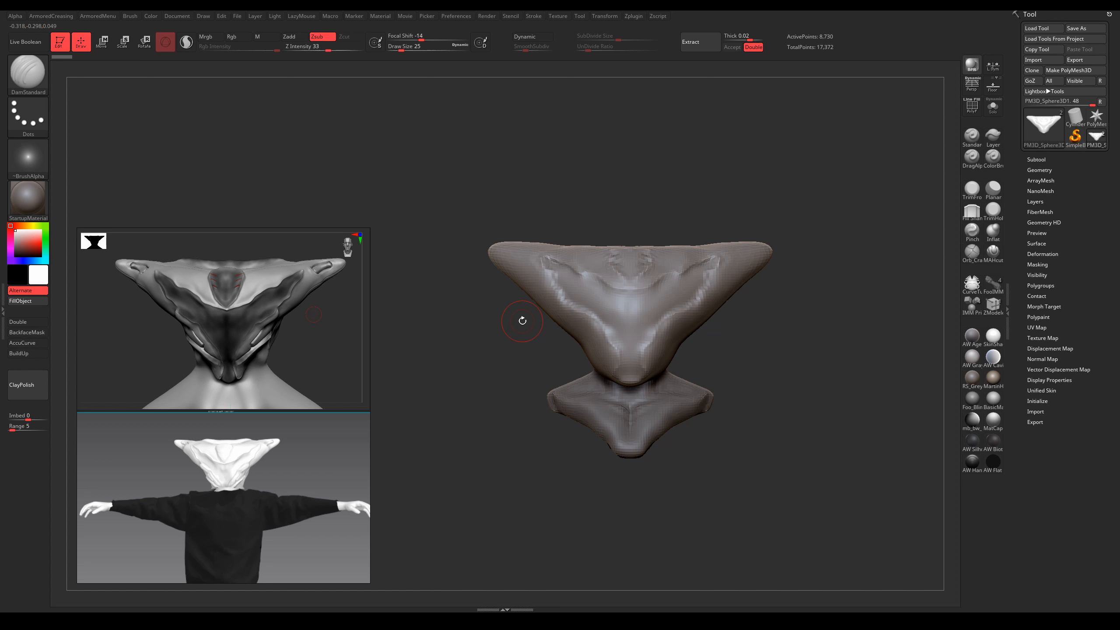
# Step: Subdivide the head mesh once and try carving mirrored creases across the brow with the DamStandard brush at draw size 11
pyautogui.keyDown('ctrl'); pyautogui.moveTo(772, 317); pyautogui.dragTo(767, 344, button='right'); pyautogui.keyUp('ctrl')
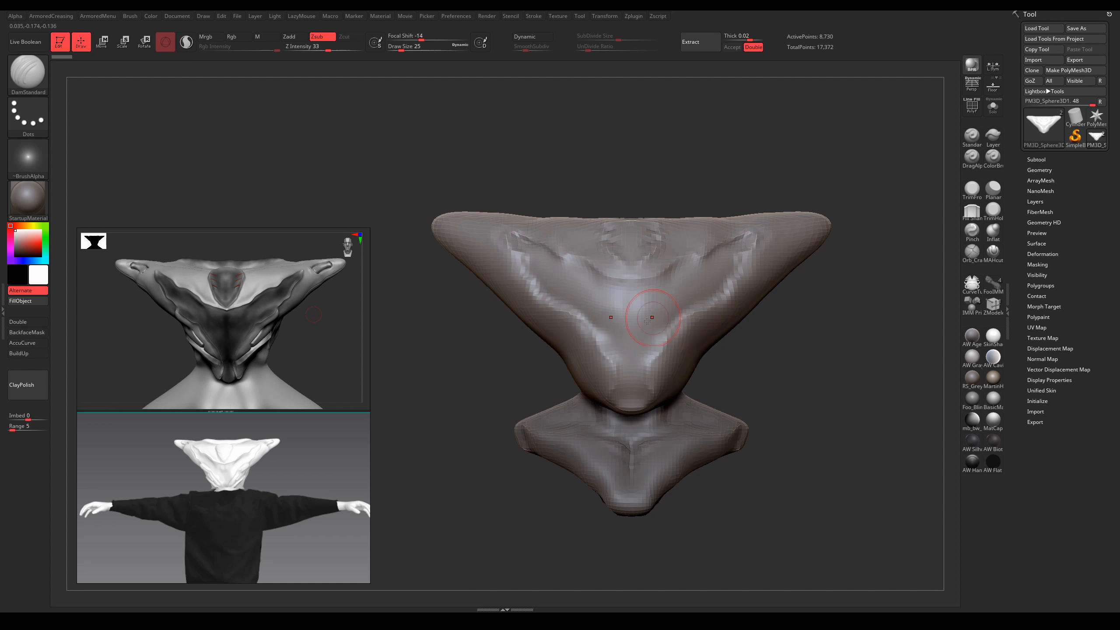
pyautogui.moveTo(668, 325)
pyautogui.keyDown('alt'); pyautogui.mouseDown(button='right')
pyautogui.moveTo(650, 351)
pyautogui.moveTo(700, 336)
pyautogui.mouseUp(button='right'); pyautogui.keyUp('alt')
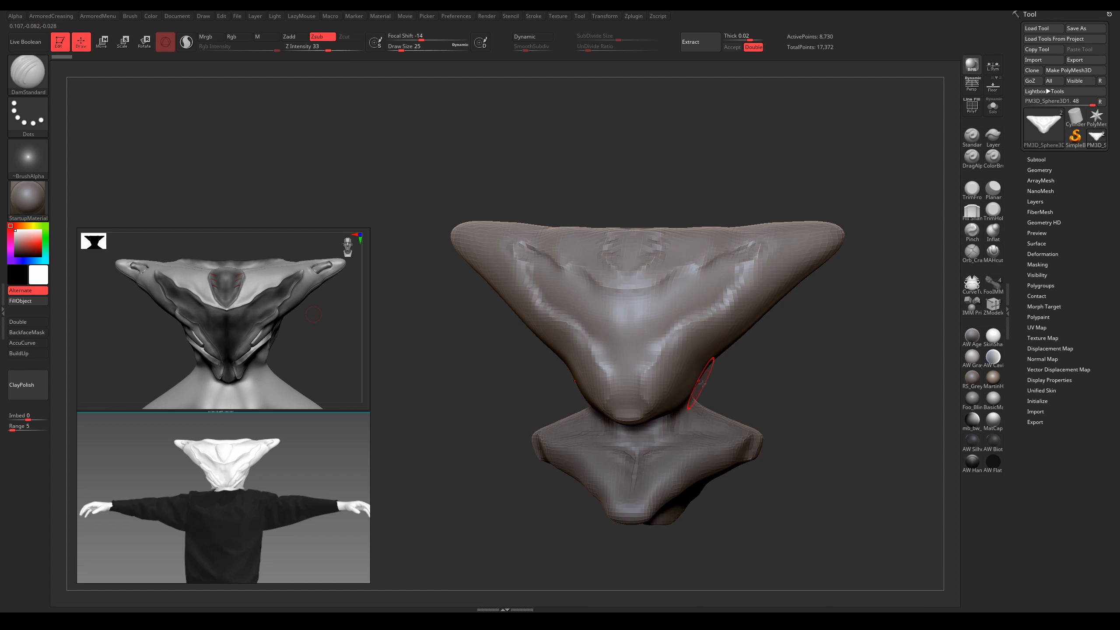
pyautogui.hotkey('ctrl', 'd')
pyautogui.press('[')
pyautogui.press('[')
pyautogui.moveTo(631, 292); pyautogui.dragTo(749, 244)
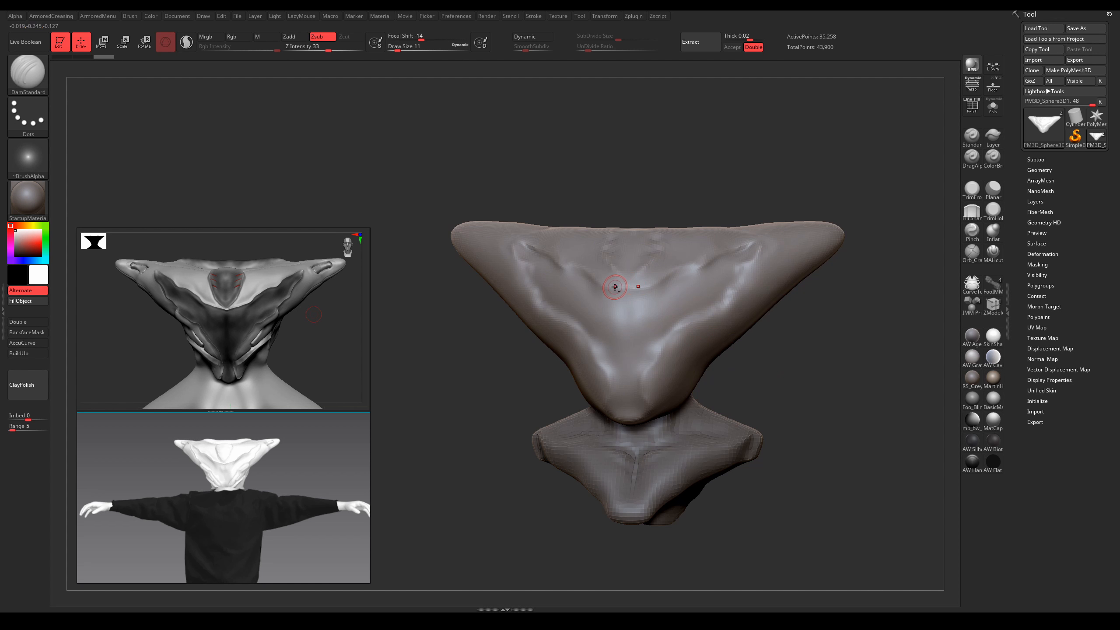
pyautogui.moveTo(595, 283); pyautogui.dragTo(666, 278)
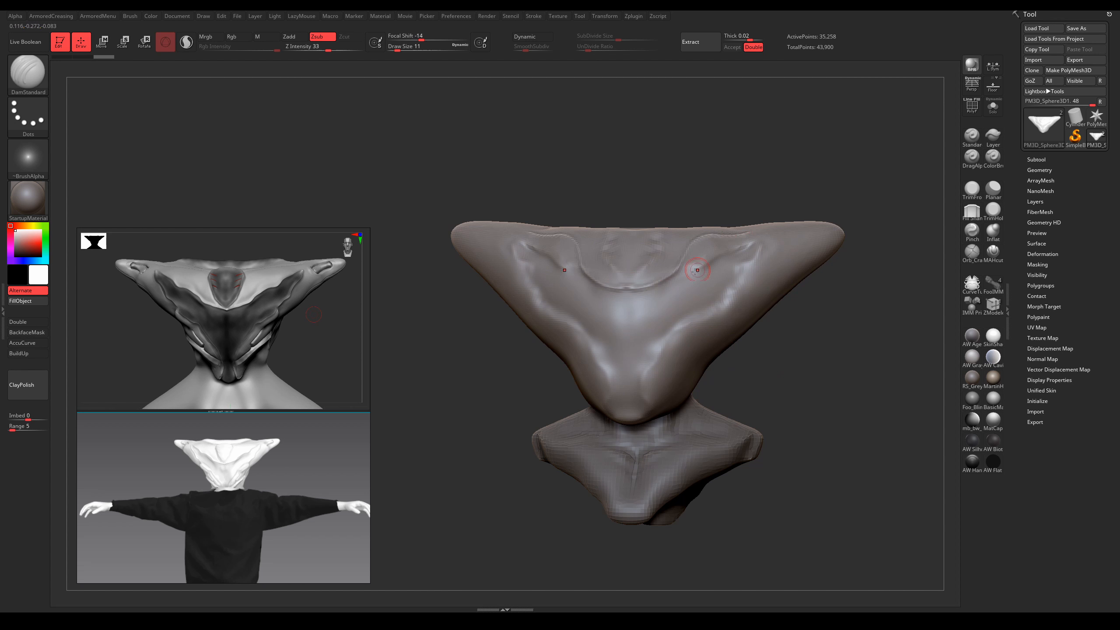
pyautogui.hotkey('ctrl', 'z')
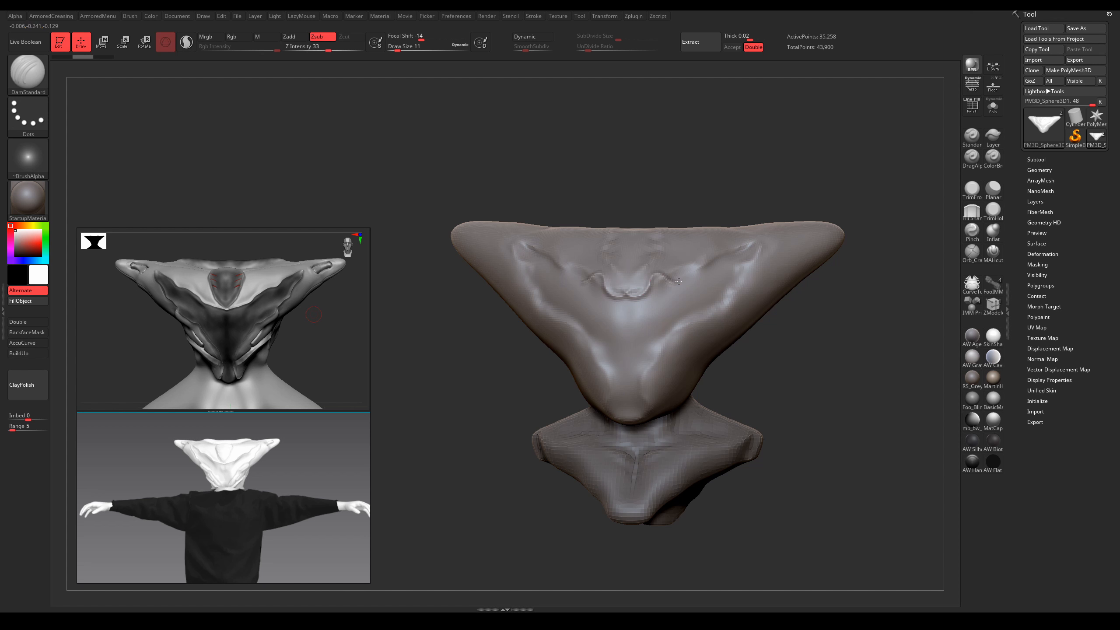
pyautogui.moveTo(678, 280)
pyautogui.mouseDown()
pyautogui.moveTo(710, 258)
pyautogui.moveTo(794, 241)
pyautogui.mouseUp()
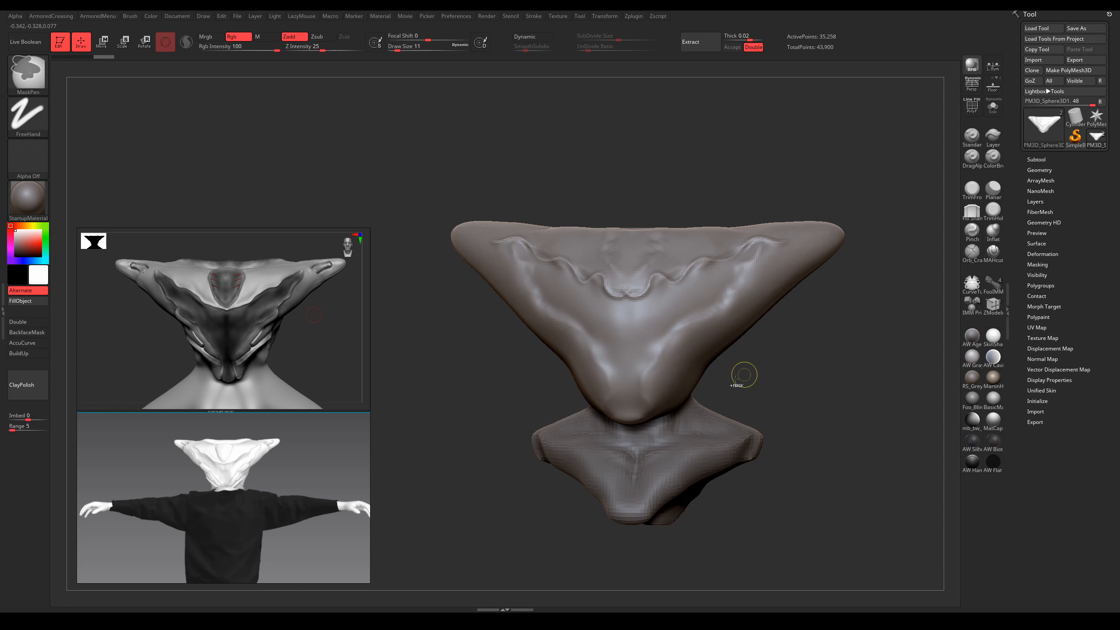
pyautogui.hotkey('ctrl', 'z')
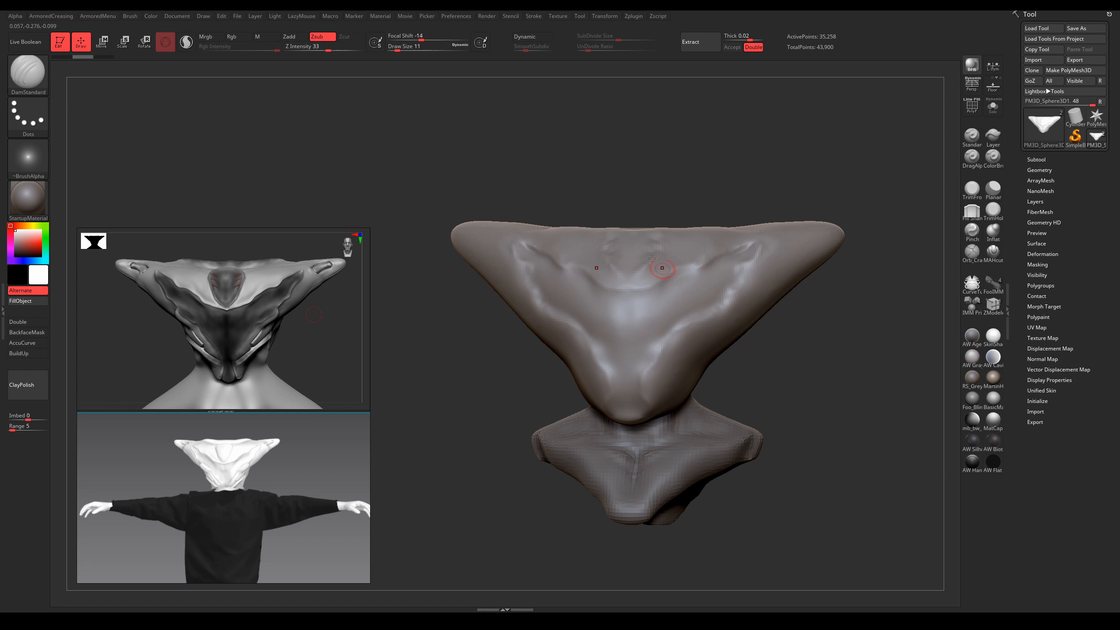
# Step: Step back through the sculpt history to undo the carved ridges and the subdivision on the head
pyautogui.moveTo(706, 246); pyautogui.dragTo(663, 258, button='right')
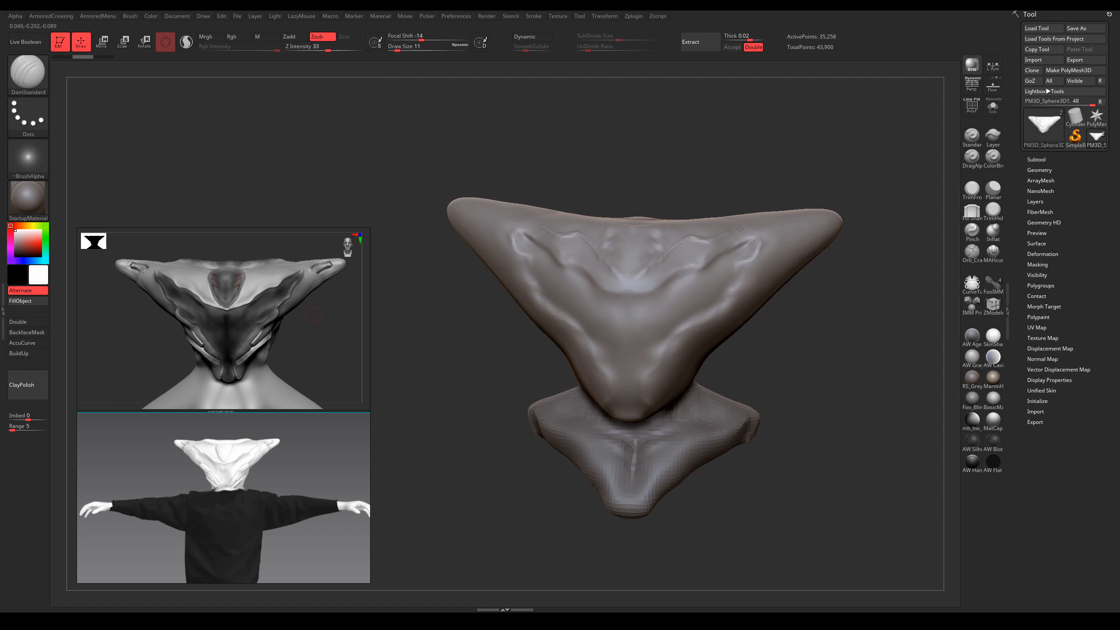
pyautogui.hotkey('ctrl', 'shift', 'z')
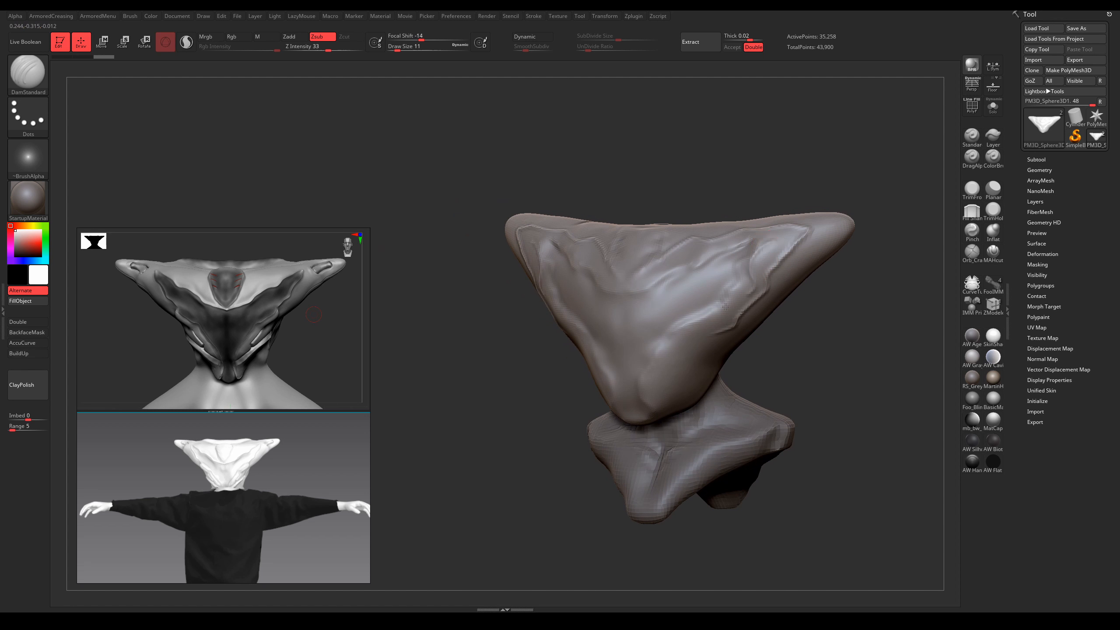
pyautogui.hotkey('ctrl', 'shift', 'z')
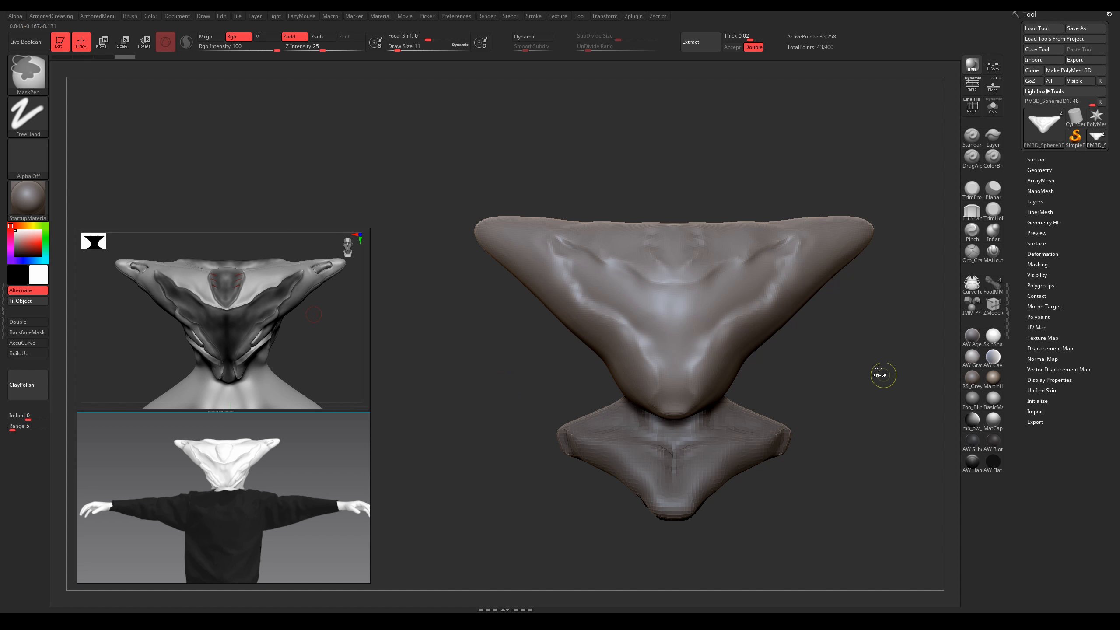
pyautogui.hotkey('ctrl', 'z')
pyautogui.press('s')
pyautogui.moveTo(699, 293)
pyautogui.mouseDown()
pyautogui.moveTo(628, 366)
pyautogui.moveTo(628, 293)
pyautogui.moveTo(647, 340)
pyautogui.moveTo(673, 322)
pyautogui.mouseUp()
pyautogui.hotkey('ctrl', 'z')
pyautogui.press('s')
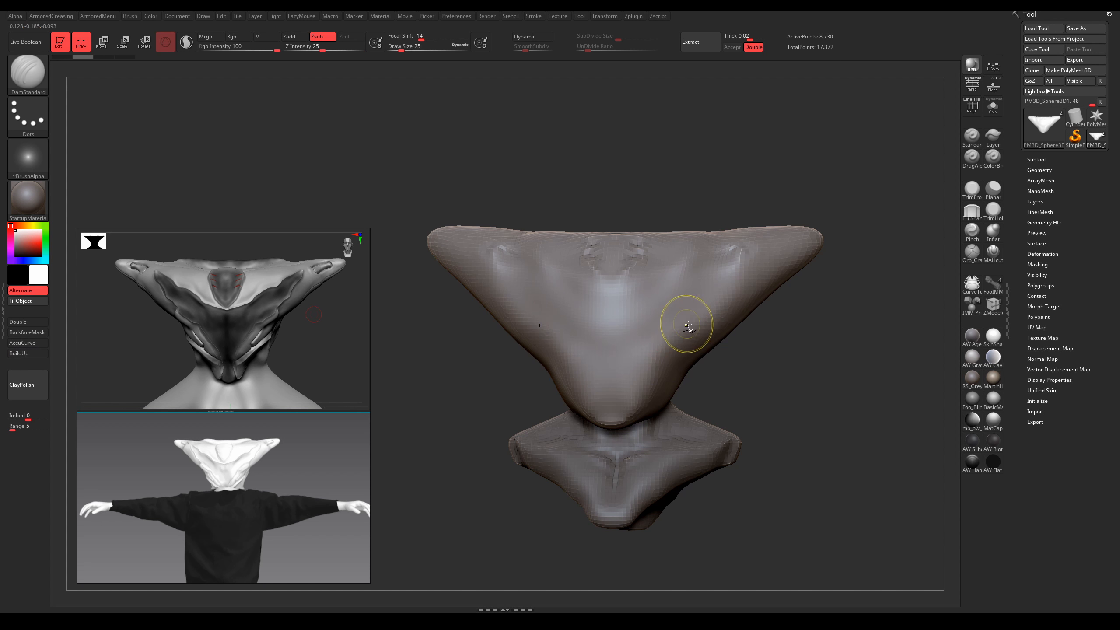
pyautogui.keyDown('ctrl'); pyautogui.moveTo(688, 325); pyautogui.dragTo(663, 322, button='right'); pyautogui.keyUp('ctrl')
pyautogui.keyDown('ctrl'); pyautogui.moveTo(663, 322); pyautogui.dragTo(675, 345, button='right'); pyautogui.keyUp('ctrl')
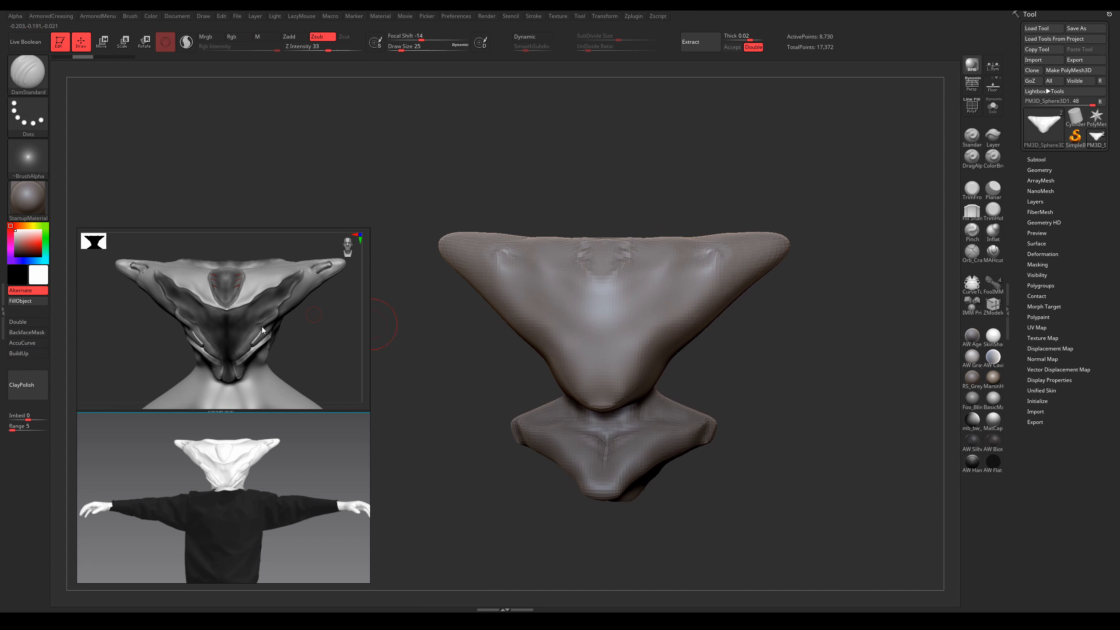
pyautogui.keyDown('ctrl'); pyautogui.moveTo(664, 292); pyautogui.dragTo(685, 321, button='right'); pyautogui.keyUp('ctrl')
pyautogui.press('s')
pyautogui.moveTo(686, 322); pyautogui.dragTo(688, 321)
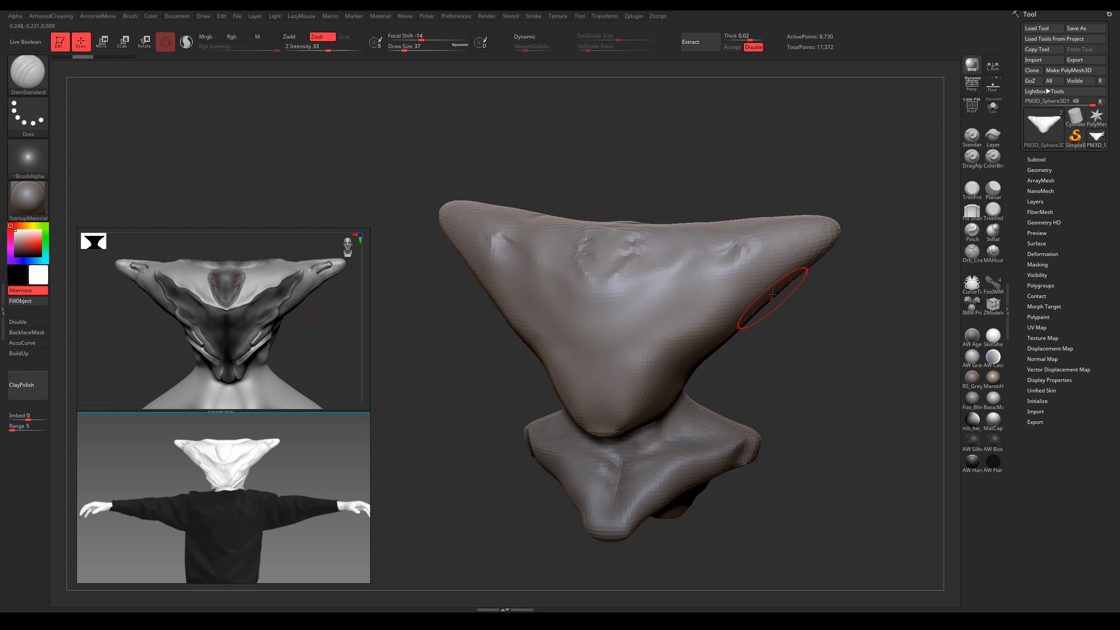
pyautogui.moveTo(715, 286); pyautogui.dragTo(740, 262, button='right')
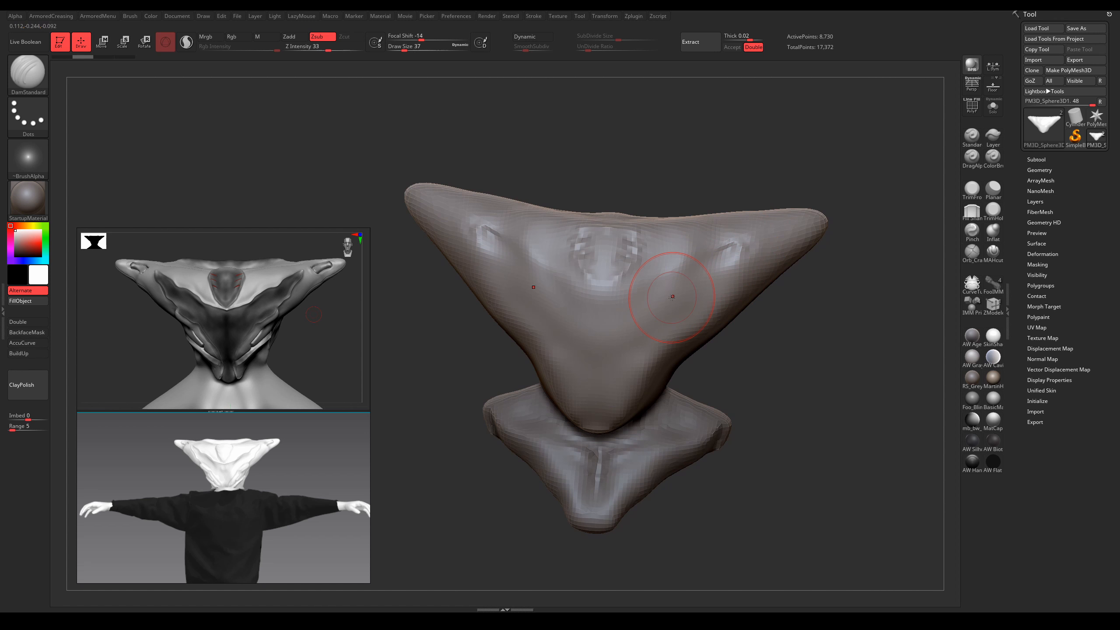
pyautogui.moveTo(672, 297)
pyautogui.mouseDown(button='right')
pyautogui.moveTo(648, 324)
pyautogui.moveTo(703, 356)
pyautogui.moveTo(723, 353)
pyautogui.mouseUp(button='right')
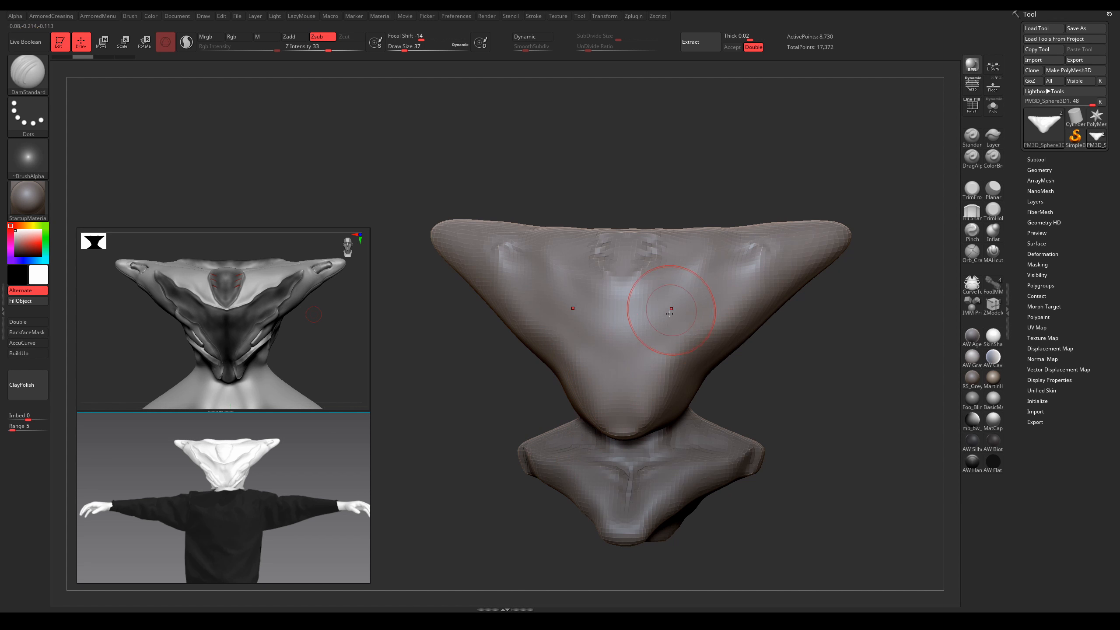
pyautogui.press('[')
pyautogui.press('[')
pyautogui.moveTo(735, 306)
pyautogui.mouseDown(button='right')
pyautogui.moveTo(769, 305)
pyautogui.moveTo(736, 304)
pyautogui.mouseUp(button='right')
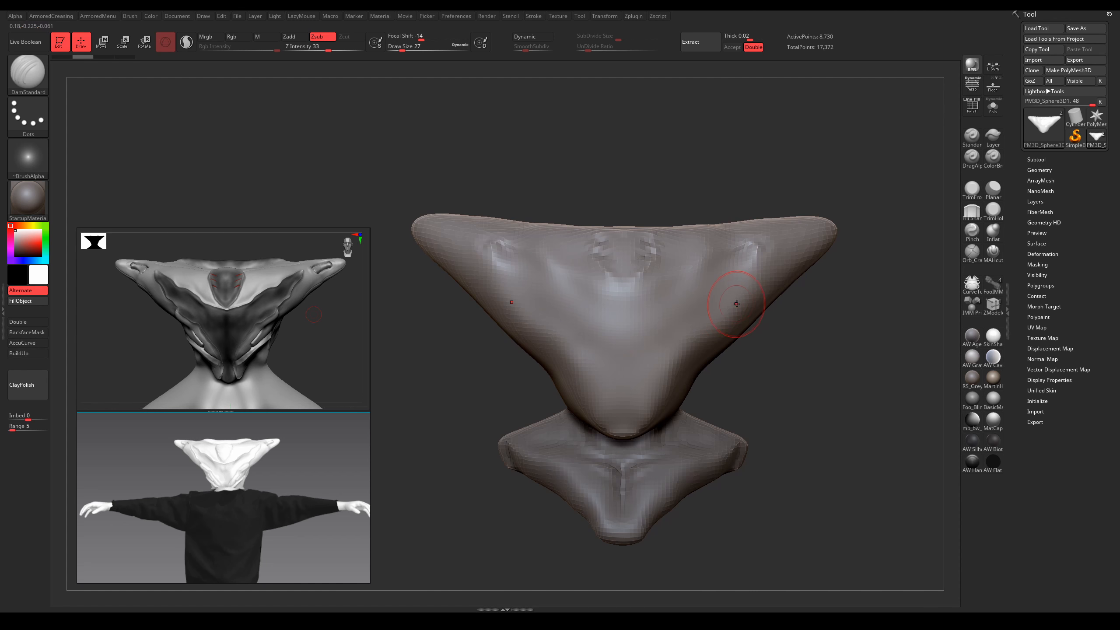
# Step: Switch to the ClayBuildup brush with Sculptris Pro mode on and a draw size of 112
pyautogui.press(']')
pyautogui.press(']')
pyautogui.press(']')
pyautogui.press(']')
pyautogui.press(']')
pyautogui.press(']')
pyautogui.press('b')
pyautogui.press('c')
pyautogui.press('b')
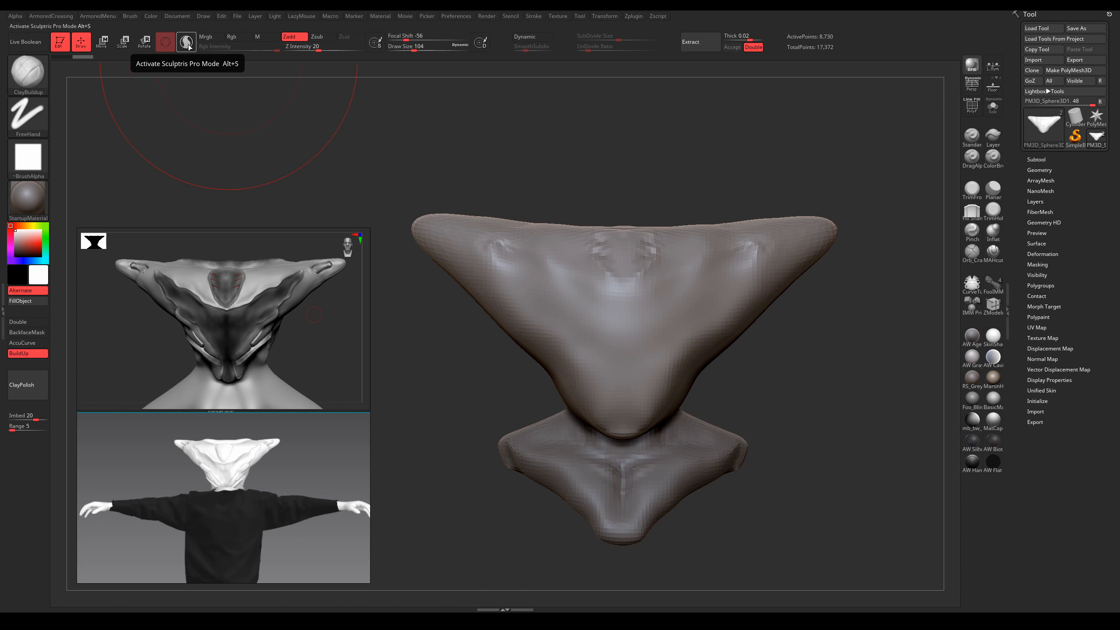
pyautogui.click(187, 43)
pyautogui.moveTo(840, 261); pyautogui.dragTo(822, 284, button='right')
pyautogui.press('s')
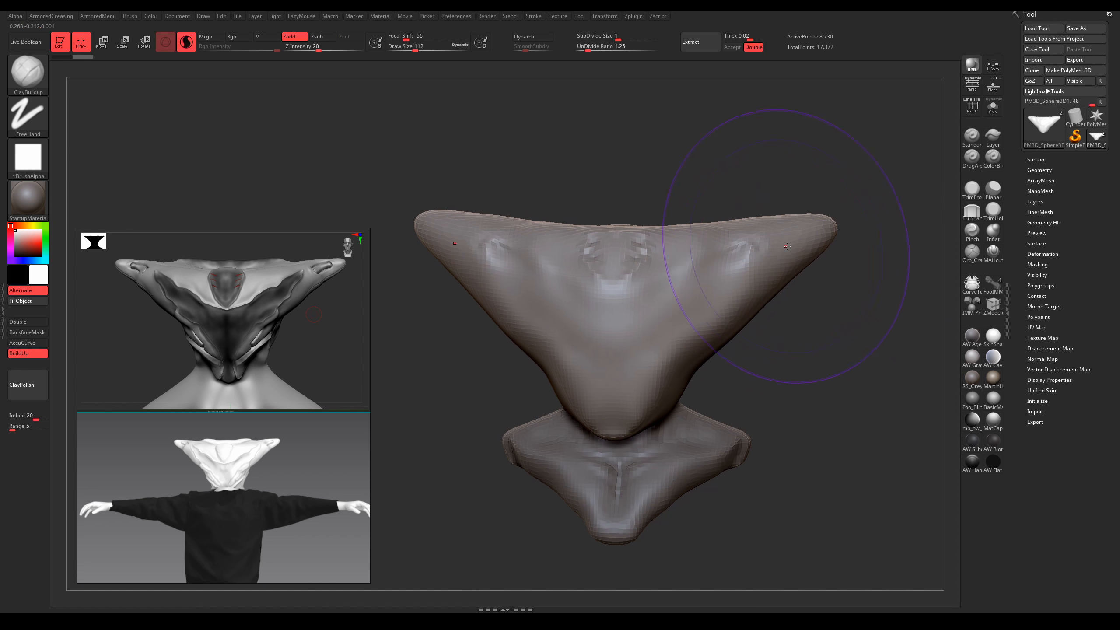
# Step: Smooth the wide pointed sides of the head down into a rounded, egg-like shape
pyautogui.moveTo(785, 243); pyautogui.dragTo(819, 229, button='right')
pyautogui.moveTo(820, 229)
pyautogui.keyDown('shift'); pyautogui.mouseDown()
pyautogui.moveTo(730, 257)
pyautogui.moveTo(723, 293)
pyautogui.moveTo(743, 269)
pyautogui.mouseUp(); pyautogui.keyUp('shift')
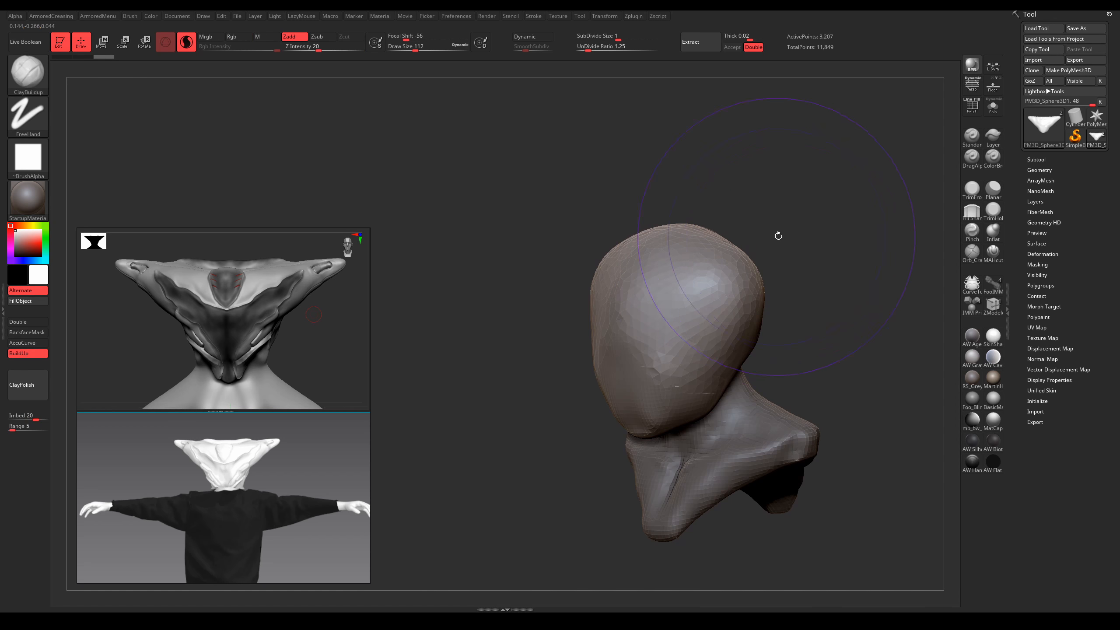
pyautogui.moveTo(778, 235); pyautogui.dragTo(800, 230, button='right')
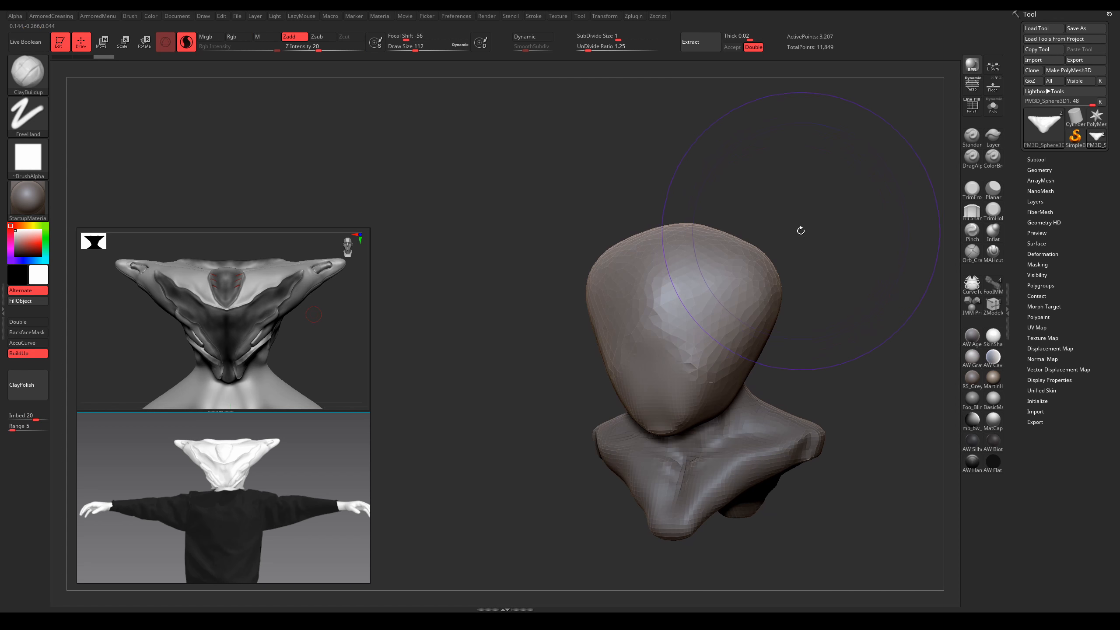
# Step: Turn off Sculptris Pro mode and reduce the draw size to 22
pyautogui.click(185, 45)
pyautogui.keyDown('alt'); pyautogui.moveTo(792, 292); pyautogui.dragTo(747, 264, button='right'); pyautogui.keyUp('alt')
pyautogui.moveTo(747, 264); pyautogui.dragTo(754, 270, button='right')
pyautogui.press('s')
pyautogui.moveTo(849, 255); pyautogui.dragTo(837, 255)
# Step: Remesh the rounded head with DynaMesh at a resolution of 304
pyautogui.click(1039, 170)
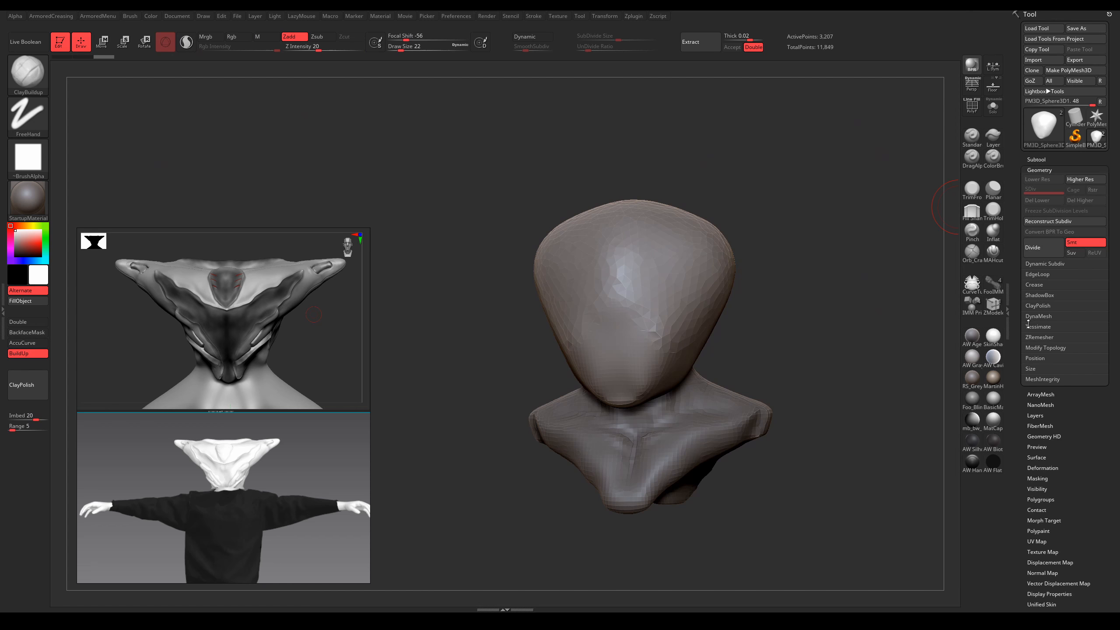
pyautogui.click(1047, 316)
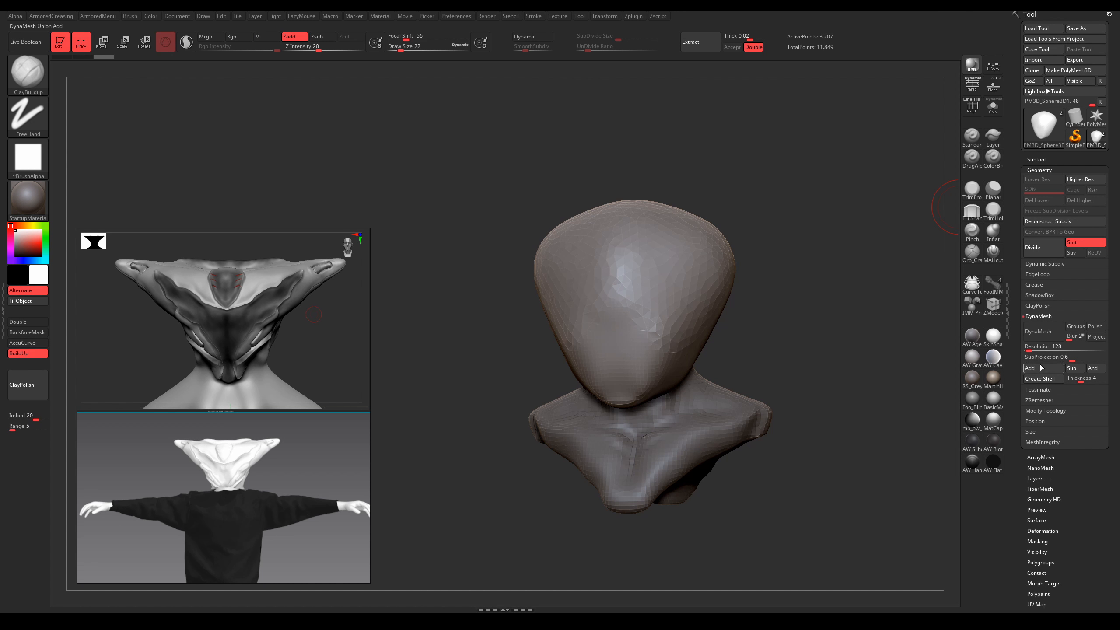
pyautogui.click(1042, 337)
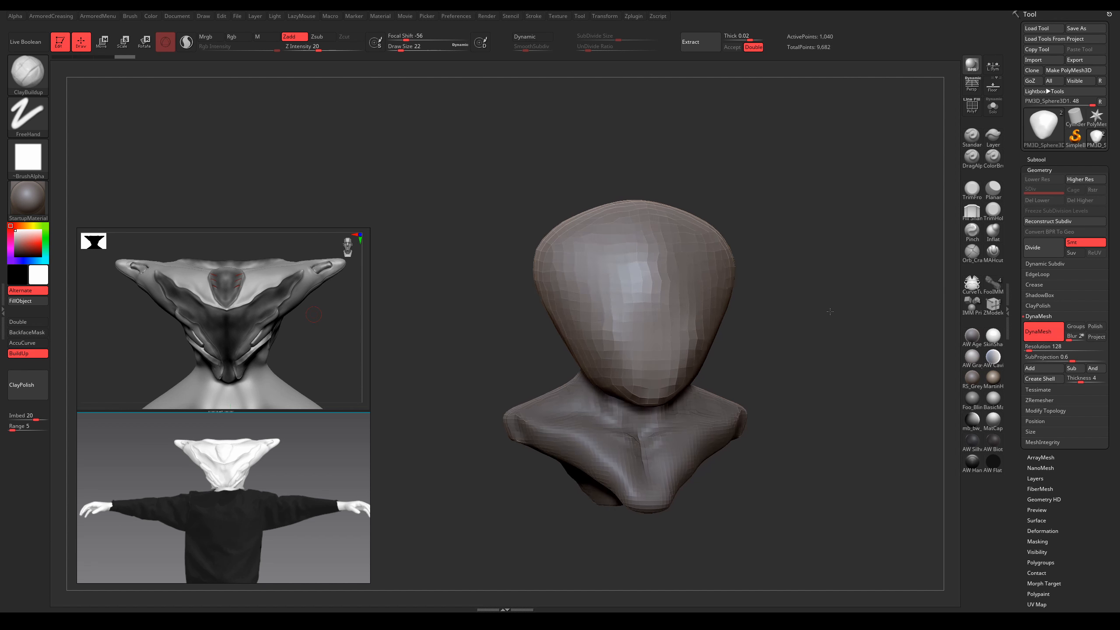
pyautogui.hotkey('ctrl', 'z')
pyautogui.click(1045, 347)
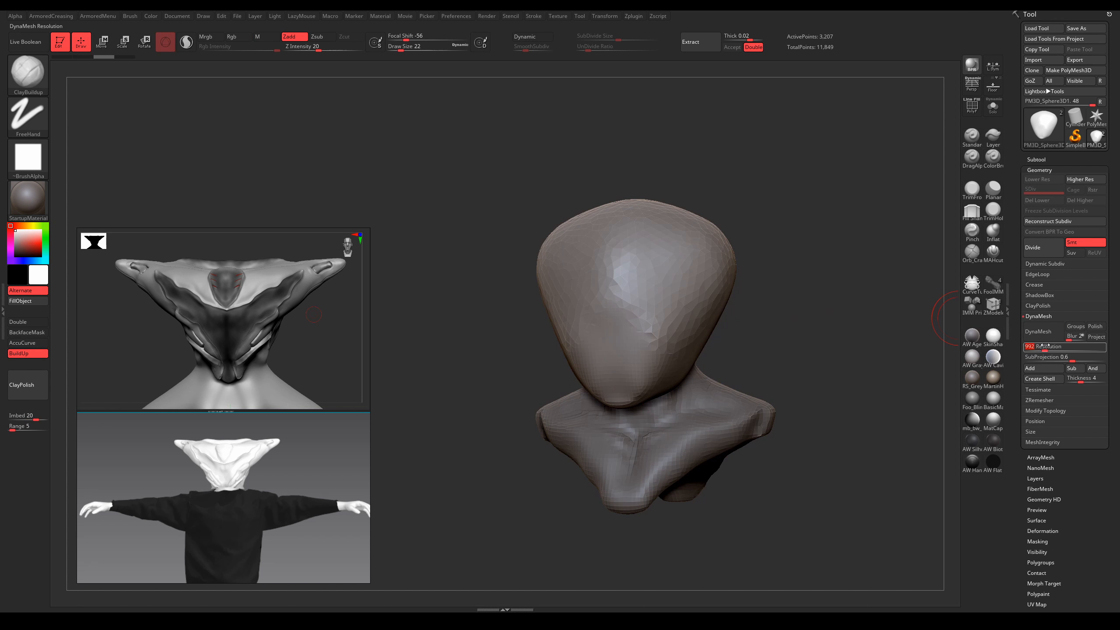
pyautogui.write('30')
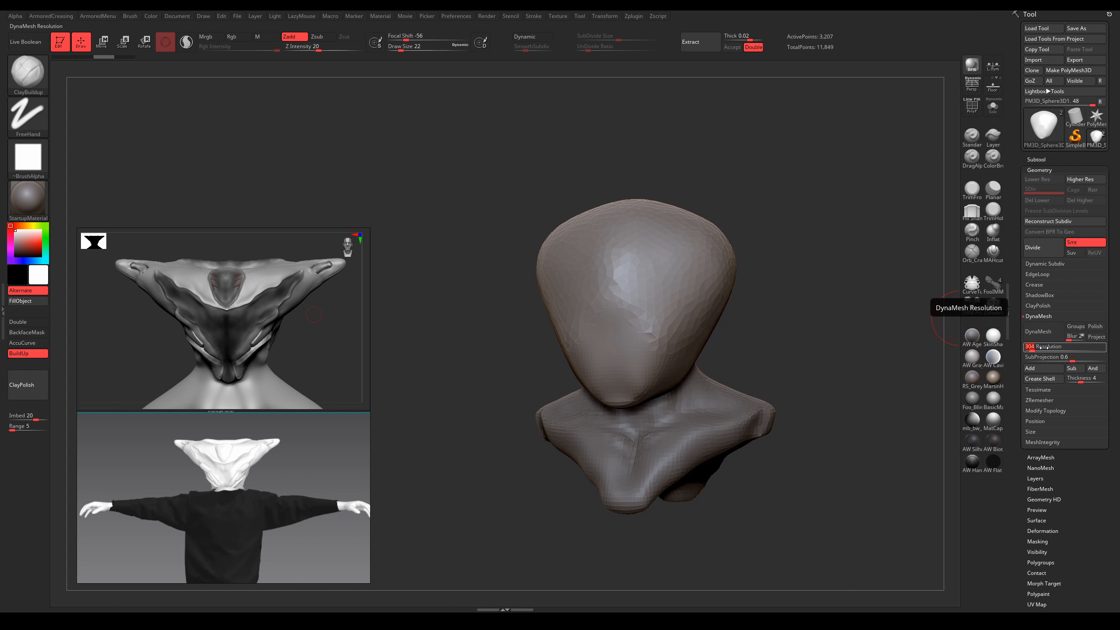
pyautogui.write('4')
pyautogui.press('Return')
pyautogui.click(1041, 331)
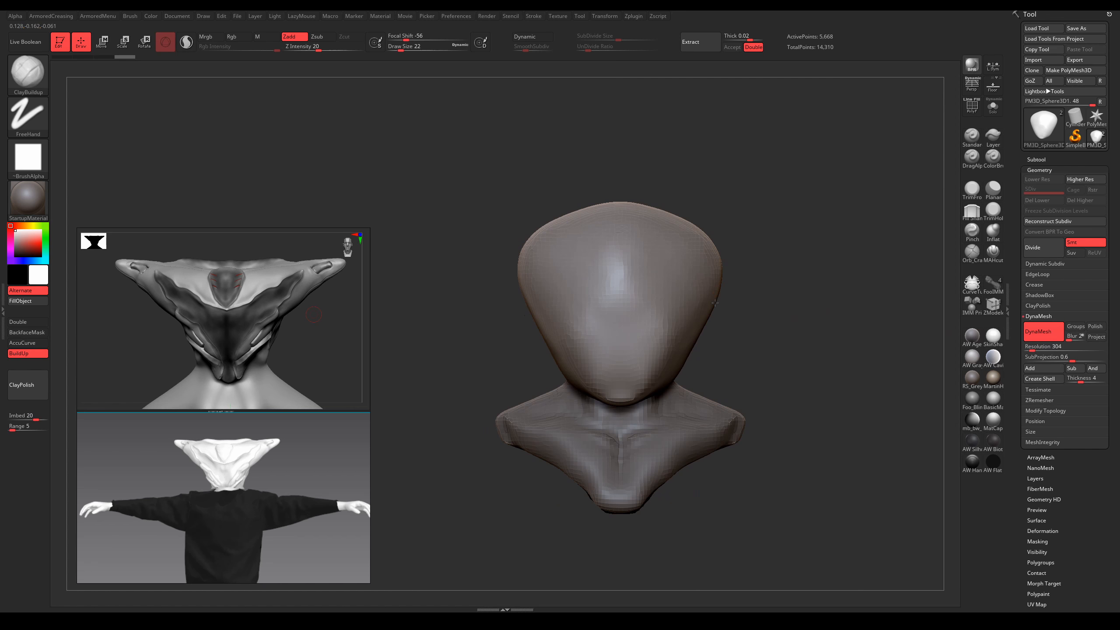
# Step: Select the male bust subtool and isolate it in Solo mode to examine its side profile against the outer head shape
pyautogui.keyDown('ctrl'); pyautogui.moveTo(738, 311); pyautogui.dragTo(708, 302, button='right'); pyautogui.keyUp('ctrl')
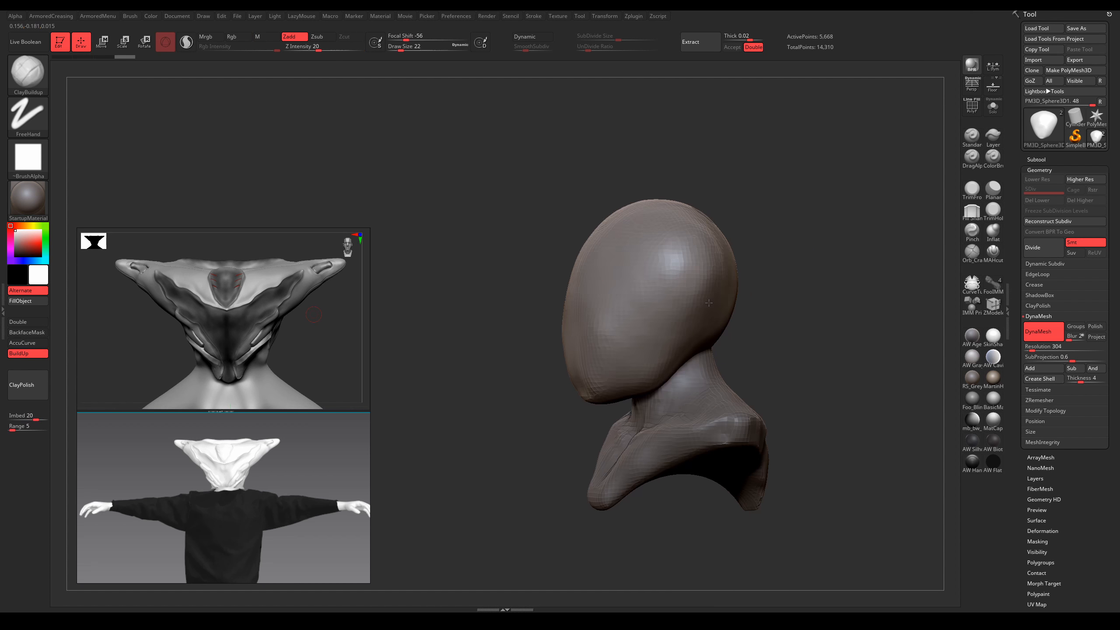
pyautogui.moveTo(709, 303); pyautogui.dragTo(719, 290)
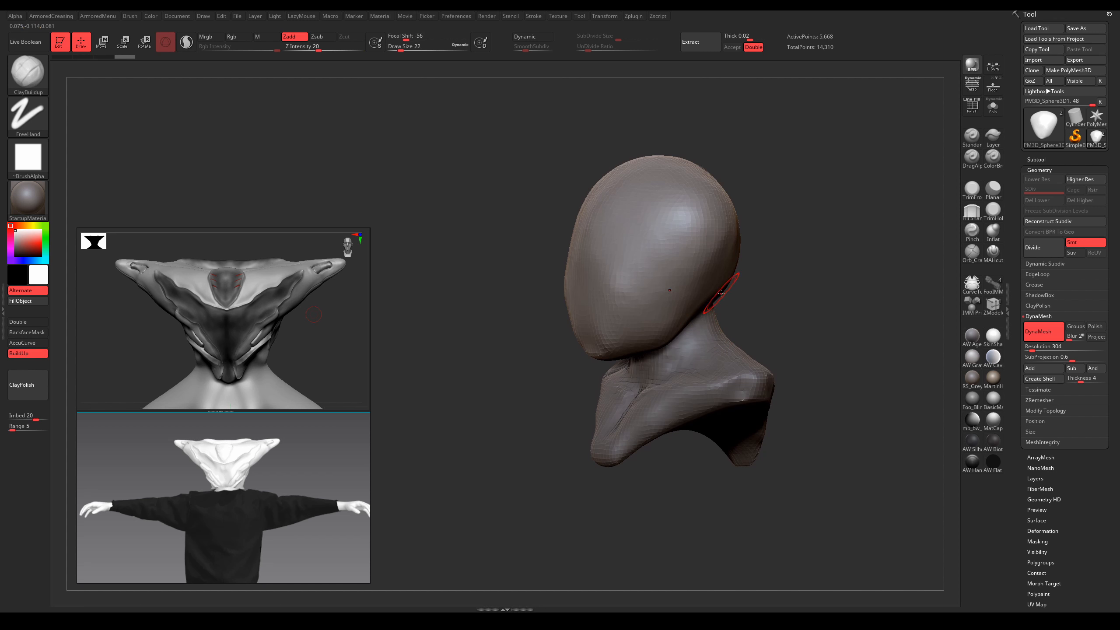
pyautogui.keyDown('alt'); pyautogui.click(745, 364); pyautogui.keyUp('alt')
pyautogui.moveTo(749, 379); pyautogui.dragTo(729, 363, button='right')
pyautogui.hotkey('shift', 's')
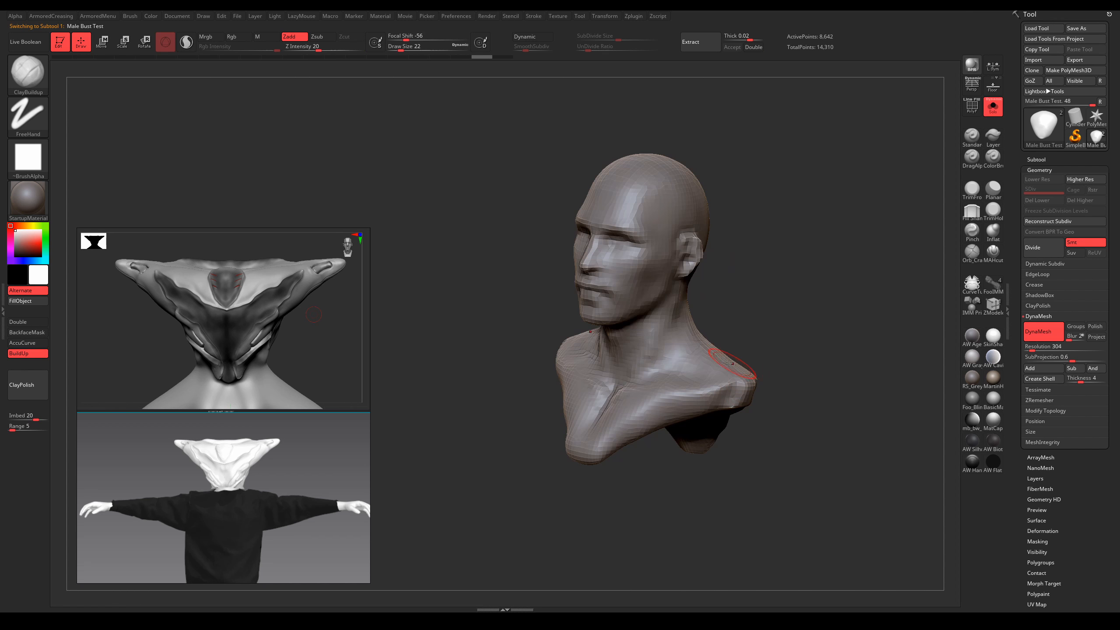
pyautogui.moveTo(650, 252); pyautogui.dragTo(677, 297)
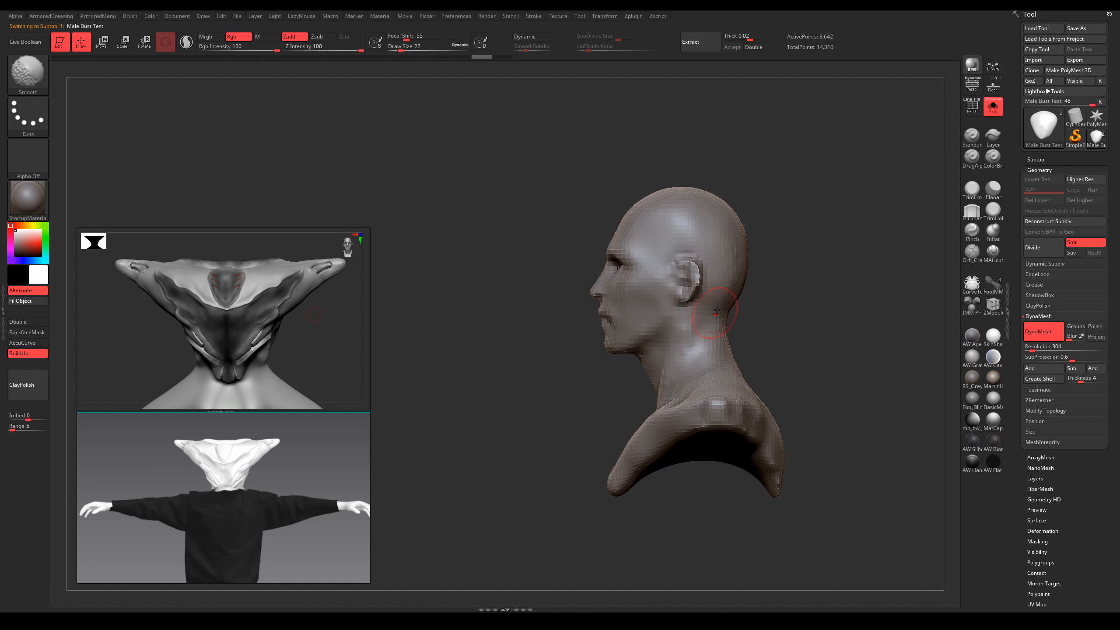
pyautogui.hotkey('shift', 's')
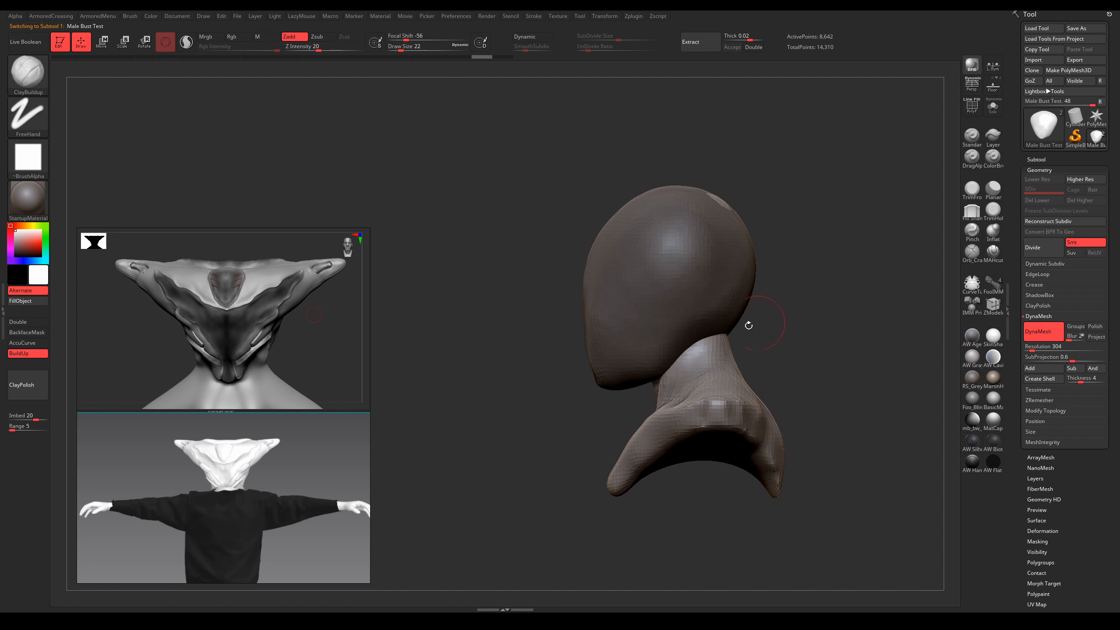
# Step: Turn on transparency for the inactive subtools and reselect the outer head mesh covering the bust's face
pyautogui.hotkey('ctrl', 't')
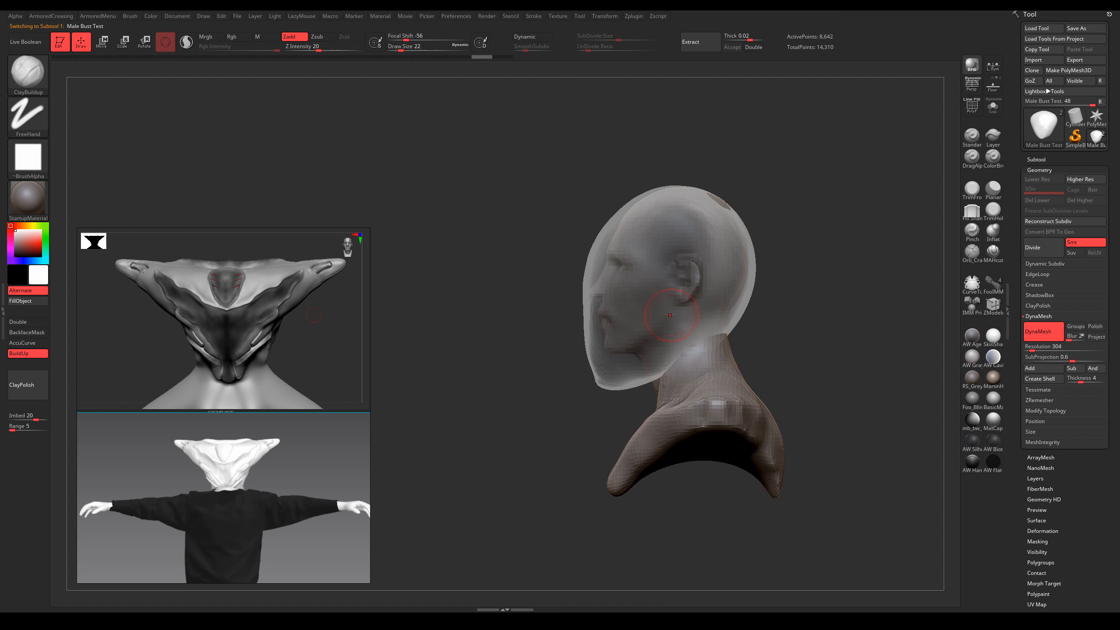
pyautogui.keyDown('alt'); pyautogui.click(681, 252); pyautogui.keyUp('alt')
pyautogui.moveTo(711, 302)
pyautogui.mouseDown(button='right')
pyautogui.moveTo(776, 300)
pyautogui.moveTo(716, 282)
pyautogui.moveTo(708, 261)
pyautogui.mouseUp(button='right')
pyautogui.press('s')
pyautogui.moveTo(718, 256); pyautogui.dragTo(729, 255)
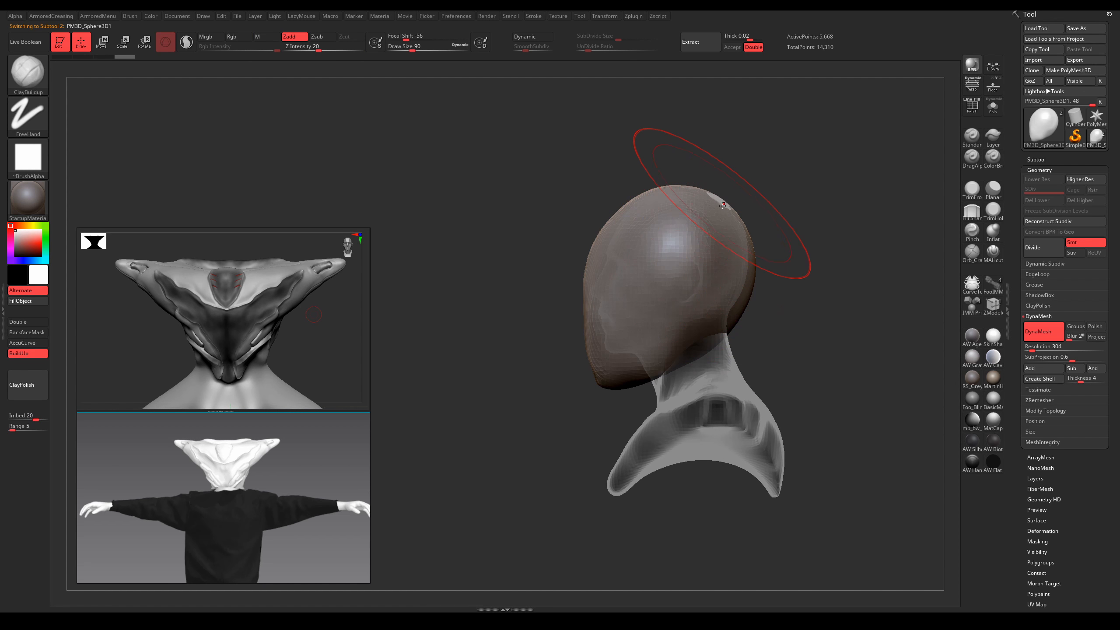
pyautogui.press('s')
pyautogui.moveTo(720, 204); pyautogui.dragTo(718, 204)
pyautogui.press('s')
pyautogui.moveTo(625, 298); pyautogui.dragTo(619, 298)
pyautogui.press('s')
pyautogui.moveTo(589, 256); pyautogui.dragTo(592, 266)
pyautogui.press('s')
# Step: Pull the forehead area of the outer head forward in side view using the Move brush at draw size 49
pyautogui.press('b')
pyautogui.press('m')
pyautogui.press('v')
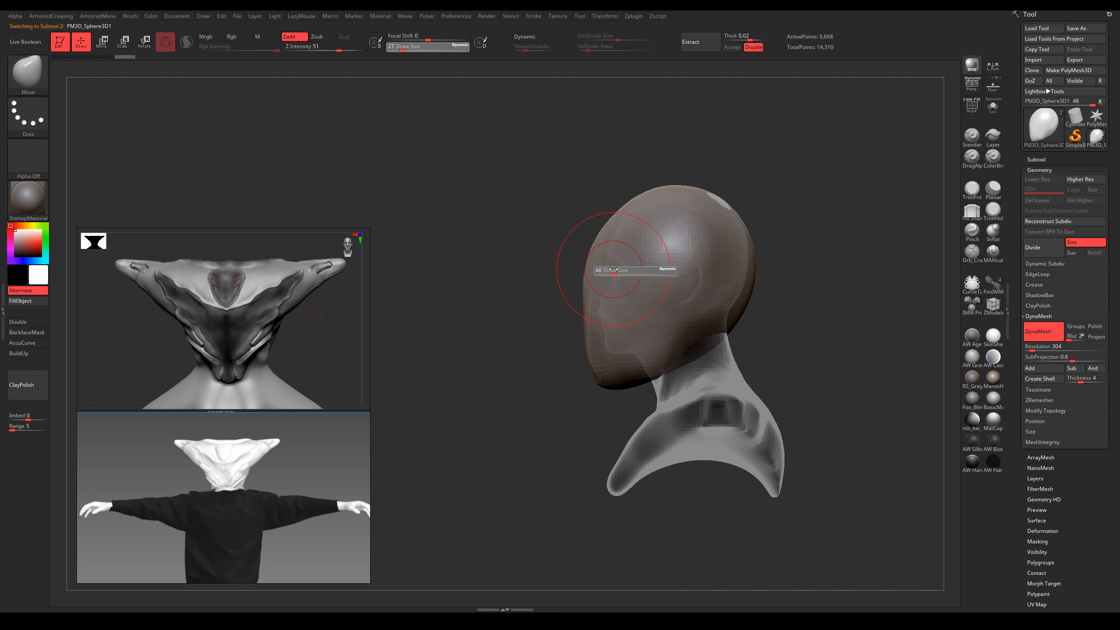
pyautogui.press('s')
pyautogui.moveTo(589, 248); pyautogui.dragTo(578, 229)
pyautogui.press('s')
pyautogui.press('s')
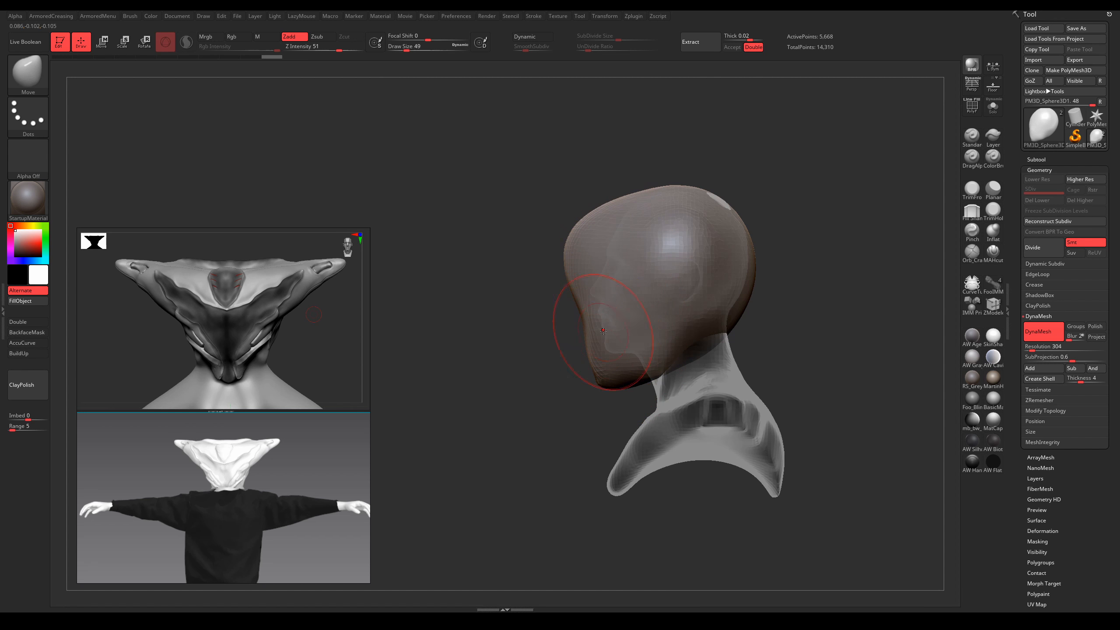
# Step: Raise the chin and push the face inward below the protruding forehead in side view using the Move brush
pyautogui.moveTo(627, 386); pyautogui.dragTo(617, 365)
pyautogui.press('s')
pyautogui.moveTo(613, 361); pyautogui.dragTo(610, 361)
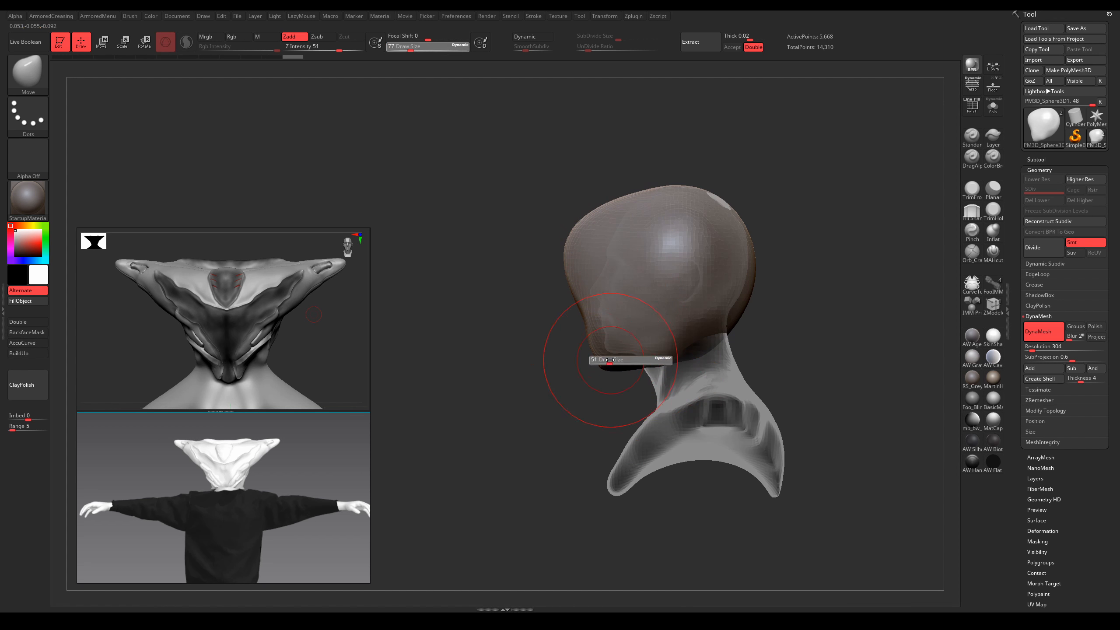
pyautogui.moveTo(586, 319)
pyautogui.mouseDown()
pyautogui.moveTo(597, 331)
pyautogui.moveTo(592, 286)
pyautogui.mouseUp()
pyautogui.press('s')
pyautogui.press('s')
pyautogui.press('s')
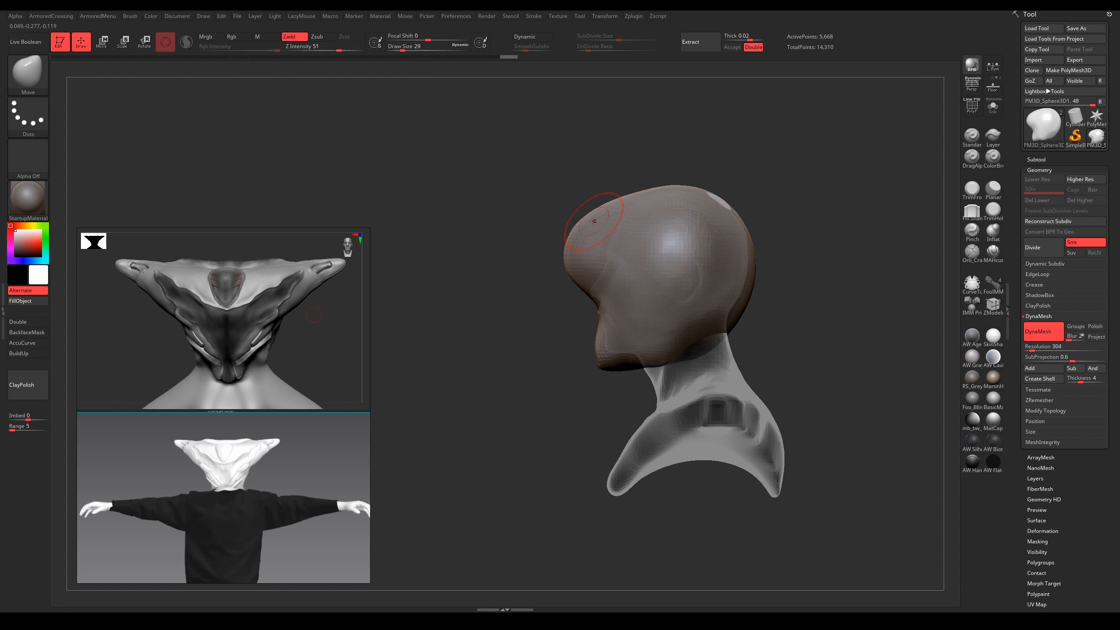
# Step: Pull the brow forward and downward and stretch the back of the crown up and backward with the Move brush
pyautogui.press('s')
pyautogui.moveTo(593, 221)
pyautogui.mouseDown()
pyautogui.moveTo(603, 220)
pyautogui.moveTo(568, 246)
pyautogui.mouseUp()
pyautogui.moveTo(732, 216)
pyautogui.mouseDown()
pyautogui.moveTo(749, 203)
pyautogui.moveTo(685, 188)
pyautogui.moveTo(757, 195)
pyautogui.mouseUp()
# Step: Reshape the back of the skull and the rear jaw around the neck in side view, using the Move brush at draw size 54
pyautogui.press('s')
pyautogui.moveTo(757, 277); pyautogui.dragTo(753, 277)
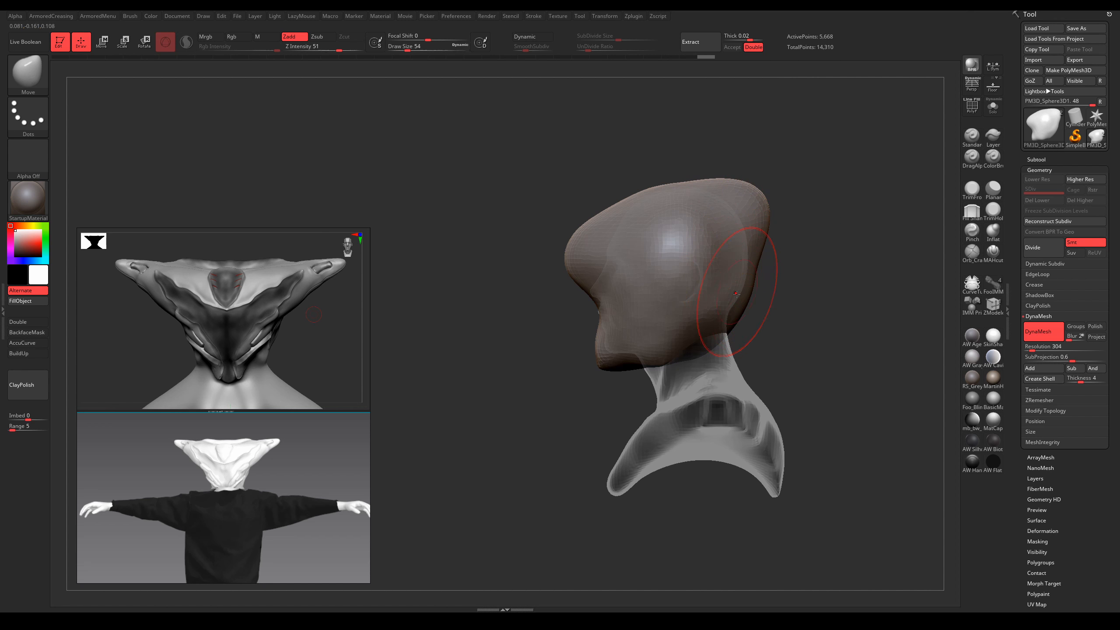
pyautogui.press('s')
pyautogui.moveTo(740, 323); pyautogui.dragTo(745, 301)
pyautogui.moveTo(753, 284); pyautogui.dragTo(749, 287)
pyautogui.press('s')
pyautogui.moveTo(710, 350); pyautogui.dragTo(701, 347)
# Step: Narrow the sides of the head from the front with the Move brush, starting at draw size 108, and turn off transparency
pyautogui.moveTo(701, 348); pyautogui.dragTo(780, 316, button='right')
pyautogui.press('s')
pyautogui.moveTo(780, 315); pyautogui.dragTo(791, 314)
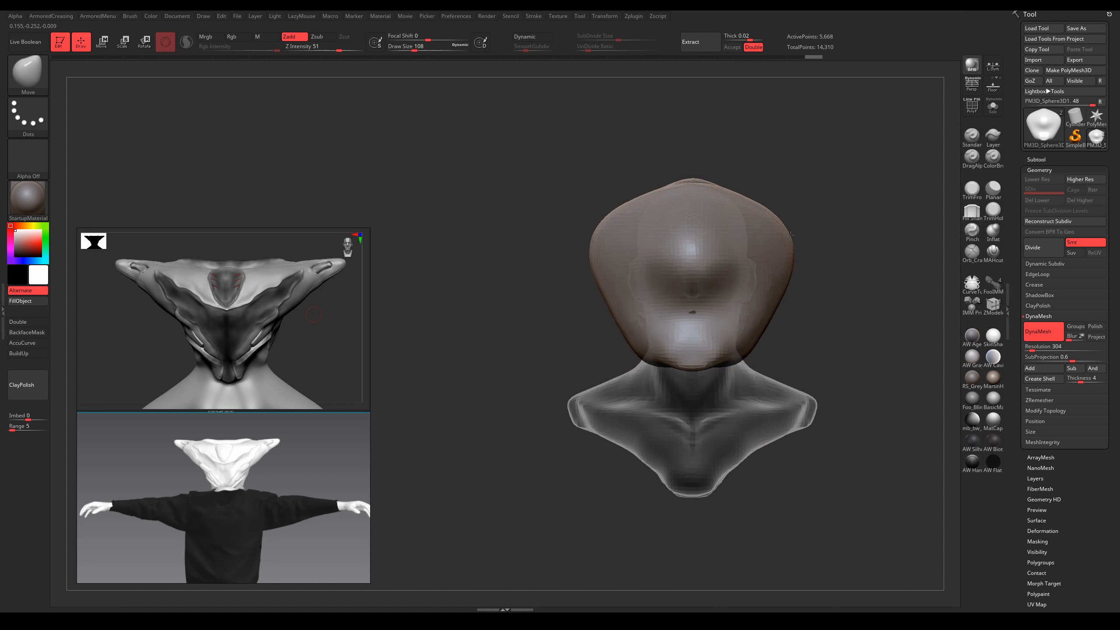
pyautogui.moveTo(793, 255); pyautogui.dragTo(781, 264)
pyautogui.moveTo(783, 250); pyautogui.dragTo(770, 247)
pyautogui.hotkey('shift', 't')
pyautogui.press('s')
pyautogui.moveTo(776, 246); pyautogui.dragTo(768, 244)
pyautogui.moveTo(767, 244); pyautogui.dragTo(764, 254, button='right')
pyautogui.press('s')
pyautogui.moveTo(763, 254); pyautogui.dragTo(759, 240)
# Step: Tuck the lower cheeks and jaw sides inward with the Move brush at draw size 51
pyautogui.keyDown('alt'); pyautogui.moveTo(764, 255); pyautogui.dragTo(716, 276, button='right'); pyautogui.keyUp('alt')
pyautogui.press('s')
pyautogui.moveTo(732, 328); pyautogui.dragTo(725, 329)
pyautogui.moveTo(727, 342); pyautogui.dragTo(720, 340)
pyautogui.moveTo(707, 375); pyautogui.dragTo(721, 366, button='right')
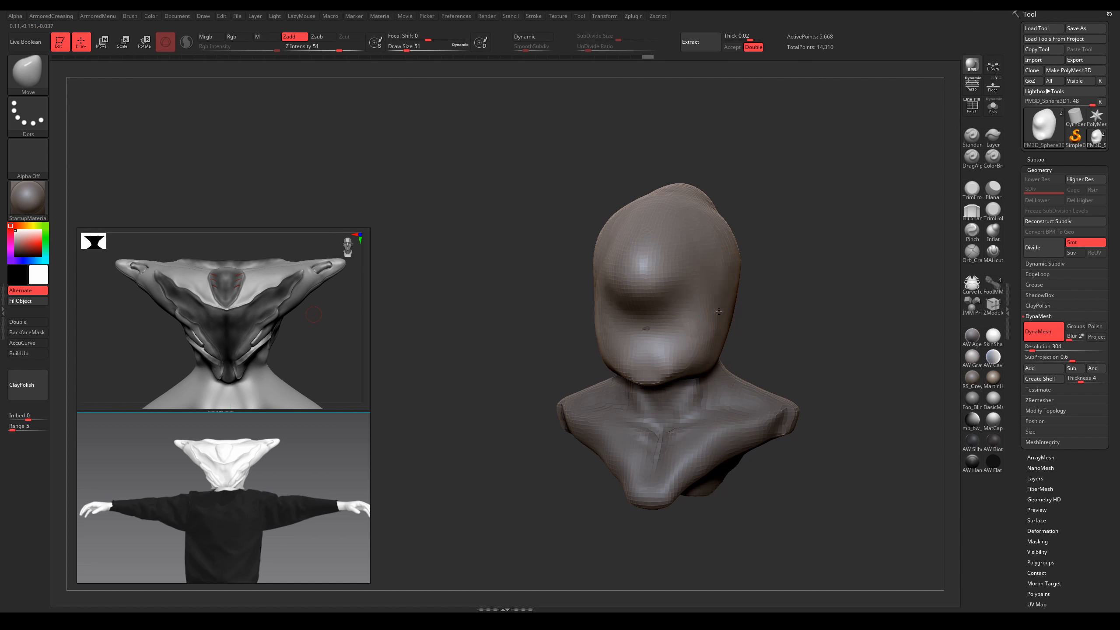
pyautogui.moveTo(727, 301); pyautogui.dragTo(723, 300)
pyautogui.moveTo(726, 333); pyautogui.dragTo(718, 344, button='right')
# Step: Narrow the upper sides of the head in front view with the Move brush at draw size 62
pyautogui.press('s')
pyautogui.moveTo(717, 347); pyautogui.dragTo(694, 353)
pyautogui.press('s')
pyautogui.moveTo(693, 354); pyautogui.dragTo(702, 354, button='right')
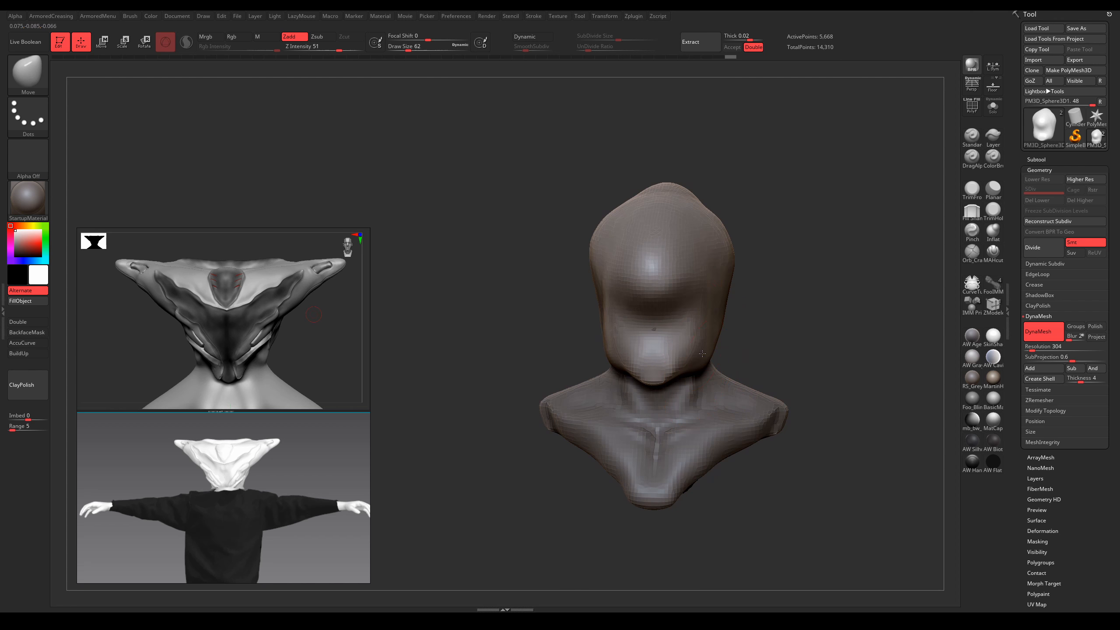
pyautogui.moveTo(721, 247); pyautogui.dragTo(713, 229)
# Step: Refine the jaw and cheek contours from front, three-quarter and side angles with the Move brush, reducing the draw size to 44 and 35
pyautogui.press('s')
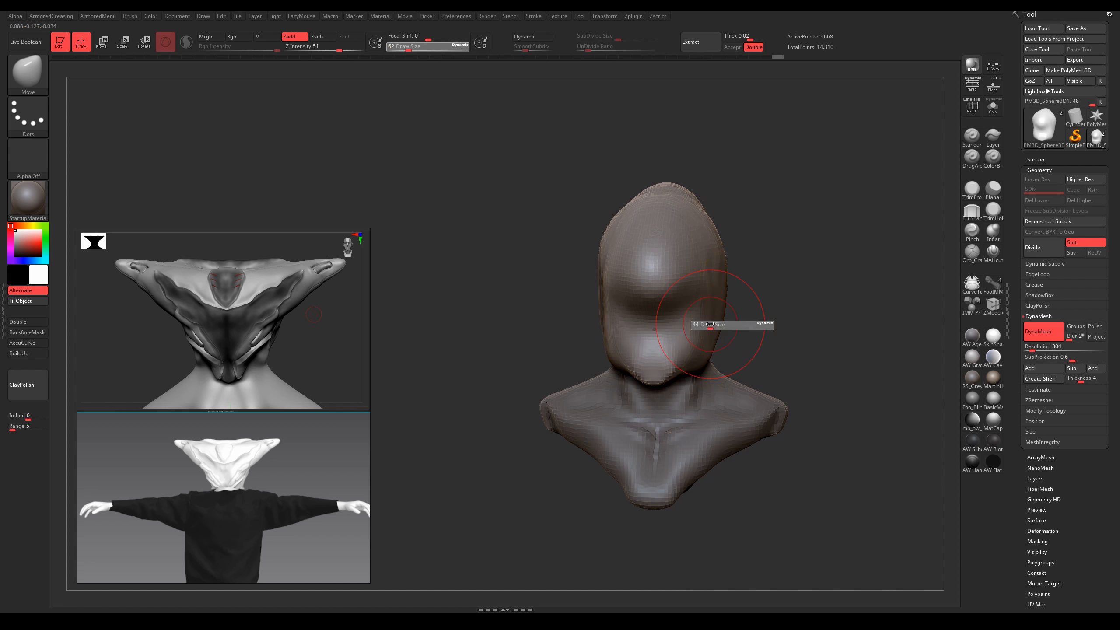
pyautogui.moveTo(711, 327); pyautogui.dragTo(708, 327)
pyautogui.moveTo(724, 343); pyautogui.dragTo(716, 351, button='right')
pyautogui.press('s')
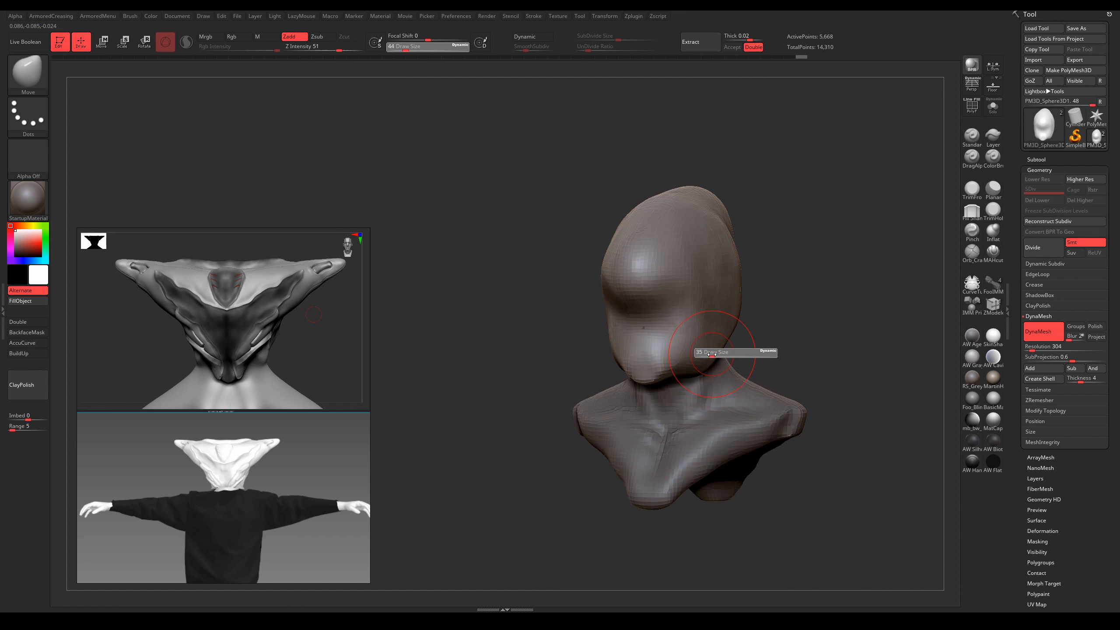
pyautogui.moveTo(715, 347); pyautogui.dragTo(714, 347)
pyautogui.press('s')
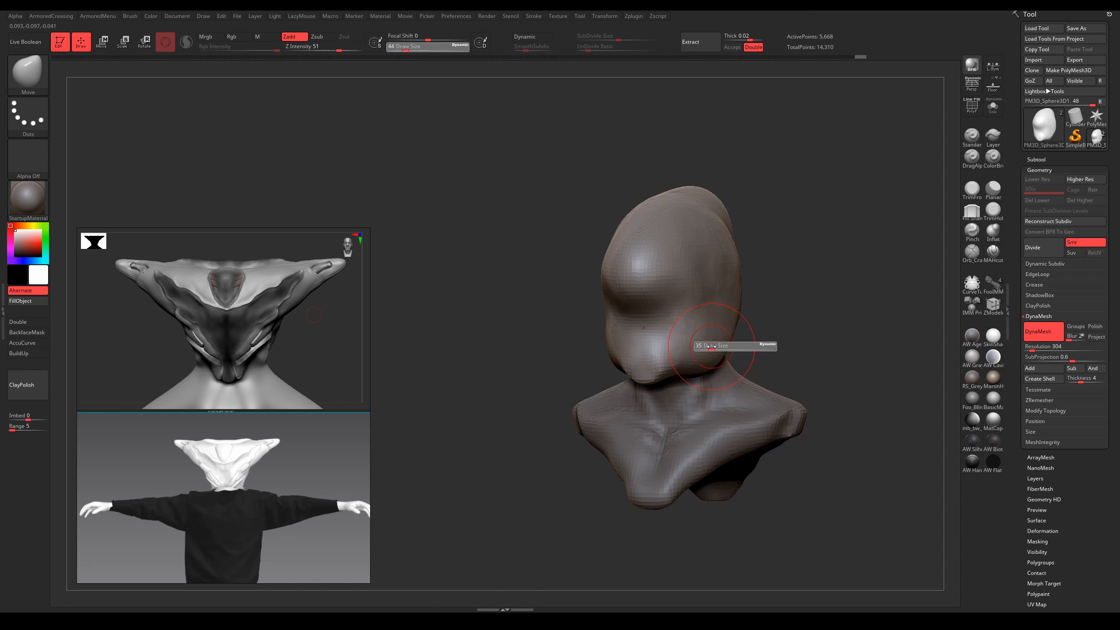
pyautogui.moveTo(714, 346); pyautogui.dragTo(652, 357, button='right')
pyautogui.press('s')
pyautogui.moveTo(674, 346); pyautogui.dragTo(679, 338)
pyautogui.moveTo(708, 325)
pyautogui.mouseDown(button='right')
pyautogui.moveTo(650, 299)
pyautogui.moveTo(679, 303)
pyautogui.mouseUp(button='right')
# Step: Carve a crease down the side of the forehead with the DamStandard brush at draw size 14
pyautogui.press('b')
pyautogui.press('d')
pyautogui.press('s')
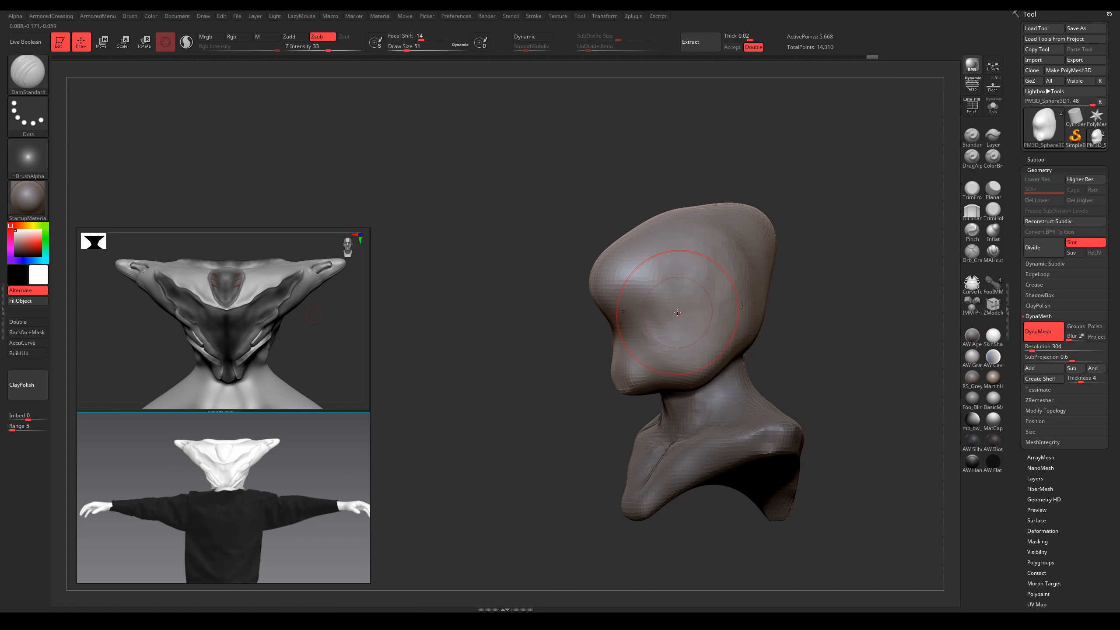
pyautogui.press('s')
pyautogui.moveTo(676, 321); pyautogui.dragTo(670, 321)
pyautogui.moveTo(677, 277); pyautogui.dragTo(661, 282, button='right')
pyautogui.moveTo(626, 327); pyautogui.dragTo(628, 338, button='right')
pyautogui.press('s')
pyautogui.moveTo(628, 329); pyautogui.dragTo(613, 334)
pyautogui.press('s')
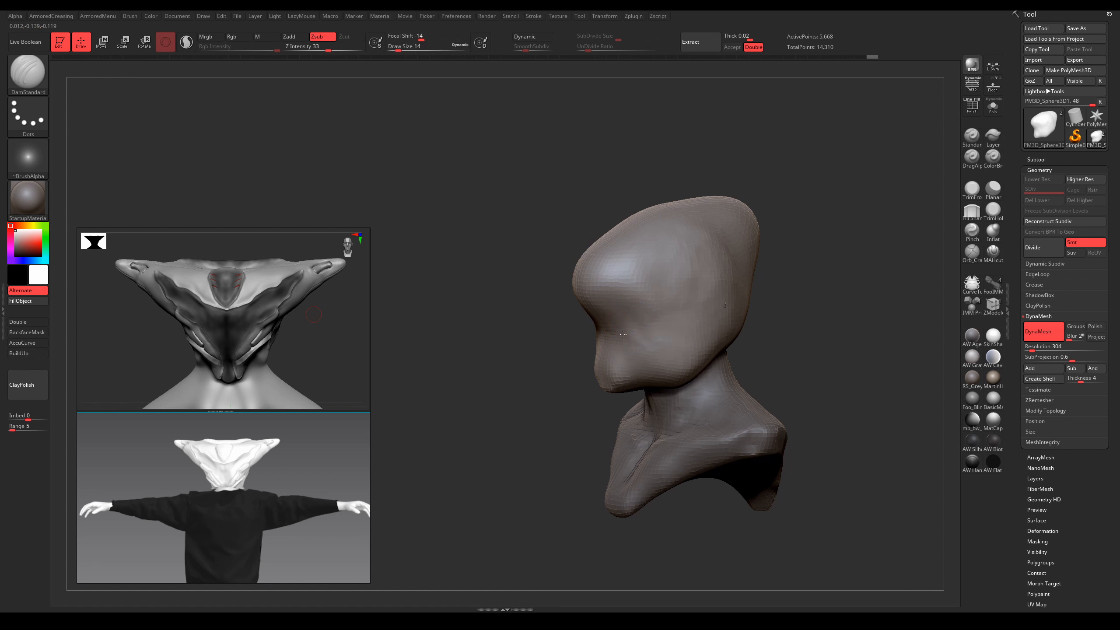
pyautogui.moveTo(631, 327); pyautogui.dragTo(618, 322, button='right')
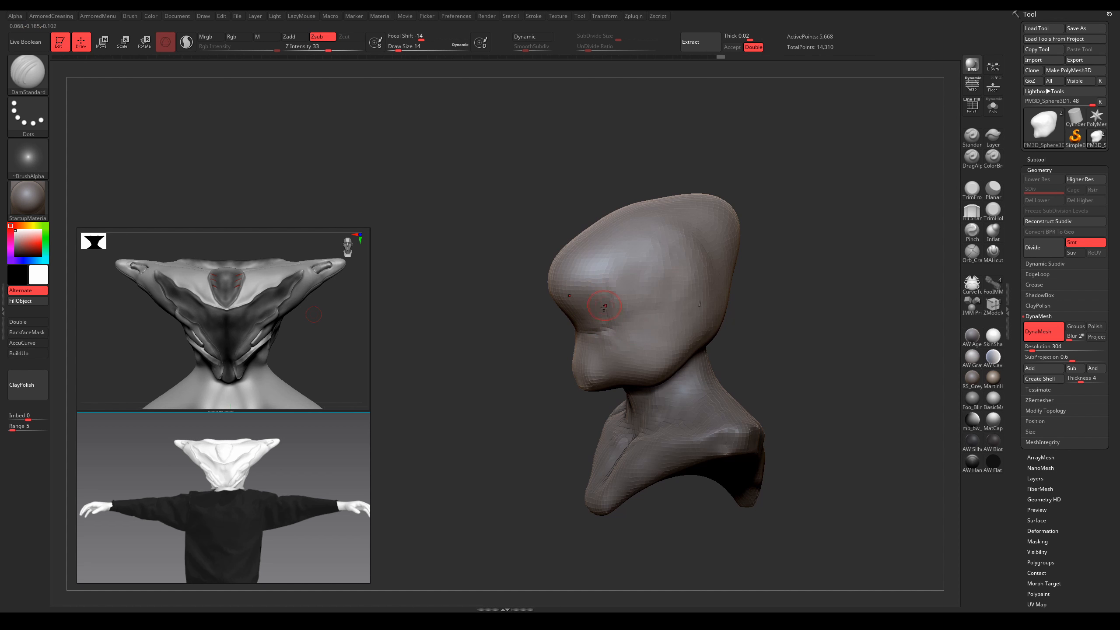
pyautogui.moveTo(618, 253); pyautogui.dragTo(626, 287, button='right')
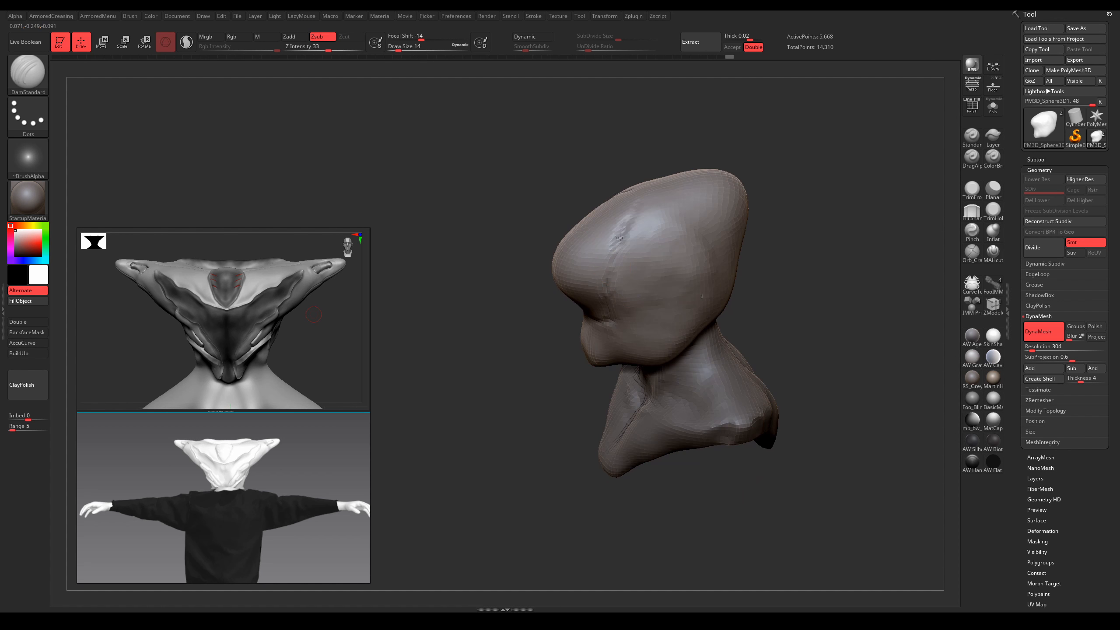
# Step: Extend the forehead's side crease upward over the crown with the DamStandard brush
pyautogui.moveTo(640, 210); pyautogui.dragTo(630, 191, button='right')
pyautogui.moveTo(621, 189); pyautogui.dragTo(637, 197)
pyautogui.moveTo(635, 197); pyautogui.dragTo(632, 211, button='right')
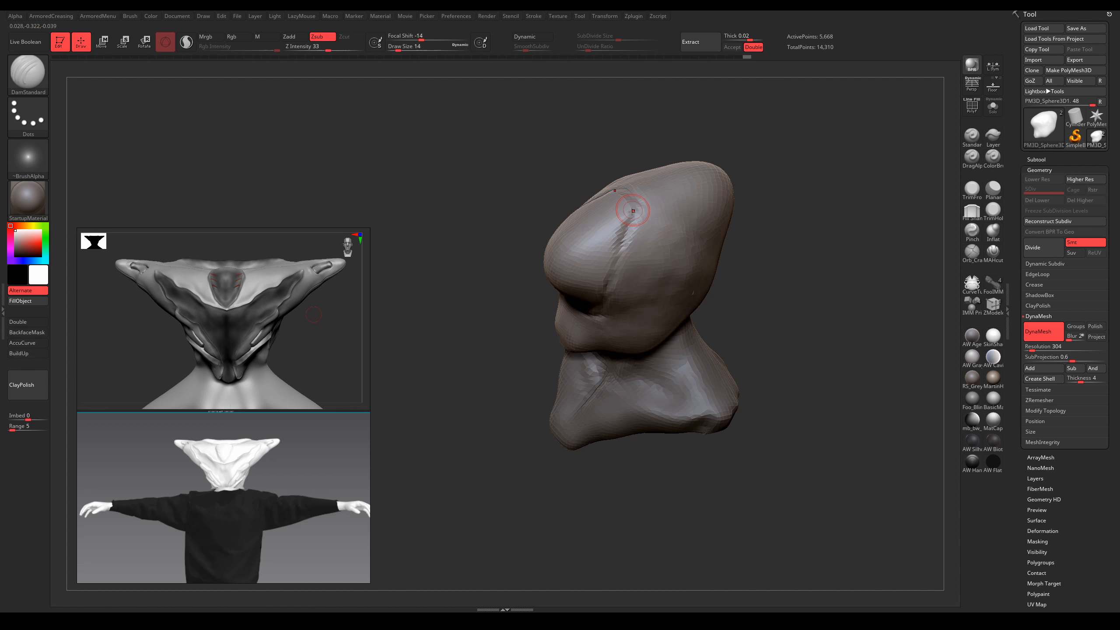
pyautogui.moveTo(613, 290); pyautogui.dragTo(605, 269, button='right')
pyautogui.keyDown('alt'); pyautogui.moveTo(658, 313); pyautogui.dragTo(619, 279, button='right'); pyautogui.keyUp('alt')
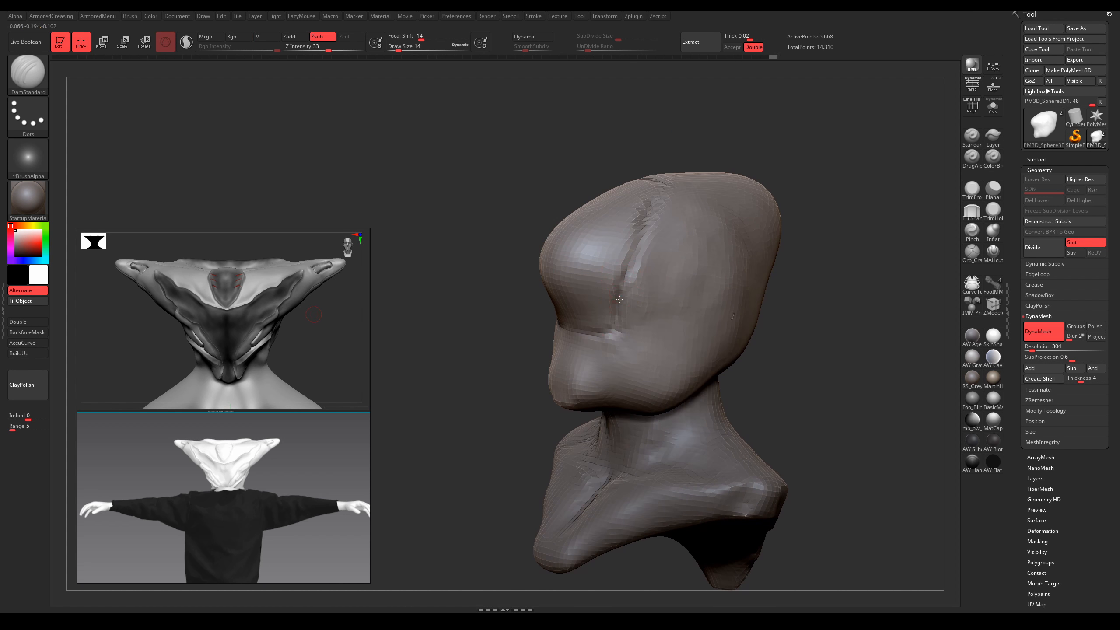
# Step: Carve a horizontal crease under the forehead joining the side creases with the DamStandard brush at draw sizes 12 and 11
pyautogui.moveTo(621, 327); pyautogui.dragTo(606, 328, button='right')
pyautogui.press('s')
pyautogui.moveTo(607, 328); pyautogui.dragTo(608, 320)
pyautogui.press('s')
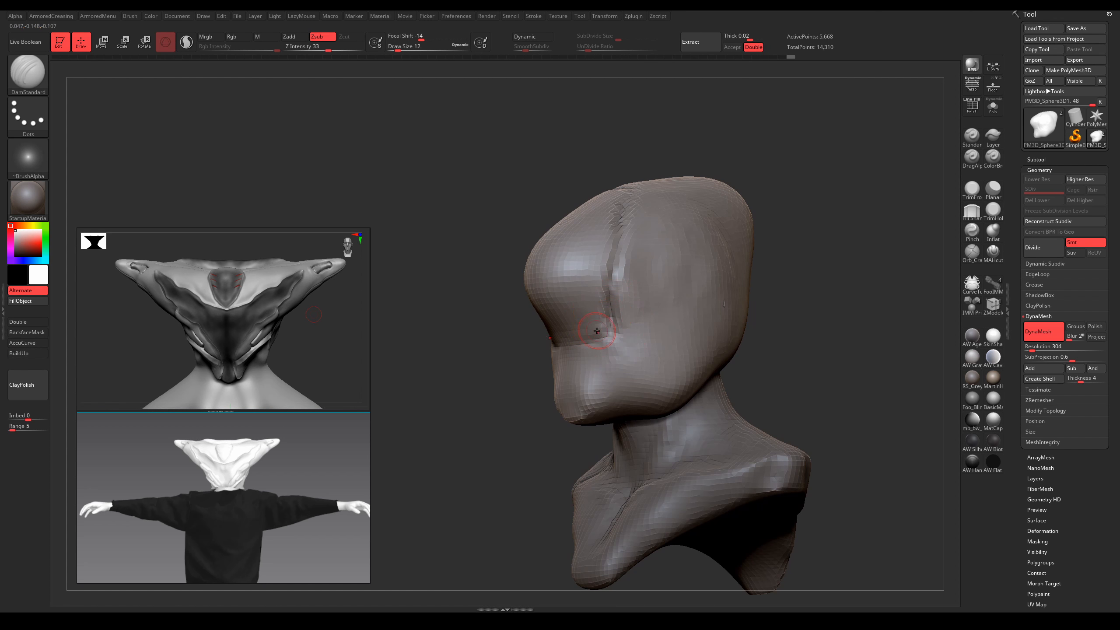
pyautogui.moveTo(597, 332); pyautogui.dragTo(563, 337, button='right')
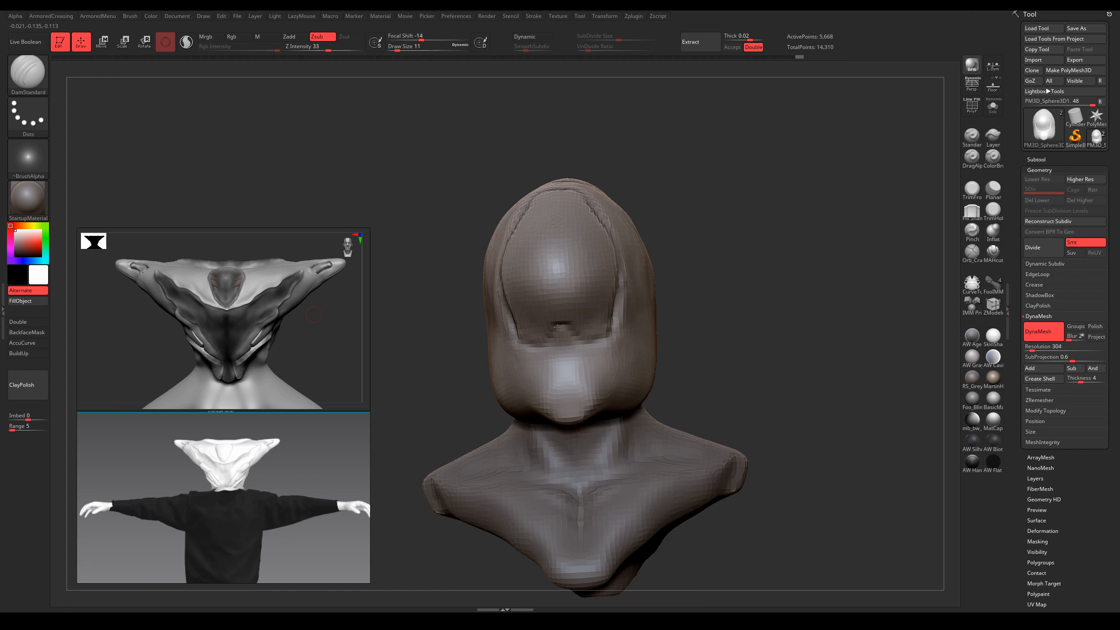
pyautogui.moveTo(630, 379)
pyautogui.mouseDown(button='right')
pyautogui.moveTo(586, 379)
pyautogui.moveTo(589, 355)
pyautogui.mouseUp(button='right')
# Step: Cut creases into the face just below the horizontal brow line with DamStandard at draw size 11, undoing an unwanted stroke
pyautogui.press('s')
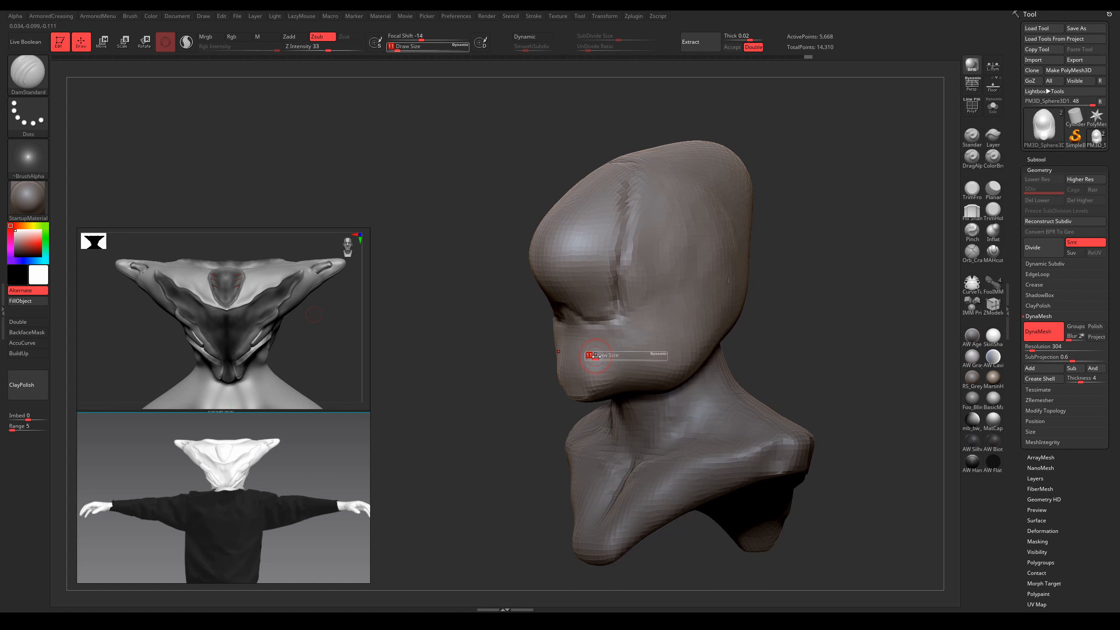
pyautogui.moveTo(594, 355); pyautogui.dragTo(590, 356)
pyautogui.keyDown('alt'); pyautogui.moveTo(620, 349); pyautogui.dragTo(600, 352, button='right'); pyautogui.keyUp('alt')
pyautogui.press('s')
pyautogui.moveTo(590, 363); pyautogui.dragTo(574, 350)
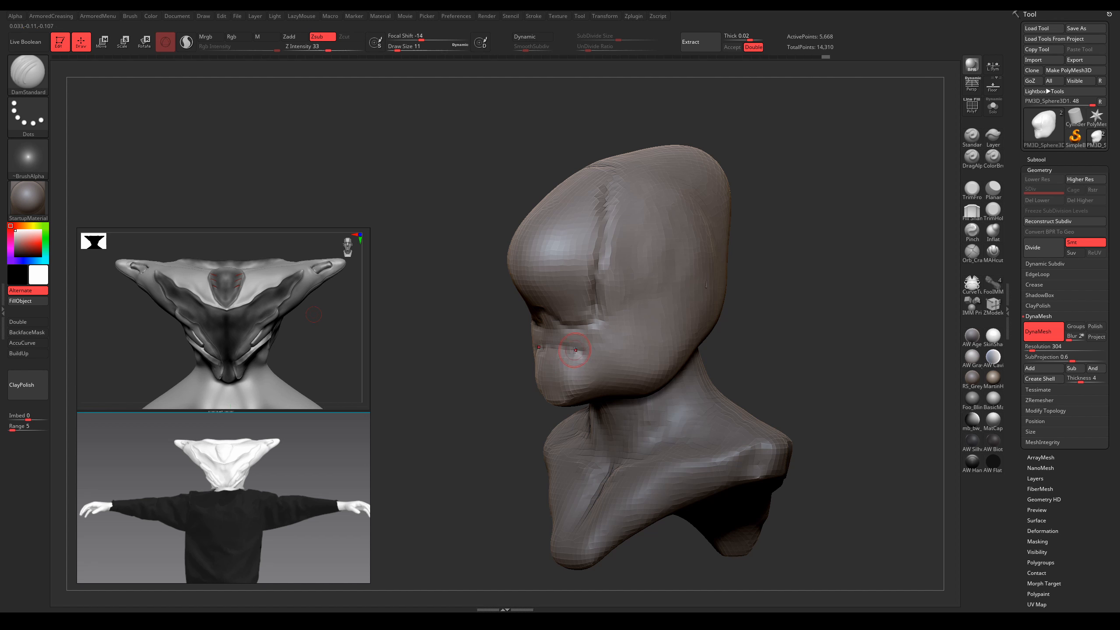
pyautogui.hotkey('ctrl', 'z')
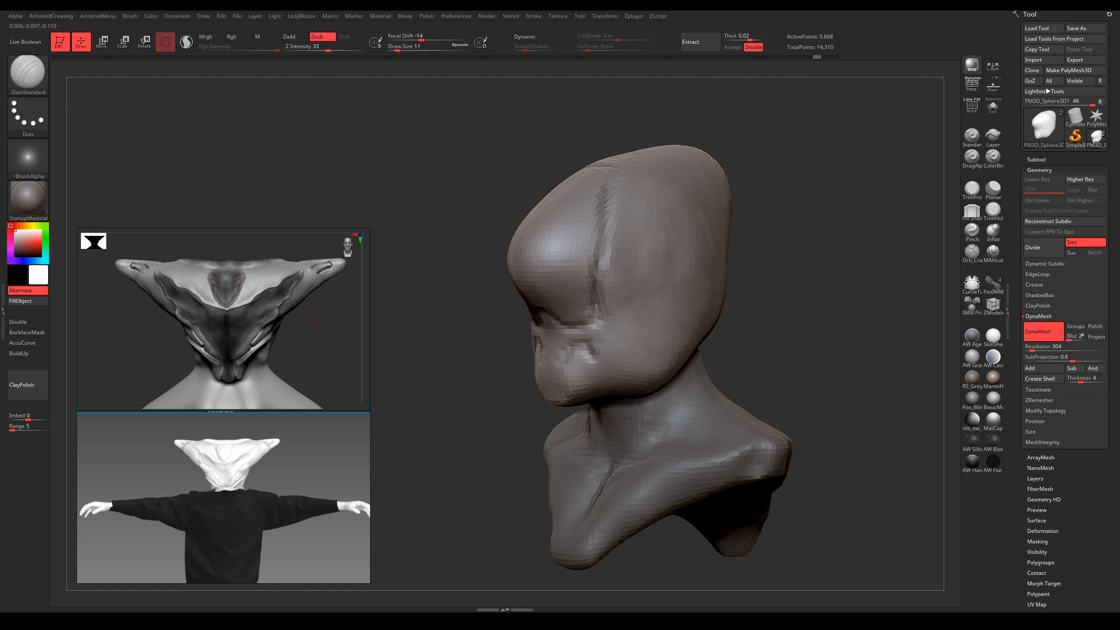
# Step: Extend the face crease back across the cheek toward the rear of the head with DamStandard at draw size 16
pyautogui.moveTo(602, 363); pyautogui.dragTo(647, 333)
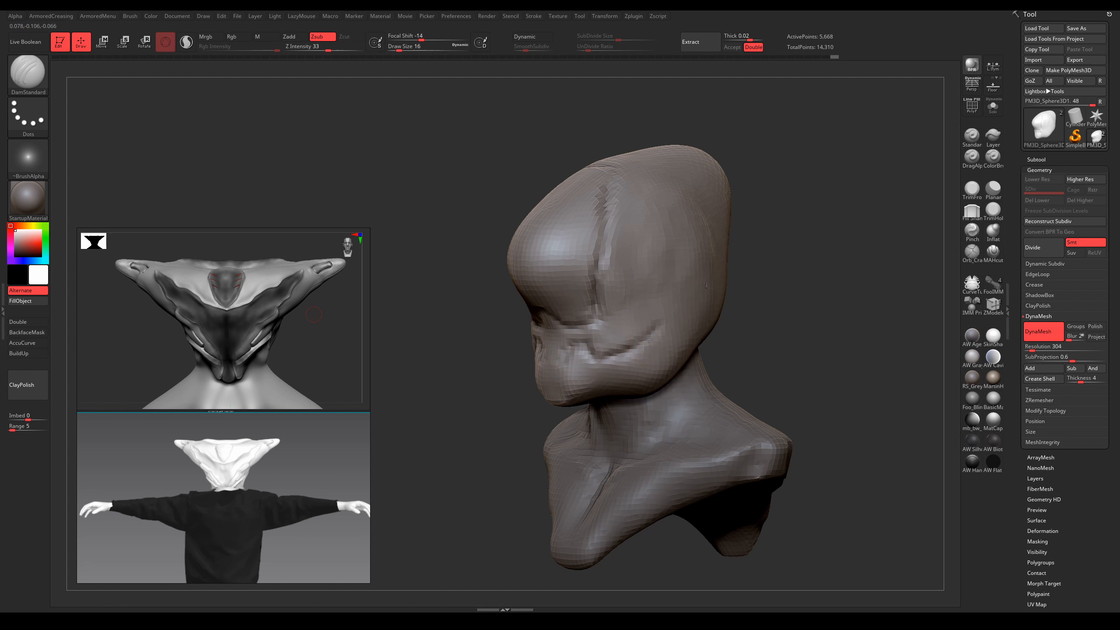
pyautogui.moveTo(647, 334); pyautogui.dragTo(605, 350, button='right')
pyautogui.moveTo(598, 350)
pyautogui.mouseDown()
pyautogui.moveTo(639, 333)
pyautogui.moveTo(661, 292)
pyautogui.moveTo(685, 293)
pyautogui.moveTo(700, 335)
pyautogui.mouseUp()
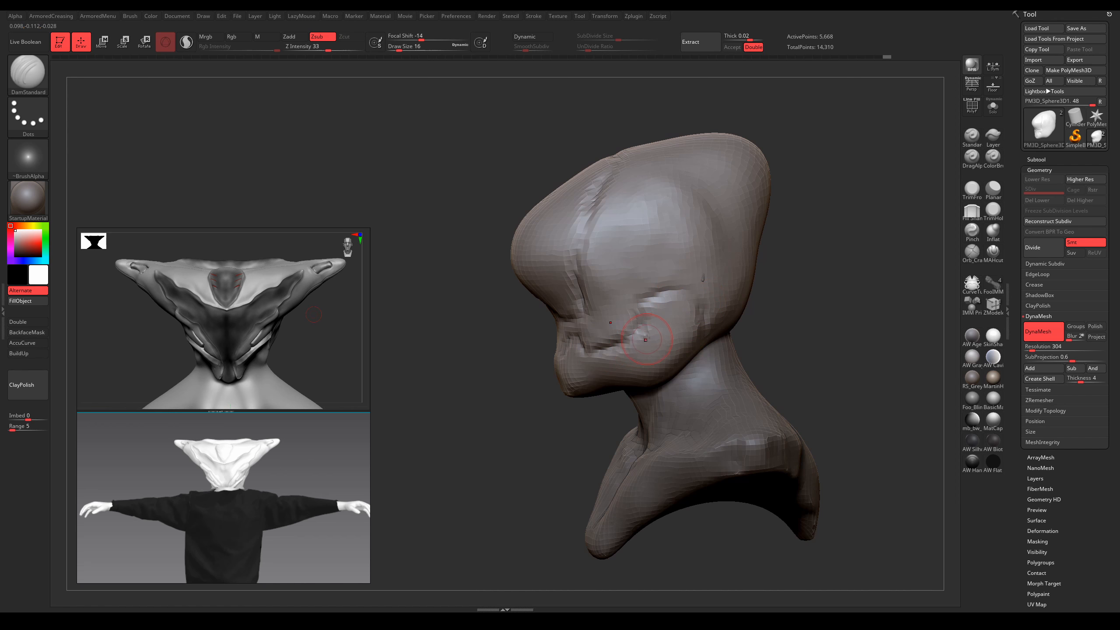
# Step: Outline a rounded, ear-like plate at the rear of the jaw, undoing two strokes and recutting its back edge
pyautogui.moveTo(645, 339); pyautogui.dragTo(617, 339, button='right')
pyautogui.moveTo(615, 323)
pyautogui.mouseDown()
pyautogui.moveTo(637, 353)
pyautogui.moveTo(656, 357)
pyautogui.mouseUp()
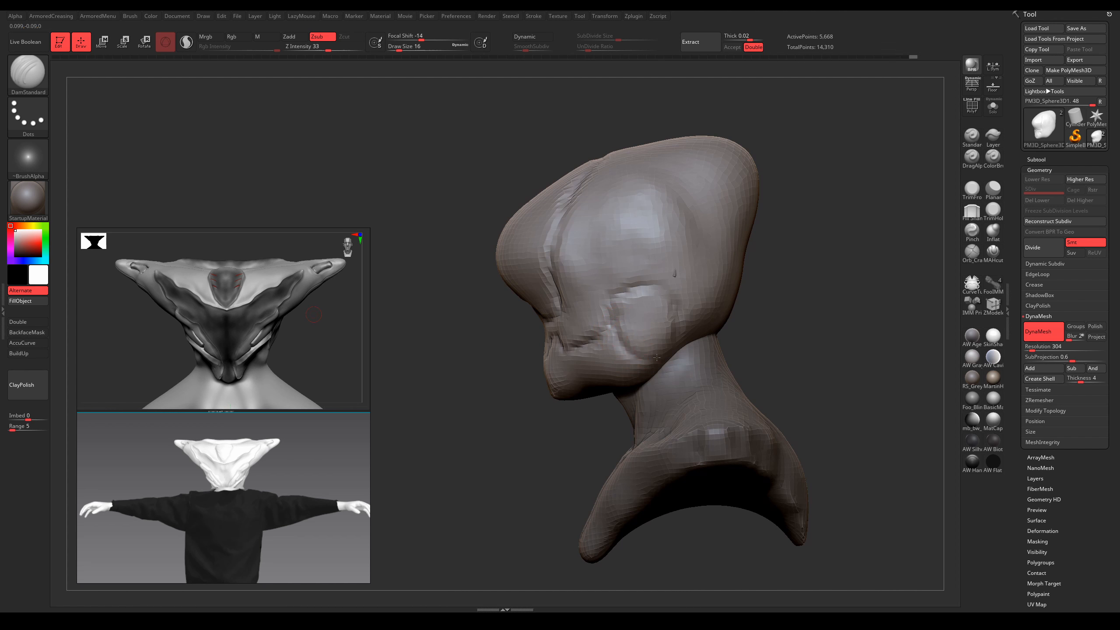
pyautogui.hotkey('ctrl', 'z')
pyautogui.hotkey('ctrl', 'z')
pyautogui.moveTo(665, 288); pyautogui.dragTo(656, 314)
pyautogui.moveTo(628, 315)
pyautogui.mouseDown(button='right')
pyautogui.moveTo(727, 351)
pyautogui.moveTo(635, 350)
pyautogui.moveTo(605, 371)
pyautogui.moveTo(612, 394)
pyautogui.mouseUp(button='right')
# Step: Lift the lower jaw edge and adjust the side of the rounded jaw plate with the Move brush at draw size 41
pyautogui.press('b')
pyautogui.press('m')
pyautogui.press('v')
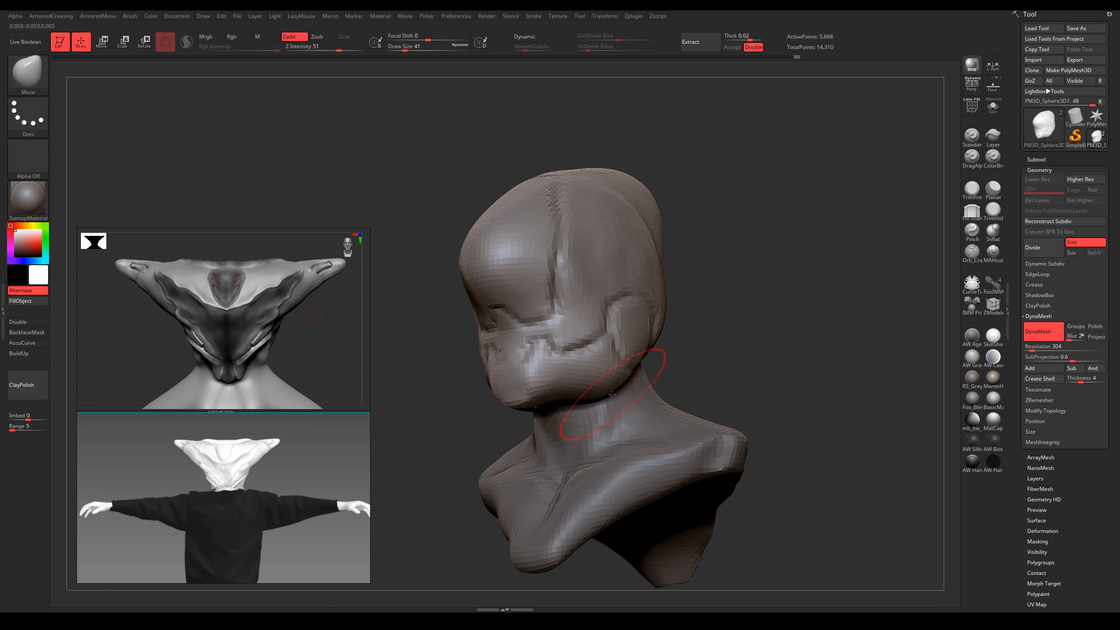
pyautogui.moveTo(604, 392); pyautogui.dragTo(602, 385)
pyautogui.moveTo(617, 383); pyautogui.dragTo(620, 376)
pyautogui.moveTo(623, 374)
pyautogui.keyDown('ctrl'); pyautogui.mouseDown(button='right')
pyautogui.moveTo(615, 344)
pyautogui.moveTo(624, 365)
pyautogui.moveTo(604, 371)
pyautogui.mouseUp(button='right'); pyautogui.keyUp('ctrl')
pyautogui.moveTo(611, 348); pyautogui.dragTo(608, 342)
pyautogui.moveTo(625, 349); pyautogui.dragTo(614, 348, button='right')
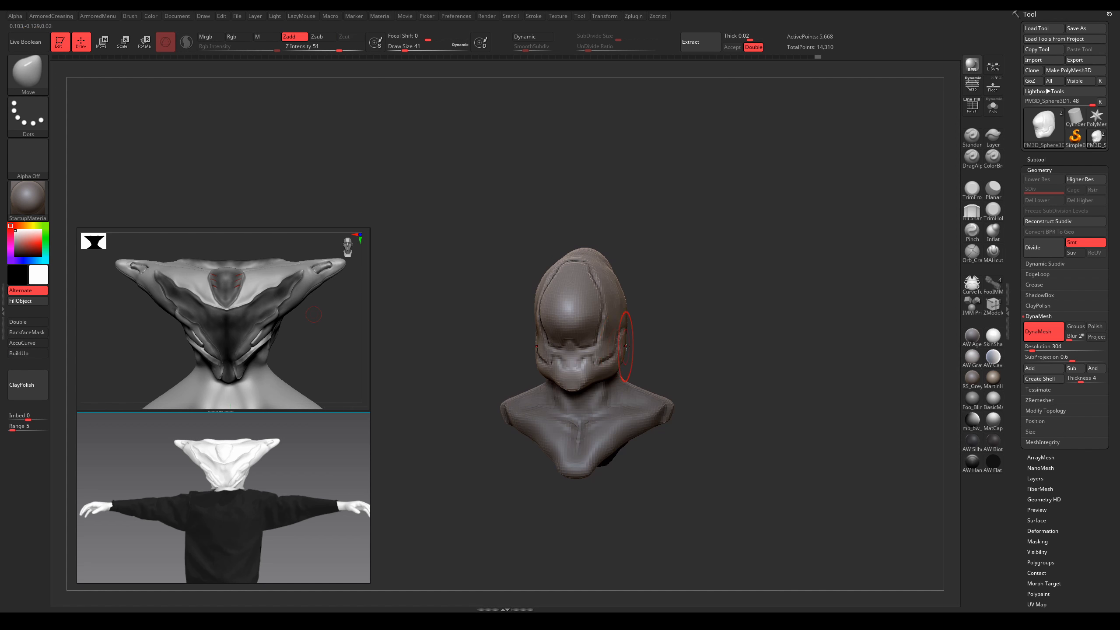
pyautogui.moveTo(613, 348); pyautogui.dragTo(616, 343)
pyautogui.keyDown('ctrl'); pyautogui.moveTo(616, 345); pyautogui.dragTo(634, 366, button='right'); pyautogui.keyUp('ctrl')
pyautogui.moveTo(634, 366); pyautogui.dragTo(619, 331, button='right')
# Step: Sculpt the cheek forms around the top of the rounded jaw plate with the Standard brush
pyautogui.press('b')
pyautogui.press('s')
pyautogui.press('t')
pyautogui.moveTo(619, 331); pyautogui.dragTo(619, 316)
pyautogui.press('s')
pyautogui.keyDown('ctrl'); pyautogui.moveTo(620, 312); pyautogui.dragTo(627, 322, button='right'); pyautogui.keyUp('ctrl')
pyautogui.press('s')
pyautogui.moveTo(627, 323)
pyautogui.mouseDown()
pyautogui.moveTo(572, 350)
pyautogui.moveTo(556, 384)
pyautogui.moveTo(514, 383)
pyautogui.moveTo(578, 327)
pyautogui.mouseUp()
pyautogui.moveTo(645, 298); pyautogui.dragTo(610, 310, button='right')
# Step: Sculpt a hollow in the temple behind the forehead crease with the Standard brush at draw size 23
pyautogui.press('s')
pyautogui.moveTo(610, 316); pyautogui.dragTo(614, 316)
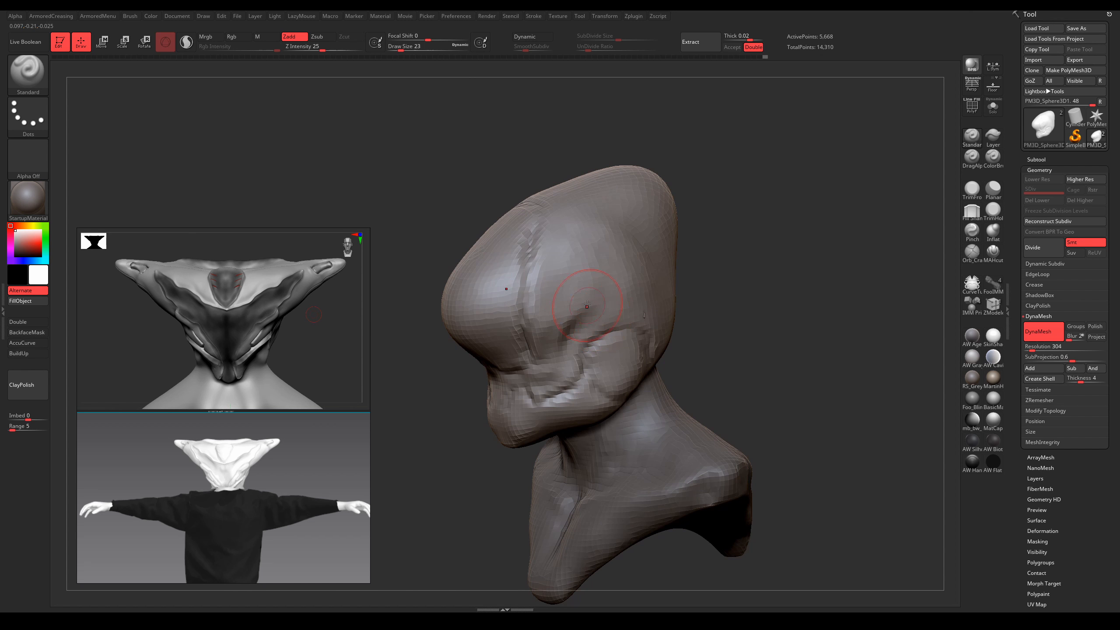
pyautogui.moveTo(583, 276); pyautogui.dragTo(543, 314)
pyautogui.moveTo(574, 319)
pyautogui.mouseDown()
pyautogui.moveTo(599, 286)
pyautogui.moveTo(571, 269)
pyautogui.mouseUp()
pyautogui.moveTo(618, 301); pyautogui.dragTo(586, 287, button='right')
# Step: Shape the upper side and back of the head with the Standard brush at draw sizes 37 and 35
pyautogui.press('s')
pyautogui.moveTo(638, 253); pyautogui.dragTo(643, 253)
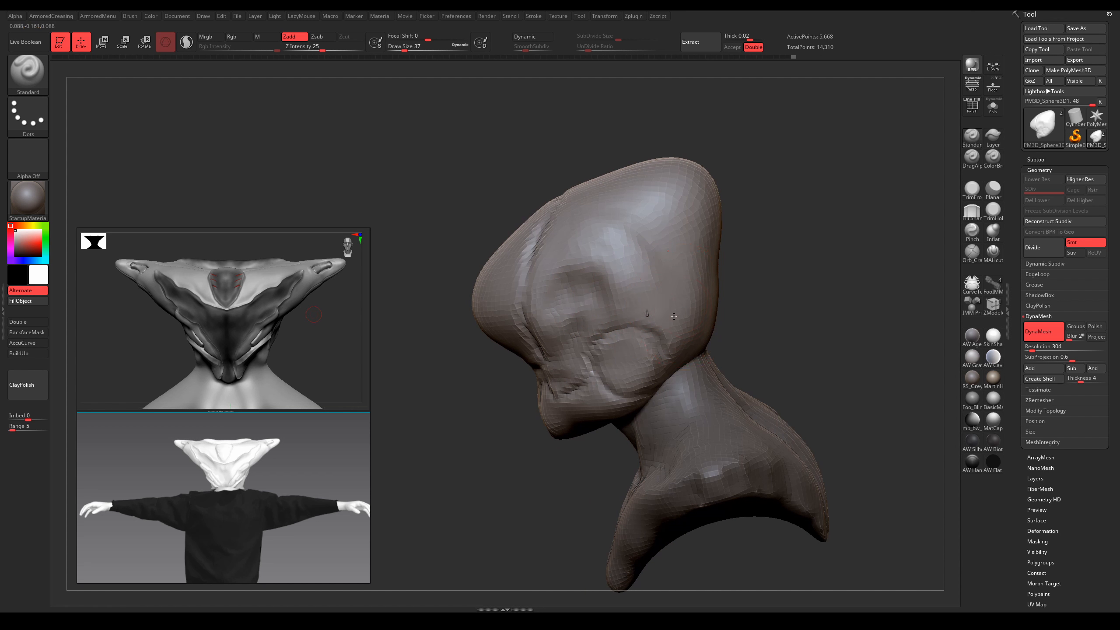
pyautogui.moveTo(661, 304); pyautogui.dragTo(652, 308, button='right')
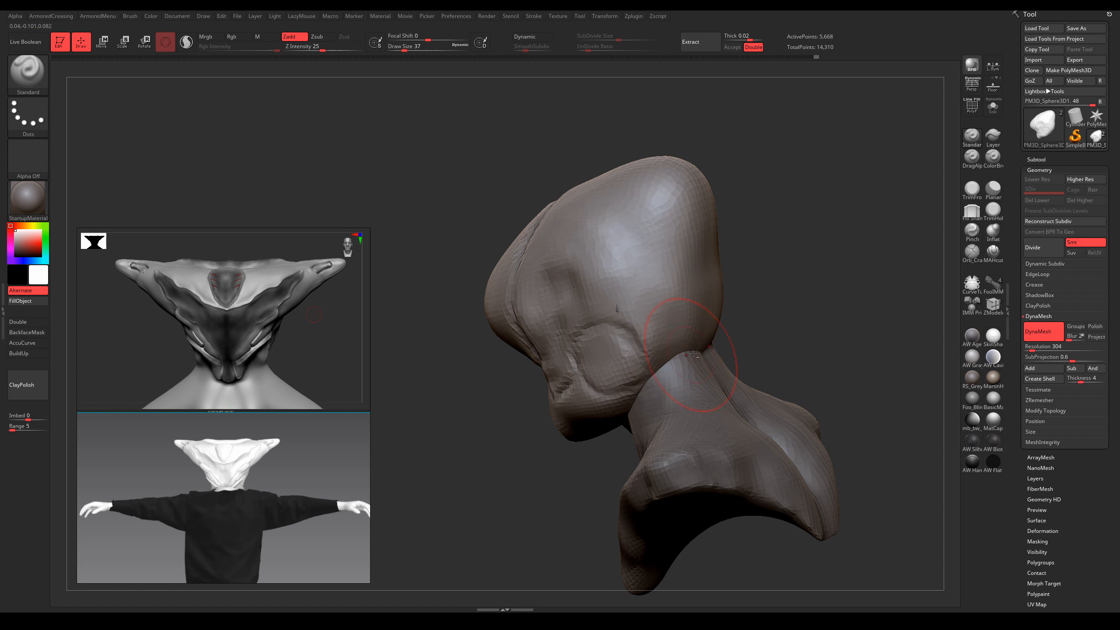
pyautogui.press('s')
pyautogui.moveTo(696, 359); pyautogui.dragTo(693, 359)
pyautogui.moveTo(675, 366)
pyautogui.mouseDown(button='right')
pyautogui.moveTo(727, 366)
pyautogui.moveTo(711, 348)
pyautogui.moveTo(700, 280)
pyautogui.mouseUp(button='right')
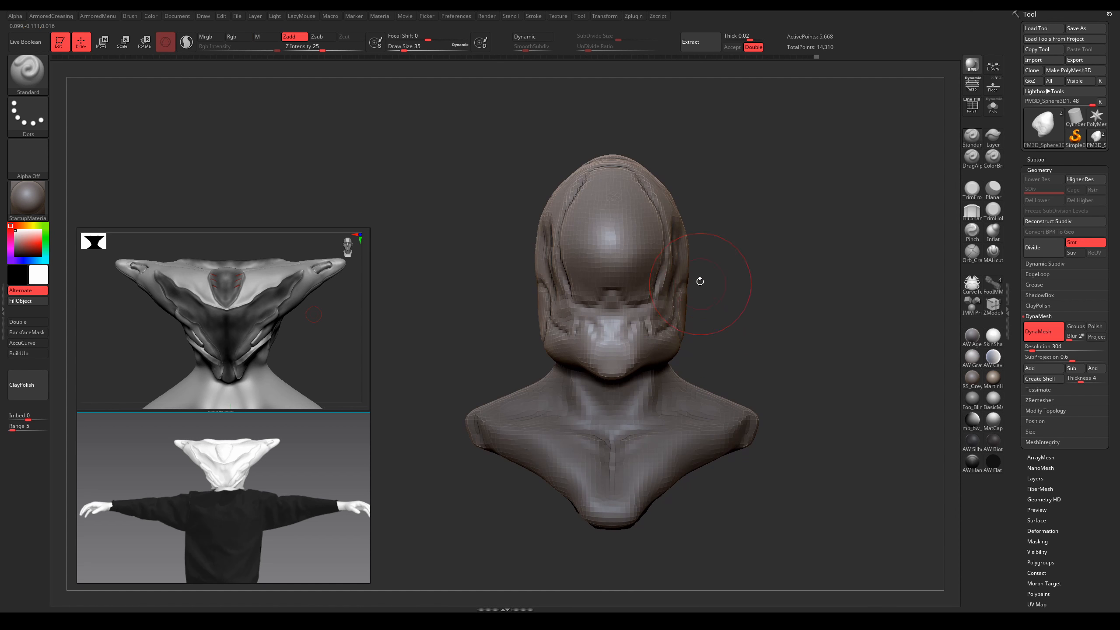
# Step: Switch to the Move brush and turn on perspective display for the bust
pyautogui.press('b')
pyautogui.press('m')
pyautogui.press('v')
pyautogui.press('o')
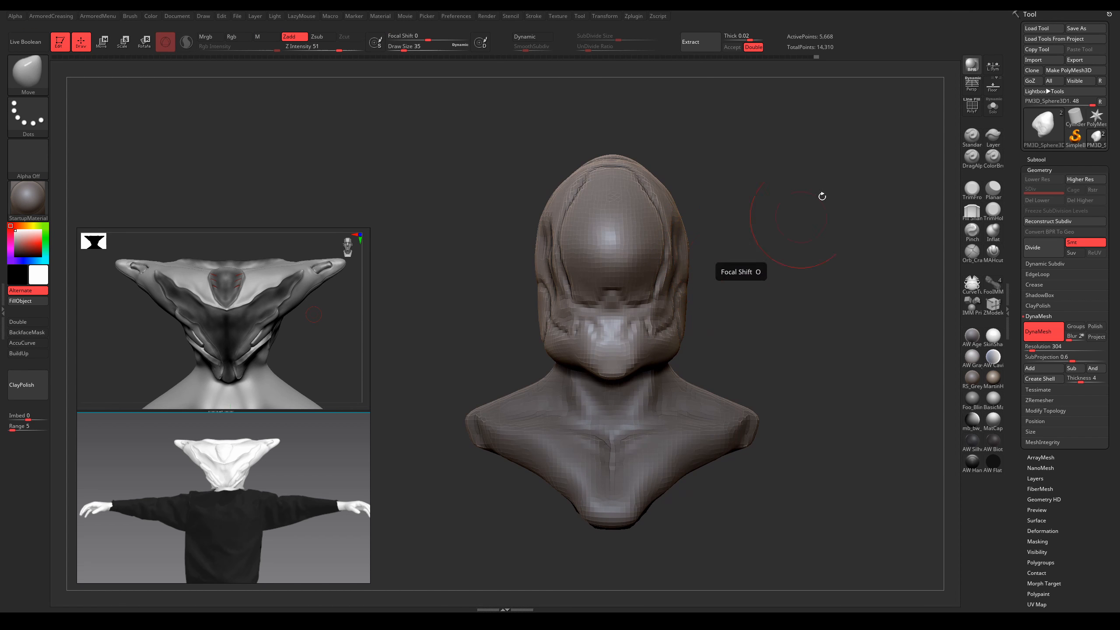
pyautogui.press('p')
pyautogui.moveTo(695, 253)
pyautogui.mouseDown(button='right')
pyautogui.moveTo(674, 257)
pyautogui.moveTo(665, 283)
pyautogui.moveTo(637, 252)
pyautogui.mouseUp(button='right')
# Step: Smooth the temple hollow down toward the cheek with the Smooth brush at draw size 18
pyautogui.press('s')
pyautogui.click(667, 245)
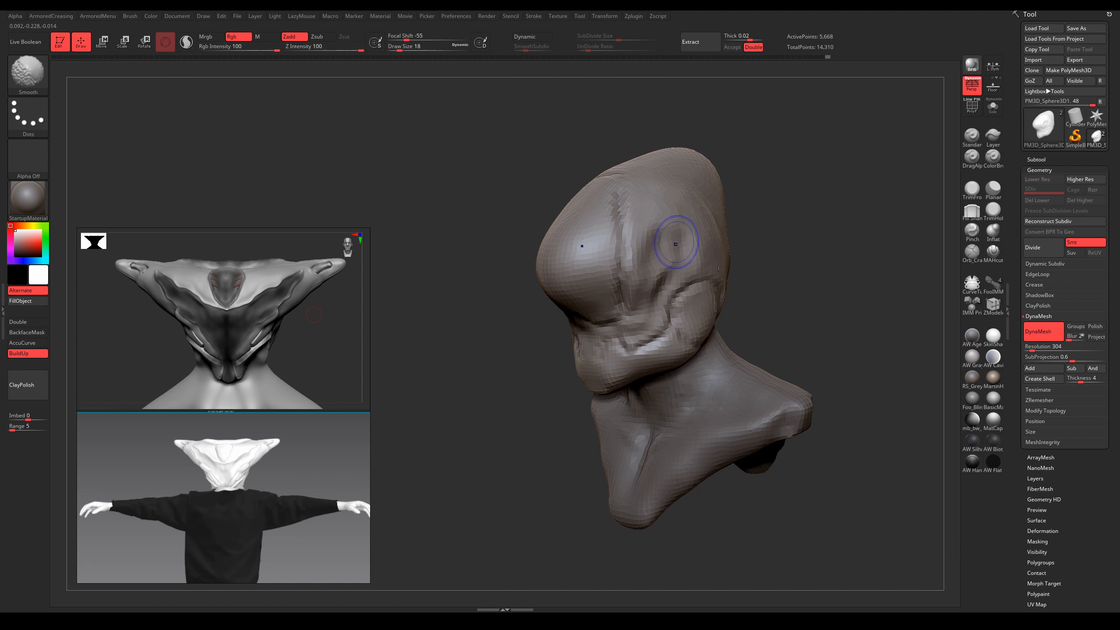
pyautogui.keyDown('shift'); pyautogui.moveTo(670, 248); pyautogui.dragTo(645, 300); pyautogui.keyUp('shift')
pyautogui.moveTo(645, 300)
pyautogui.mouseDown(button='right')
pyautogui.moveTo(665, 283)
pyautogui.moveTo(630, 300)
pyautogui.moveTo(612, 282)
pyautogui.mouseUp(button='right')
# Step: Carve a deep diagonal crease and finer grooves from temple to cheek with DamStandard, stepping the draw size through 16, 14 and 11
pyautogui.press('b')
pyautogui.press('d')
pyautogui.press('s')
pyautogui.press('s')
pyautogui.moveTo(642, 289); pyautogui.dragTo(639, 290)
pyautogui.click(639, 289)
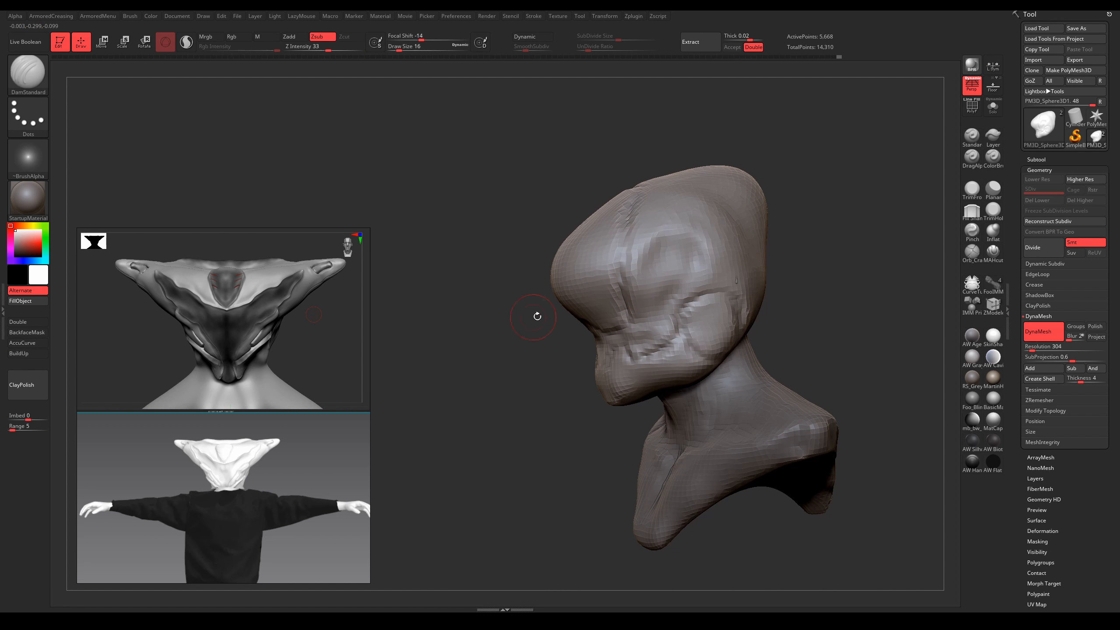
pyautogui.moveTo(628, 242)
pyautogui.mouseDown(button='right')
pyautogui.moveTo(612, 253)
pyautogui.moveTo(618, 303)
pyautogui.mouseUp(button='right')
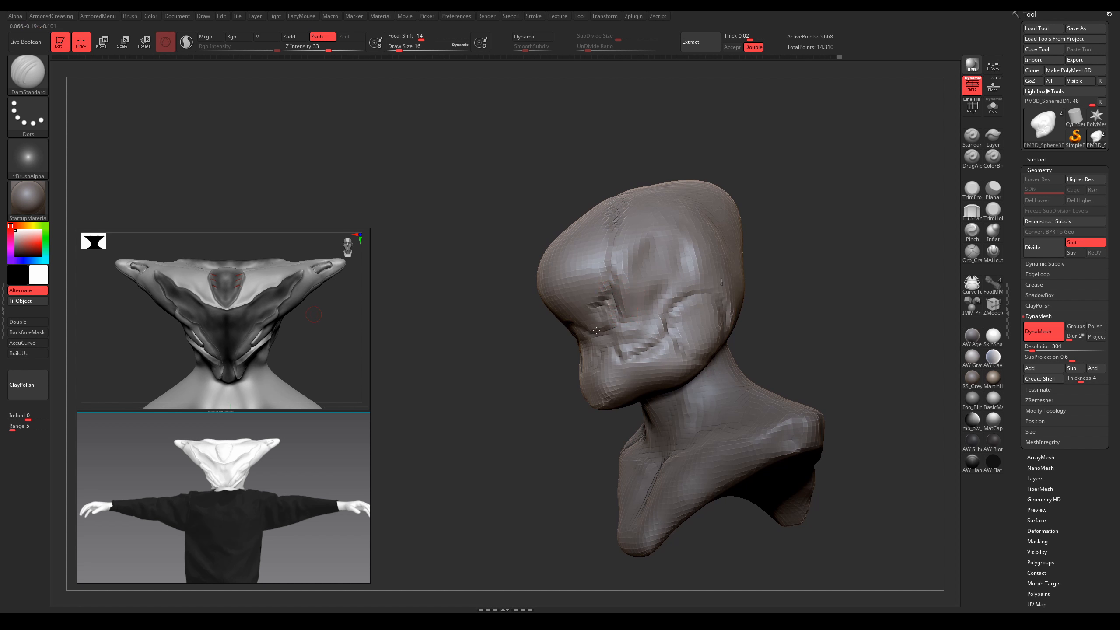
pyautogui.press('[')
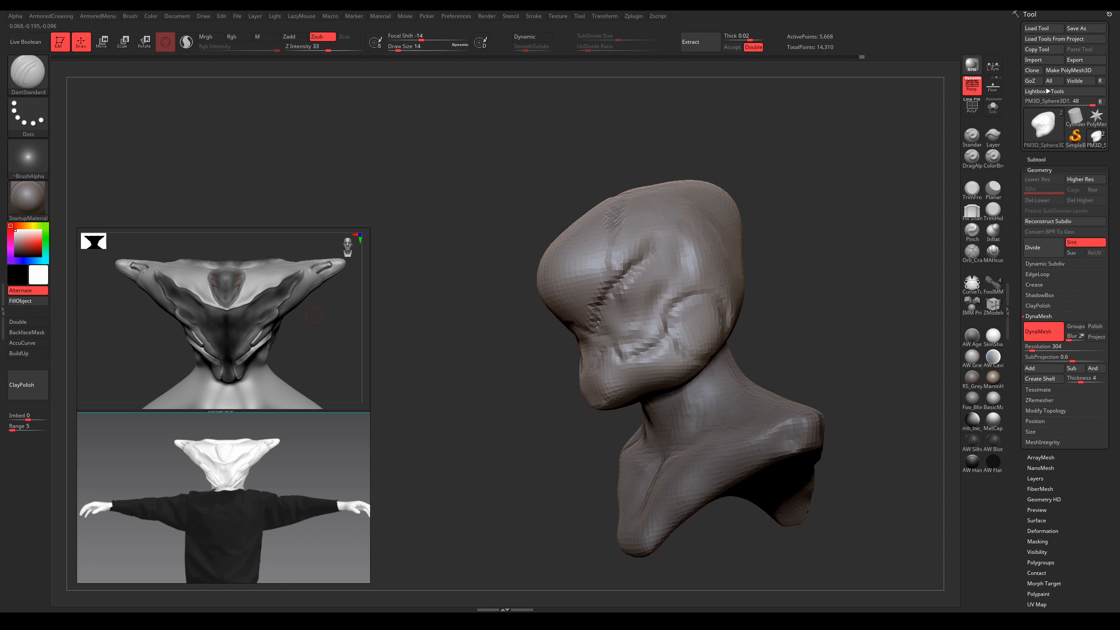
pyautogui.press('[')
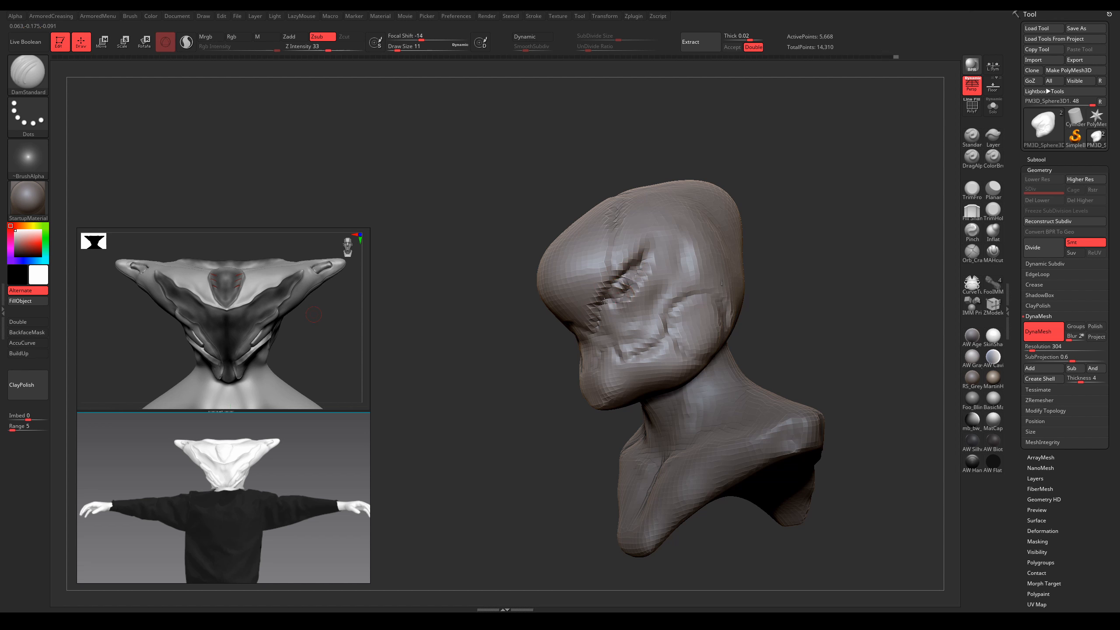
# Step: Nudge the edges of the diagonal temple crease into shape with the Move brush at draw size 22
pyautogui.moveTo(604, 301); pyautogui.dragTo(664, 264, button='right')
pyautogui.press('b')
pyautogui.press('m')
pyautogui.press('v')
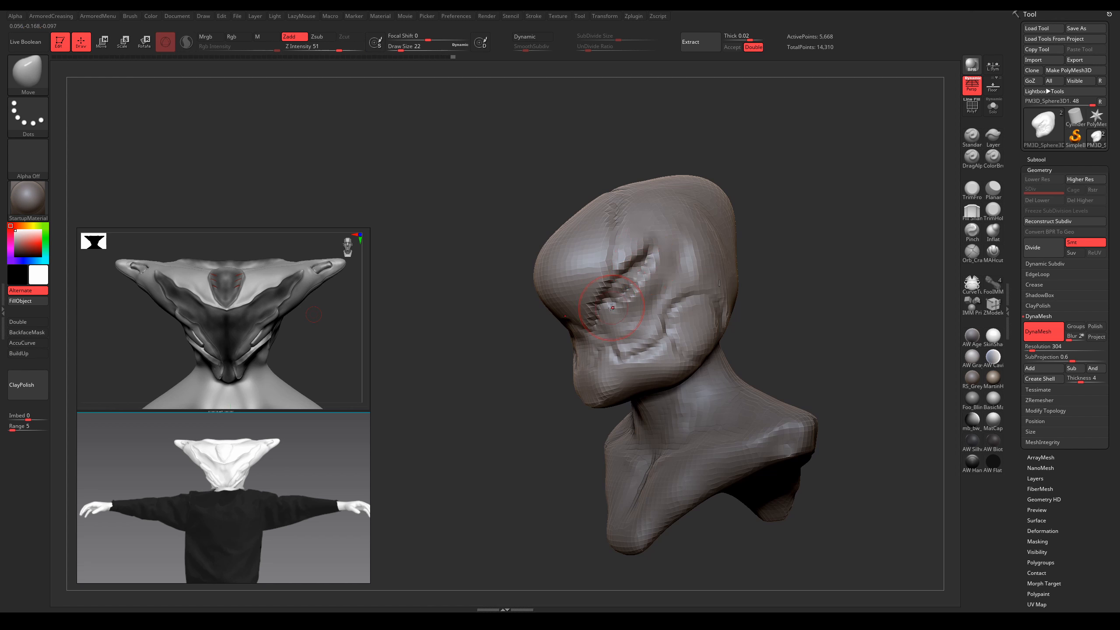
pyautogui.moveTo(617, 300); pyautogui.dragTo(638, 298, button='right')
pyautogui.press('s')
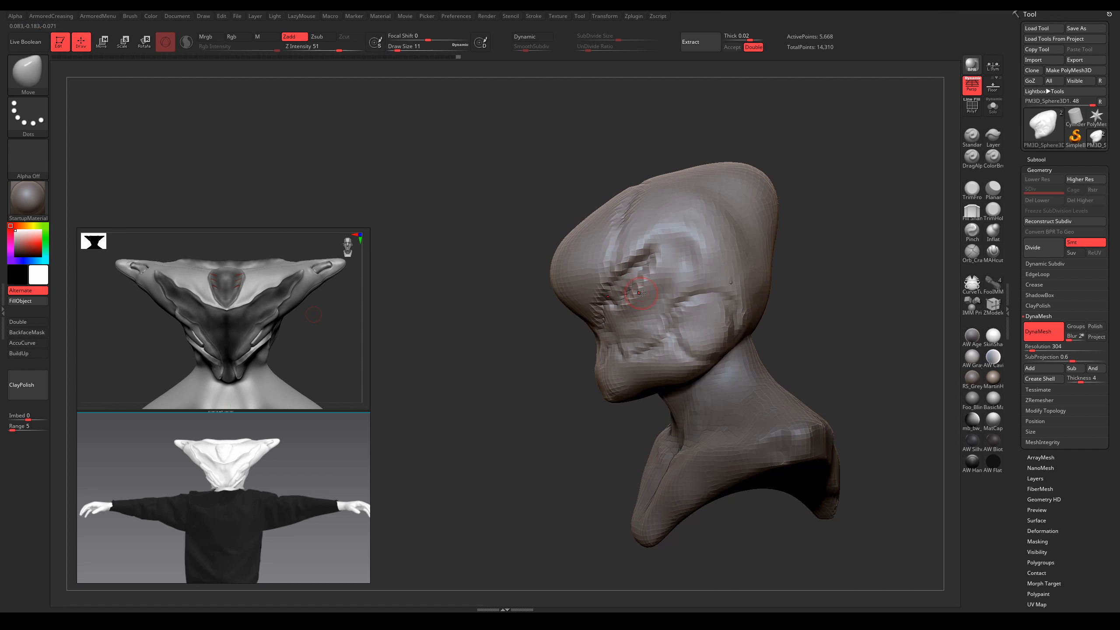
pyautogui.click(639, 298)
pyautogui.moveTo(641, 297); pyautogui.dragTo(620, 295)
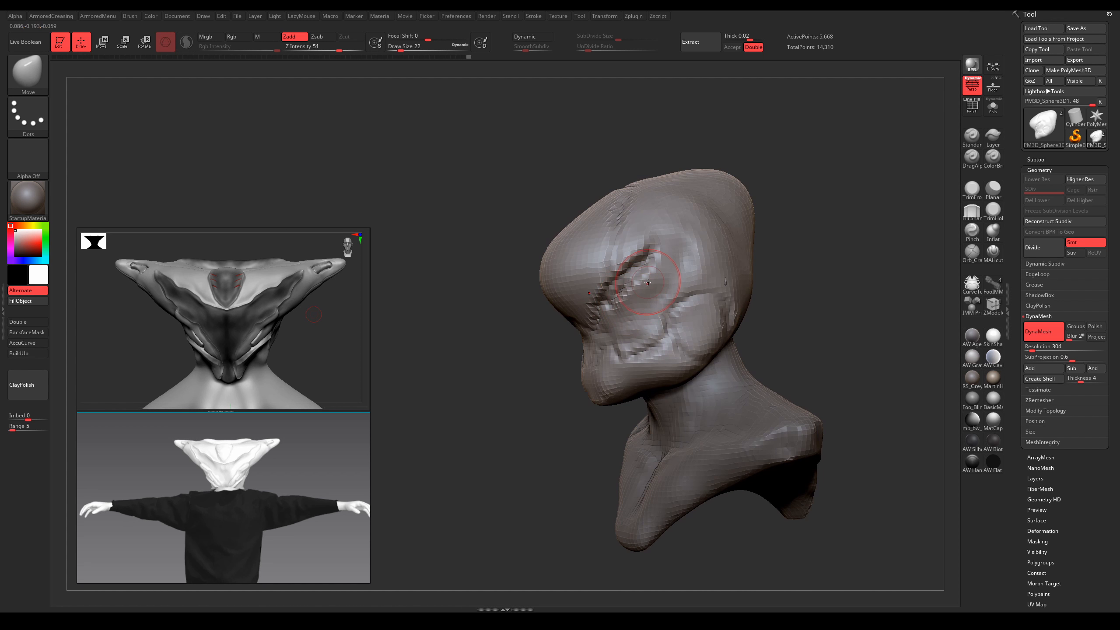
pyautogui.moveTo(651, 261); pyautogui.dragTo(642, 275)
pyautogui.moveTo(643, 275); pyautogui.dragTo(655, 283, button='right')
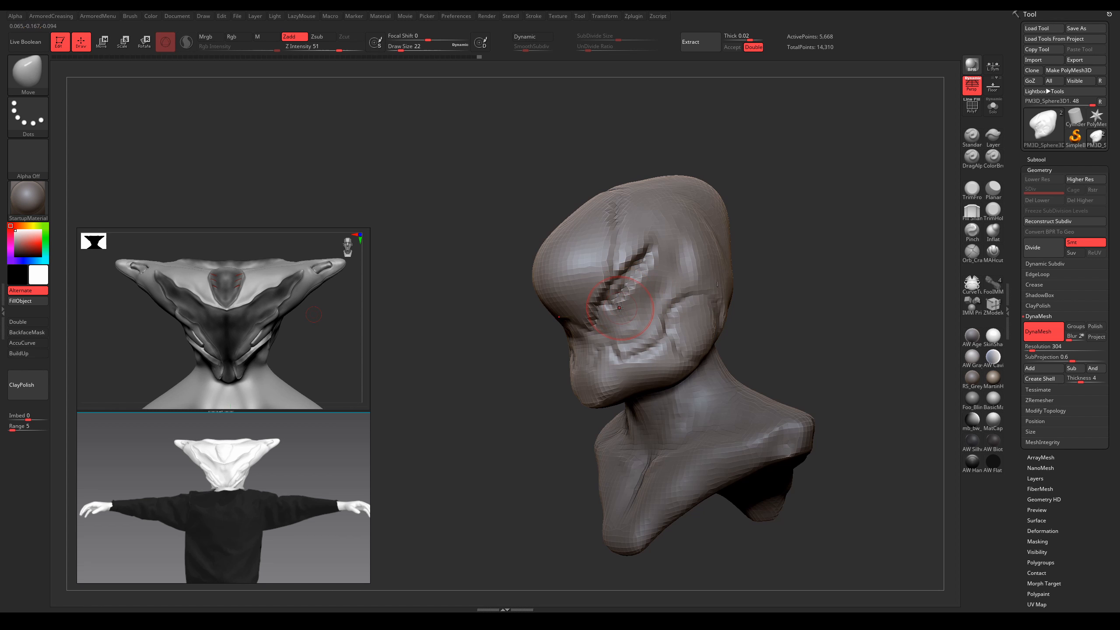
# Step: Pull the lower front end of the temple crease toward the nose with the Move brush, adjusting its draw size
pyautogui.press('s')
pyautogui.moveTo(613, 309); pyautogui.dragTo(605, 298)
pyautogui.moveTo(596, 321); pyautogui.dragTo(605, 331, button='right')
pyautogui.press('s')
pyautogui.moveTo(605, 331); pyautogui.dragTo(602, 332)
pyautogui.moveTo(601, 327); pyautogui.dragTo(596, 318)
pyautogui.press('s')
pyautogui.moveTo(597, 321)
pyautogui.mouseDown(button='right')
pyautogui.moveTo(610, 344)
pyautogui.moveTo(664, 319)
pyautogui.moveTo(650, 334)
pyautogui.mouseUp(button='right')
# Step: Switch to DamStandard at draw size 9 and subdivide the head once
pyautogui.press('b')
pyautogui.press('d')
pyautogui.press('s')
pyautogui.hotkey('ctrl', 'd')
pyautogui.moveTo(650, 334)
pyautogui.keyDown('alt'); pyautogui.mouseDown(button='right')
pyautogui.moveTo(610, 342)
pyautogui.moveTo(606, 370)
pyautogui.moveTo(576, 342)
pyautogui.mouseUp(button='right'); pyautogui.keyUp('alt')
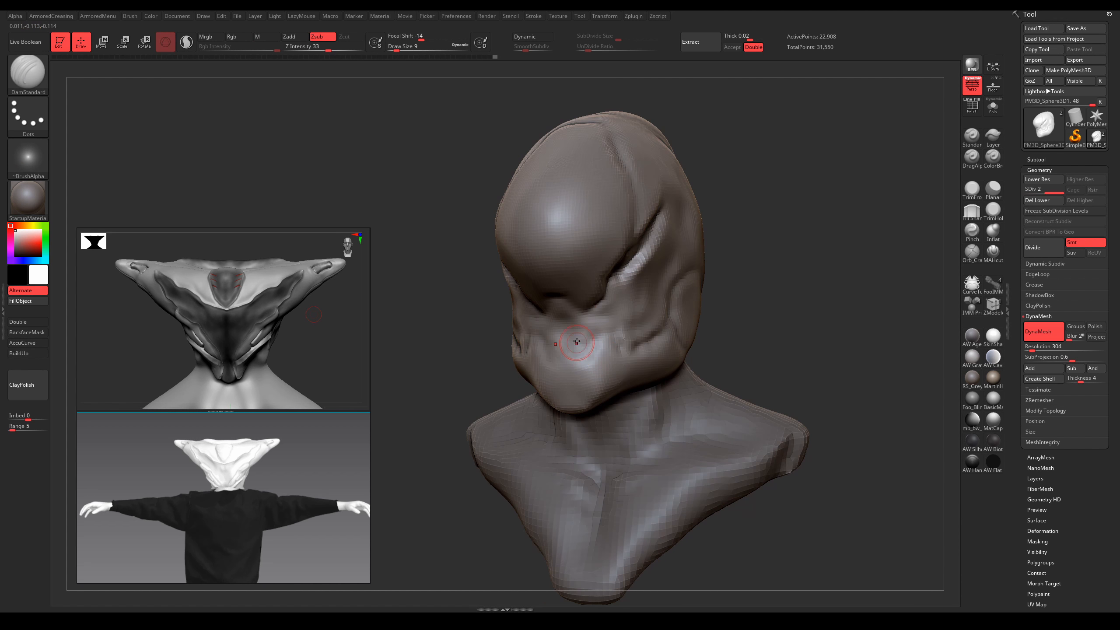
# Step: Try jagged grooves above the front of the mouth at draw size 7, undo them, and carve short notches on the cheek
pyautogui.press('[')
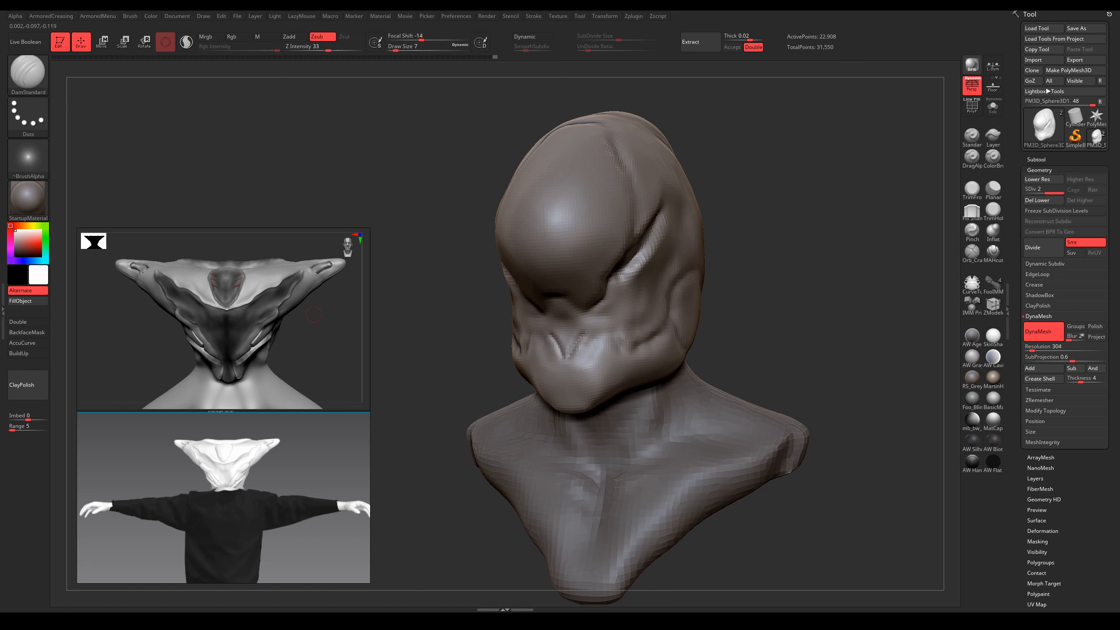
pyautogui.moveTo(591, 353); pyautogui.dragTo(571, 354, button='right')
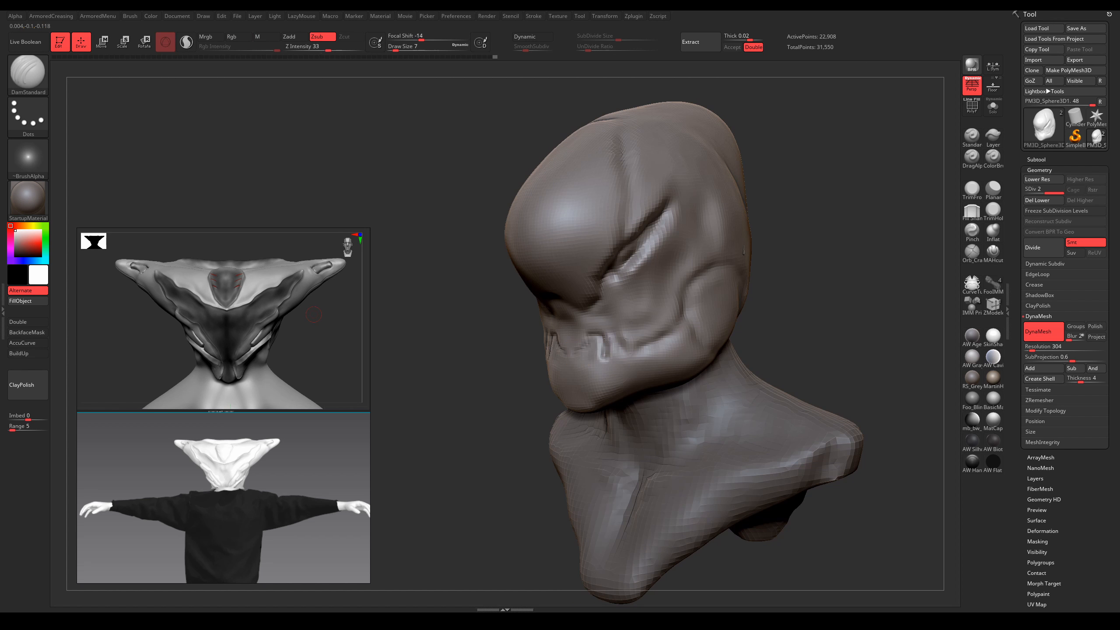
pyautogui.hotkey('ctrl', 'z')
pyautogui.moveTo(651, 308); pyautogui.dragTo(653, 321)
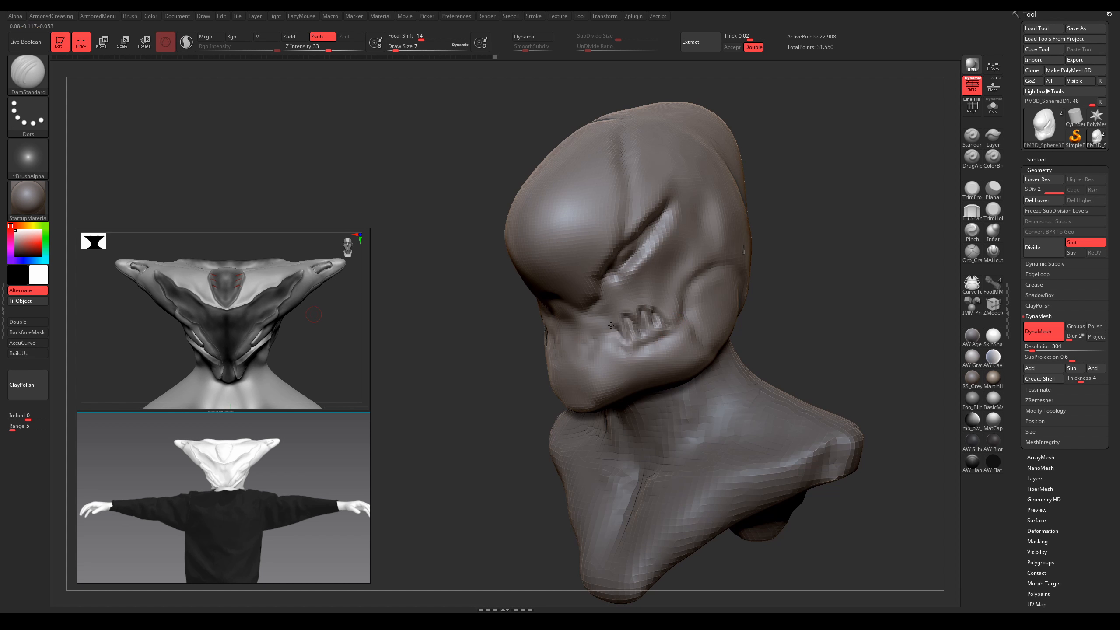
# Step: Smooth the area around the mouth, step down a subdivision level and reduce the brush's draw size
pyautogui.keyDown('ctrl'); pyautogui.moveTo(579, 341); pyautogui.dragTo(579, 318, button='right'); pyautogui.keyUp('ctrl')
pyautogui.press('s')
pyautogui.moveTo(573, 342)
pyautogui.keyDown('shift'); pyautogui.mouseDown()
pyautogui.moveTo(617, 335)
pyautogui.moveTo(598, 357)
pyautogui.mouseUp(); pyautogui.keyUp('shift')
pyautogui.moveTo(645, 356)
pyautogui.mouseDown(button='right')
pyautogui.moveTo(617, 334)
pyautogui.moveTo(601, 355)
pyautogui.mouseUp(button='right')
pyautogui.press('[')
pyautogui.hotkey('shift', 'd')
pyautogui.press('s')
pyautogui.moveTo(600, 356); pyautogui.dragTo(596, 356)
# Step: Rework the grooves around the mouth and jaw, switching between the Move brush and DamStandard at draw size 6
pyautogui.moveTo(596, 355)
pyautogui.mouseDown(button='right')
pyautogui.moveTo(621, 365)
pyautogui.moveTo(624, 380)
pyautogui.moveTo(531, 397)
pyautogui.moveTo(610, 374)
pyautogui.mouseUp(button='right')
pyautogui.press('s')
pyautogui.moveTo(611, 375); pyautogui.dragTo(557, 398)
pyautogui.press('b')
pyautogui.press('m')
pyautogui.press('v')
pyautogui.press('s')
pyautogui.press('b')
pyautogui.press('d')
pyautogui.press('s')
pyautogui.press('s')
pyautogui.press('s')
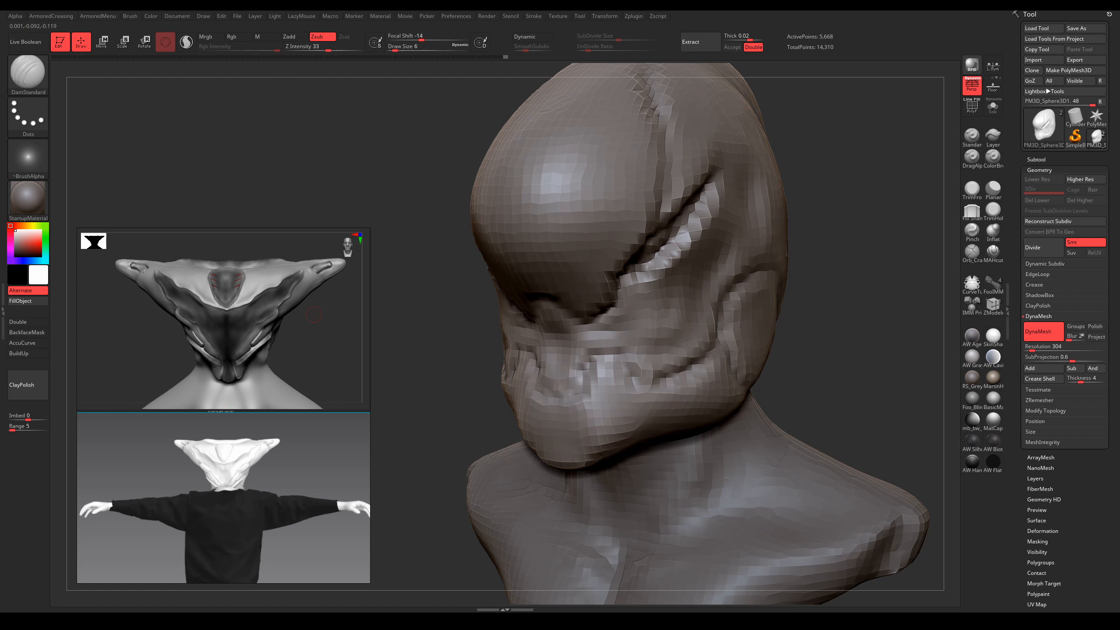
# Step: Sculpt a vertical line up the middle of the forehead with DamStandard at draw size 18
pyautogui.moveTo(703, 368)
pyautogui.keyDown('ctrl'); pyautogui.mouseDown(button='right')
pyautogui.moveTo(722, 344)
pyautogui.moveTo(717, 368)
pyautogui.mouseUp(button='right'); pyautogui.keyUp('ctrl')
pyautogui.press('s')
pyautogui.moveTo(681, 370); pyautogui.dragTo(686, 369)
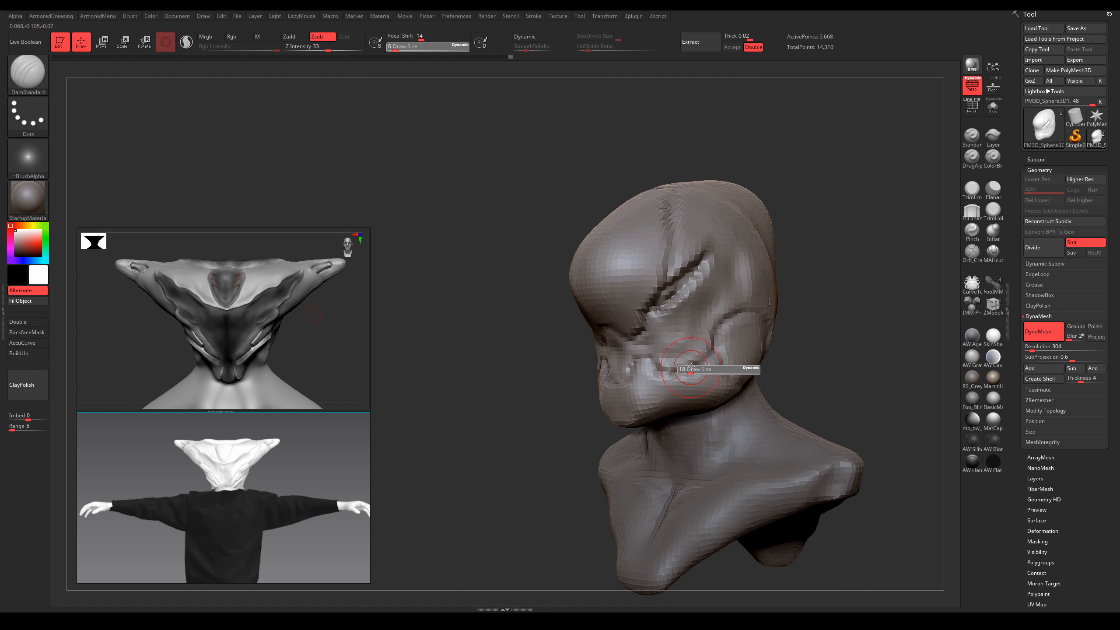
pyautogui.moveTo(749, 361); pyautogui.dragTo(712, 346, button='right')
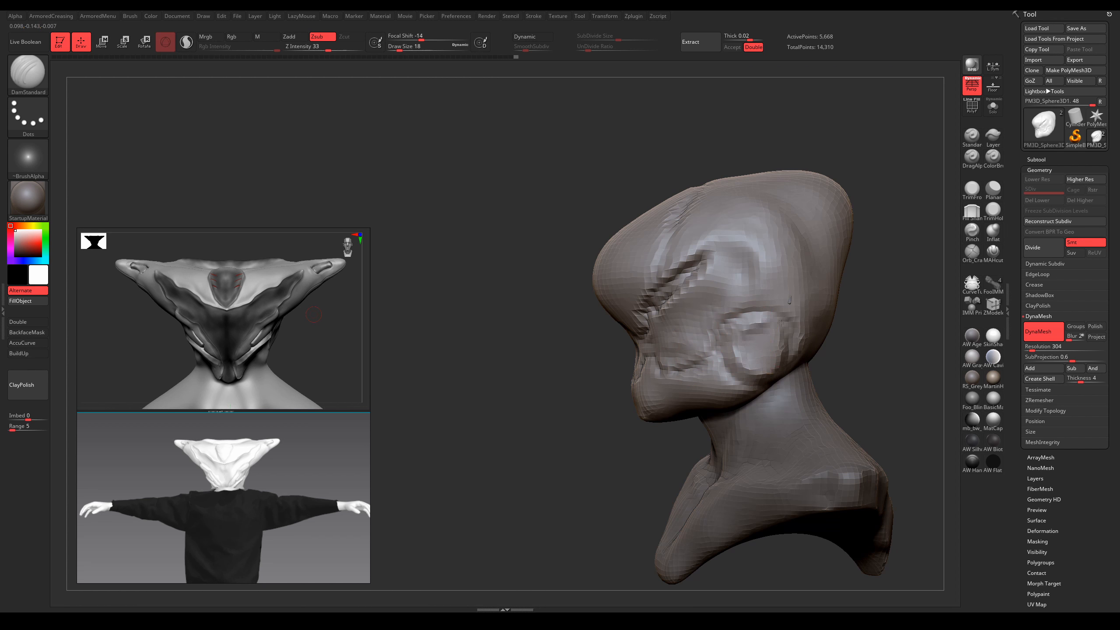
pyautogui.moveTo(788, 366)
pyautogui.mouseDown(button='right')
pyautogui.moveTo(742, 287)
pyautogui.moveTo(653, 354)
pyautogui.moveTo(679, 385)
pyautogui.moveTo(649, 346)
pyautogui.mouseUp(button='right')
pyautogui.press('ctrl')
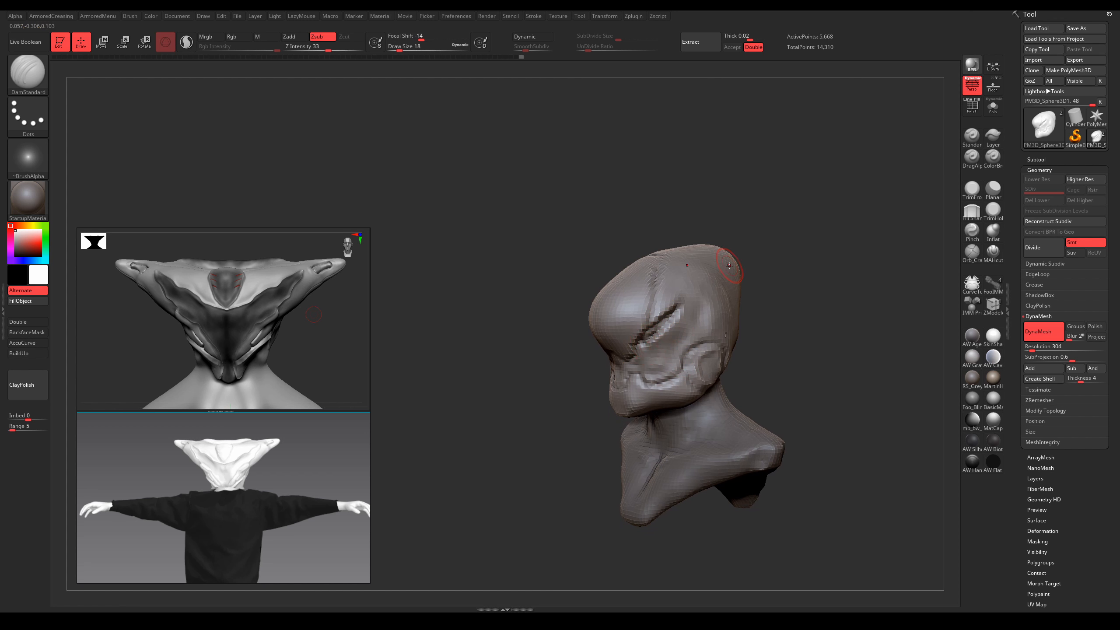
pyautogui.keyDown('ctrl'); pyautogui.moveTo(729, 265); pyautogui.dragTo(817, 300, button='right'); pyautogui.keyUp('ctrl')
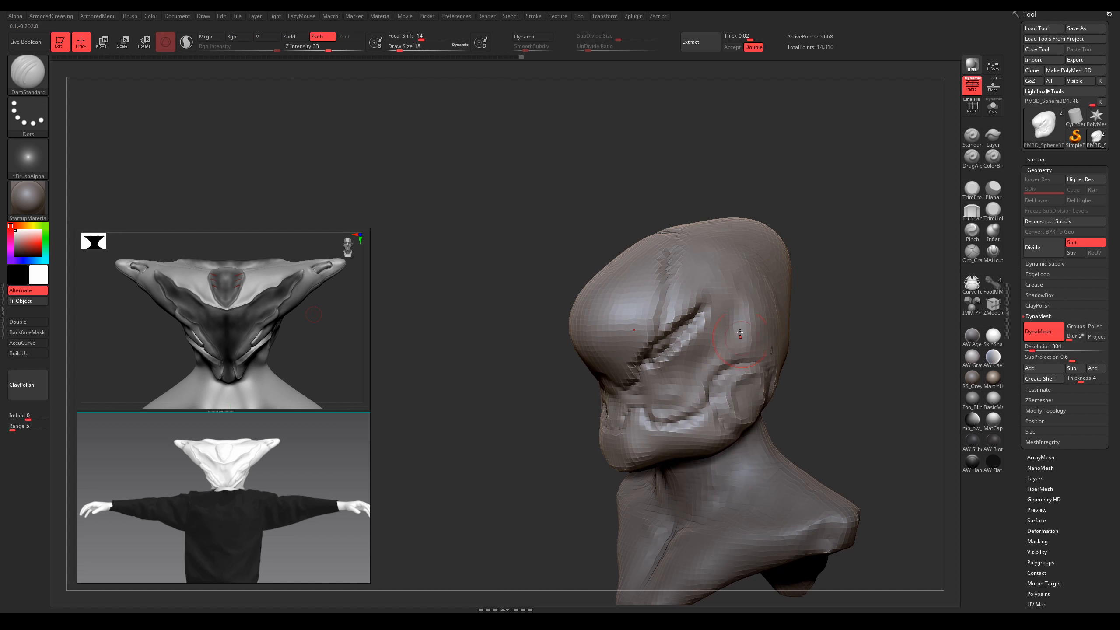
pyautogui.keyDown('alt'); pyautogui.moveTo(724, 271); pyautogui.dragTo(675, 263, button='right'); pyautogui.keyUp('alt')
pyautogui.moveTo(805, 225)
pyautogui.mouseDown(button='right')
pyautogui.moveTo(605, 285)
pyautogui.moveTo(630, 287)
pyautogui.moveTo(592, 269)
pyautogui.moveTo(640, 290)
pyautogui.mouseUp(button='right')
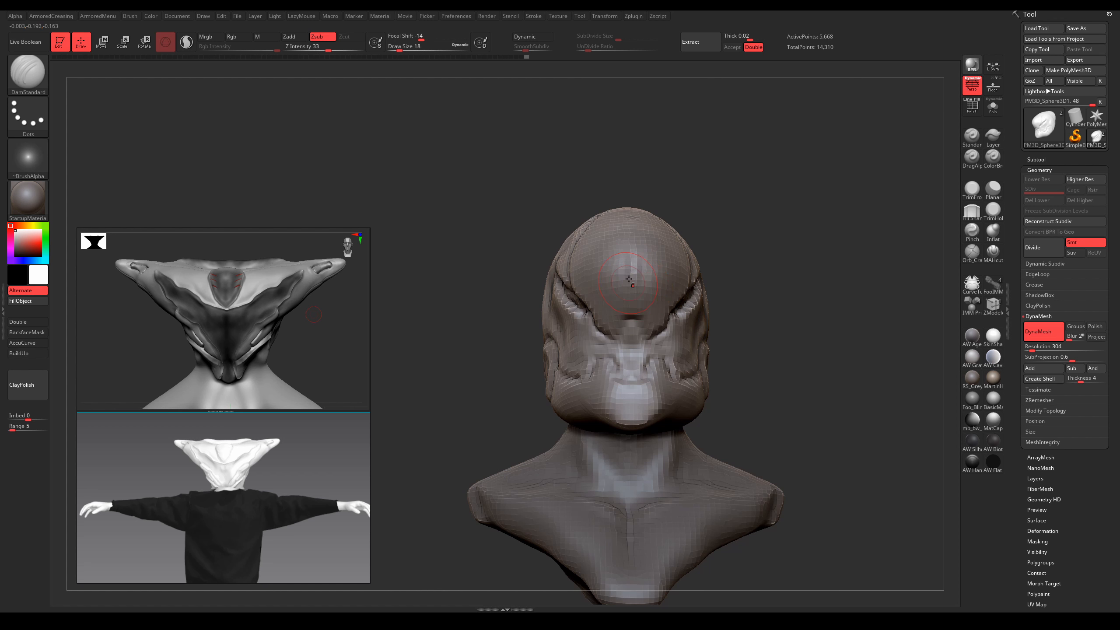
pyautogui.moveTo(630, 279)
pyautogui.mouseDown()
pyautogui.moveTo(631, 319)
pyautogui.moveTo(631, 231)
pyautogui.mouseUp()
pyautogui.moveTo(632, 231)
pyautogui.mouseDown(button='right')
pyautogui.moveTo(639, 220)
pyautogui.moveTo(643, 259)
pyautogui.mouseUp(button='right')
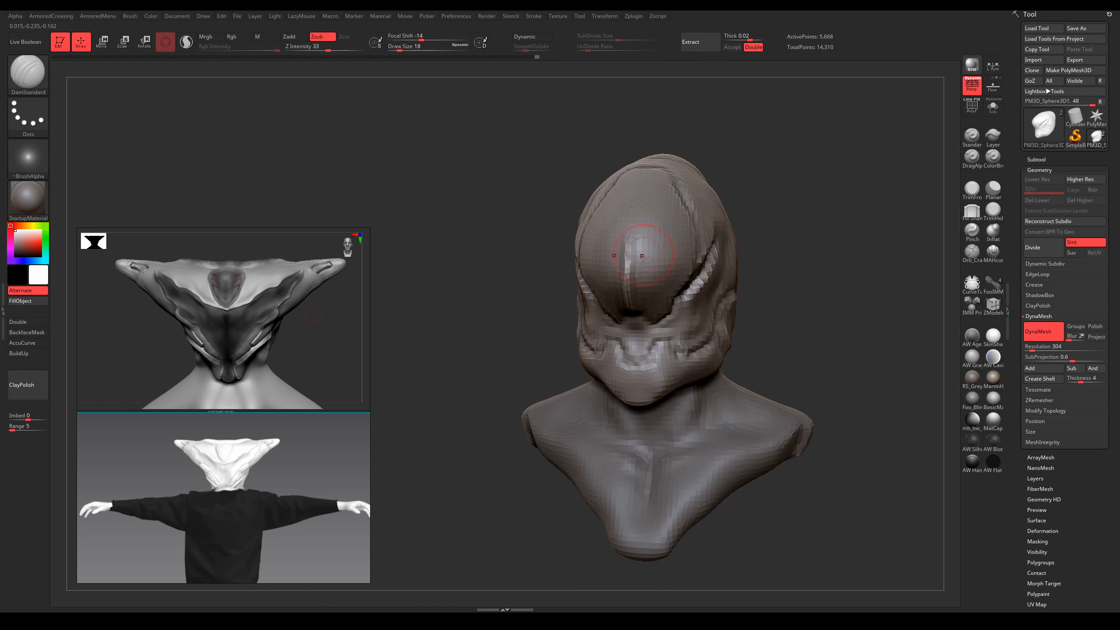
# Step: Extend the forehead strokes up toward the crown with DamStandard at draw size 18
pyautogui.moveTo(635, 263)
pyautogui.mouseDown()
pyautogui.moveTo(672, 226)
pyautogui.moveTo(657, 230)
pyautogui.mouseUp()
pyautogui.moveTo(652, 160); pyautogui.dragTo(650, 188, button='right')
pyautogui.moveTo(633, 217); pyautogui.dragTo(645, 165)
pyautogui.moveTo(646, 165); pyautogui.dragTo(630, 268, button='right')
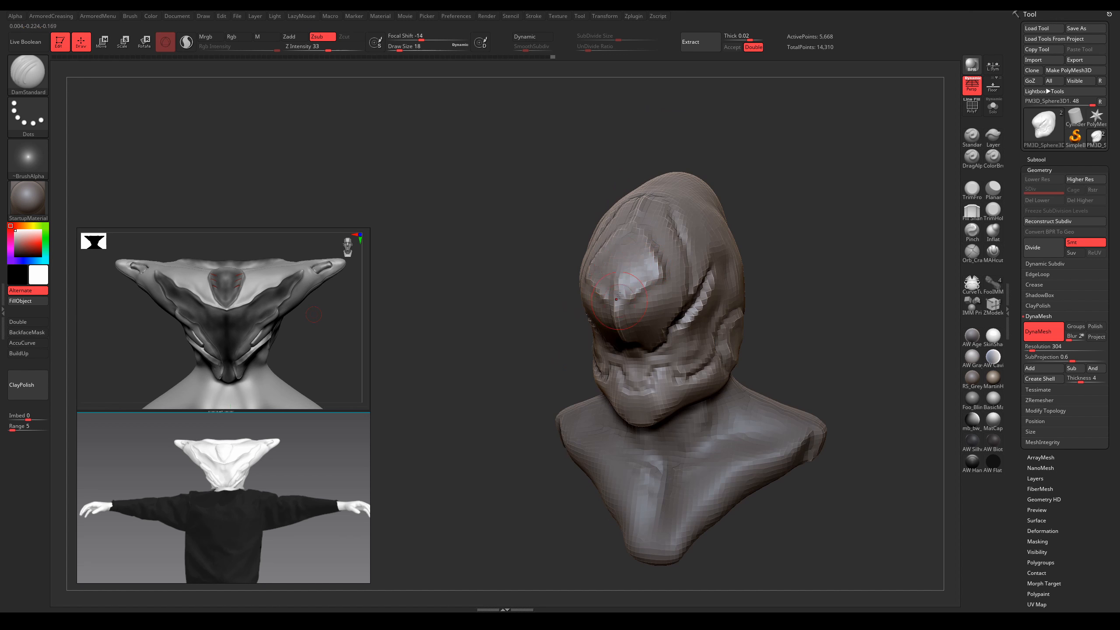
# Step: Flatten the front of the forehead into planes with the hPolish brush at draw size 27
pyautogui.press('b')
pyautogui.press('h')
pyautogui.press('p')
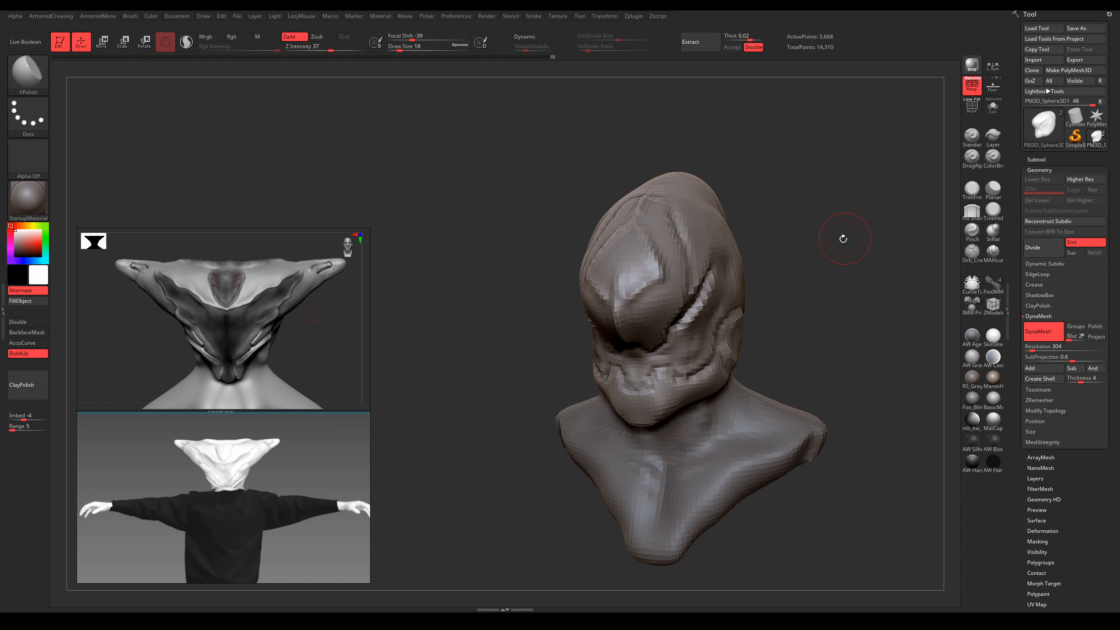
pyautogui.moveTo(842, 238)
pyautogui.mouseDown(button='right')
pyautogui.moveTo(817, 257)
pyautogui.moveTo(639, 312)
pyautogui.mouseUp(button='right')
pyautogui.press(']')
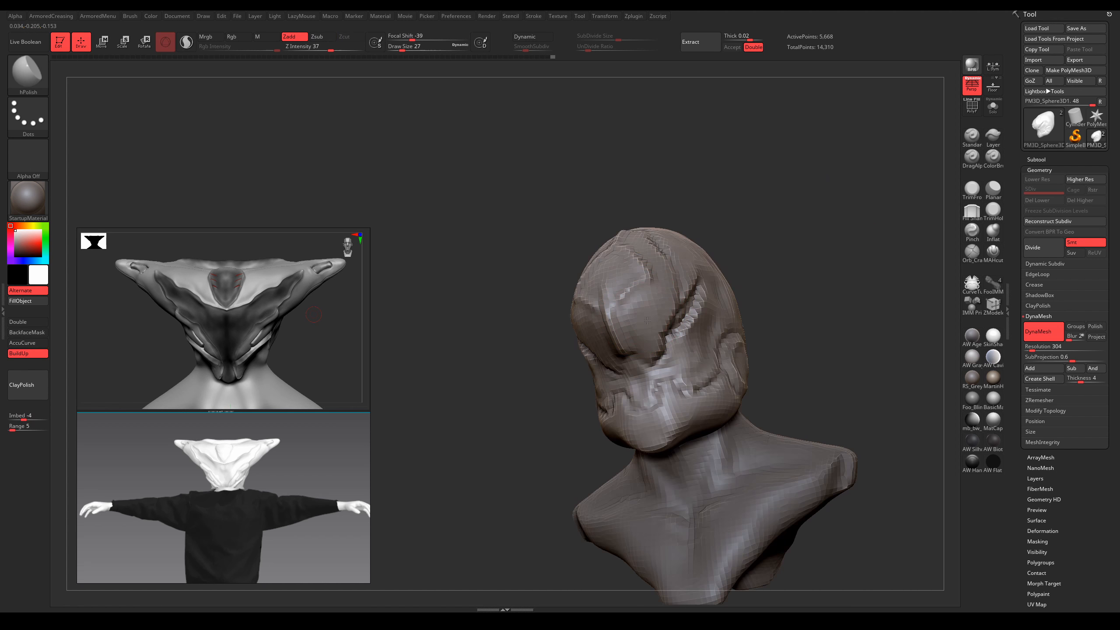
pyautogui.moveTo(646, 333); pyautogui.dragTo(647, 327)
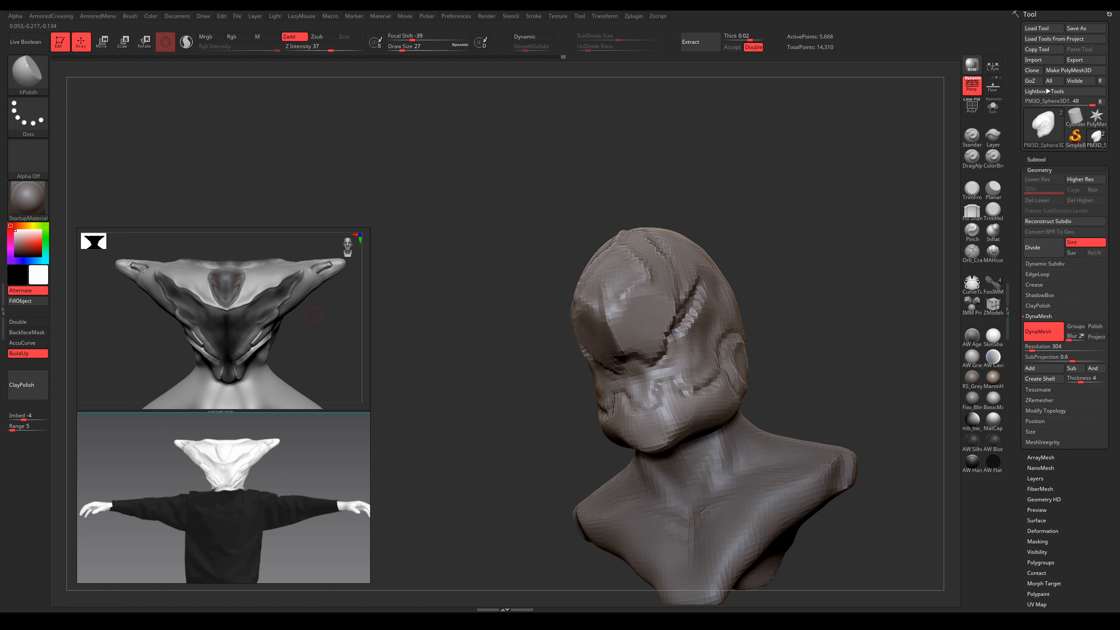
# Step: Polish the upper forehead toward the crown with hPolish at draw size 41
pyautogui.moveTo(653, 304)
pyautogui.mouseDown(button='right')
pyautogui.moveTo(613, 282)
pyautogui.moveTo(634, 267)
pyautogui.mouseUp(button='right')
pyautogui.moveTo(648, 275); pyautogui.dragTo(661, 230)
pyautogui.moveTo(664, 273)
pyautogui.keyDown('alt'); pyautogui.mouseDown(button='right')
pyautogui.moveTo(670, 311)
pyautogui.moveTo(679, 229)
pyautogui.moveTo(711, 227)
pyautogui.moveTo(708, 268)
pyautogui.moveTo(686, 226)
pyautogui.moveTo(723, 190)
pyautogui.moveTo(730, 150)
pyautogui.mouseUp(button='right'); pyautogui.keyUp('alt')
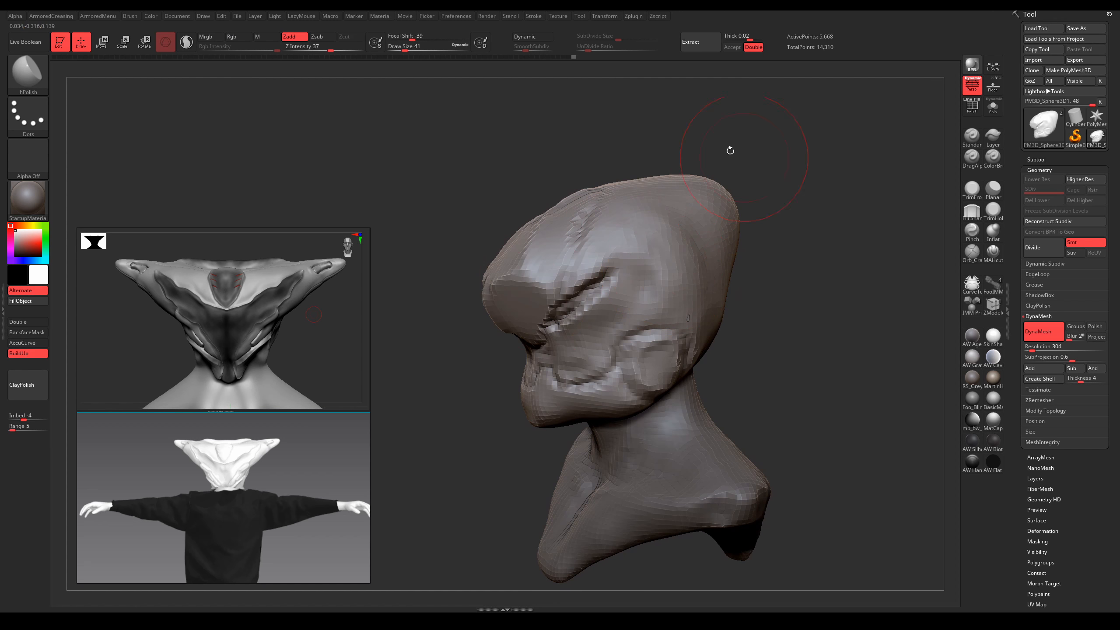
# Step: Reduce the hPolish draw size to 12 and subdivide the head twice
pyautogui.moveTo(594, 287)
pyautogui.mouseDown(button='right')
pyautogui.moveTo(617, 300)
pyautogui.moveTo(631, 284)
pyautogui.mouseUp(button='right')
pyautogui.press('s')
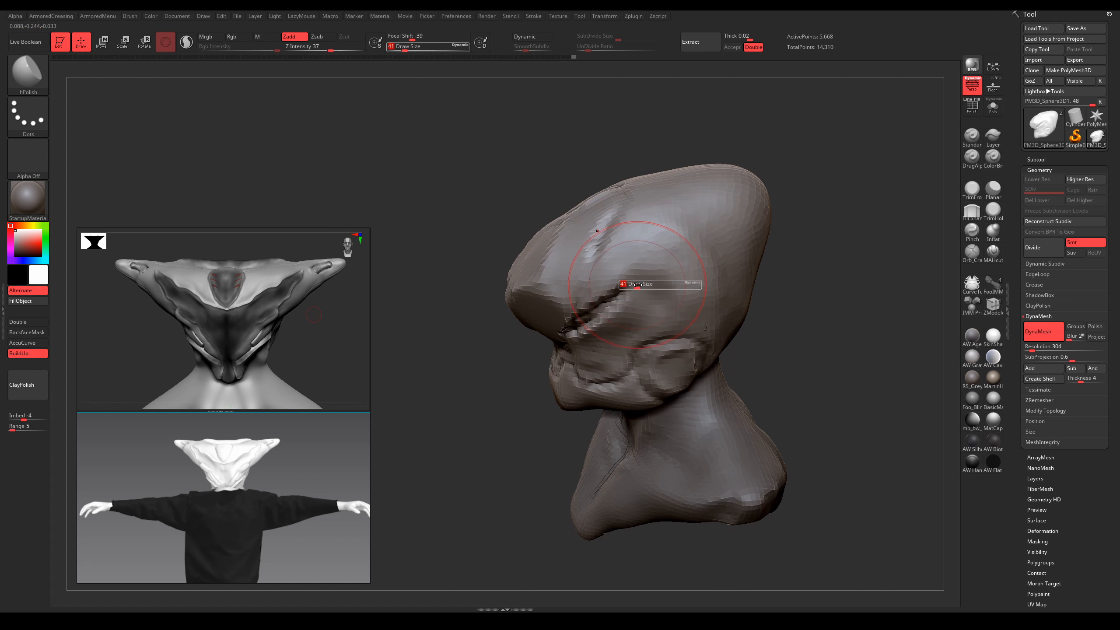
pyautogui.moveTo(634, 285); pyautogui.dragTo(627, 285)
pyautogui.moveTo(638, 302)
pyautogui.mouseDown(button='right')
pyautogui.moveTo(660, 319)
pyautogui.moveTo(648, 282)
pyautogui.mouseUp(button='right')
pyautogui.hotkey('ctrl', 'd')
pyautogui.hotkey('ctrl', 'd')
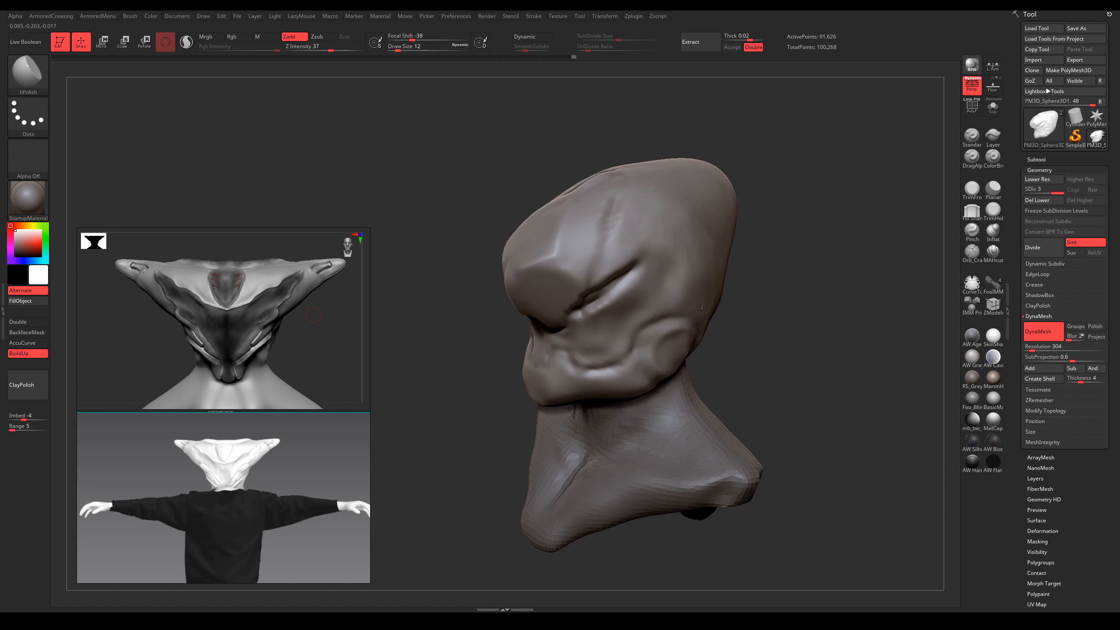
# Step: Switch to DamStandard at draw size 7 and try to carve a curved groove around the ear area
pyautogui.press('b')
pyautogui.press('d')
pyautogui.press('s')
pyautogui.press('s')
pyautogui.moveTo(660, 295); pyautogui.dragTo(658, 295)
pyautogui.moveTo(657, 295); pyautogui.dragTo(646, 329, button='right')
pyautogui.moveTo(701, 312); pyautogui.dragTo(639, 349)
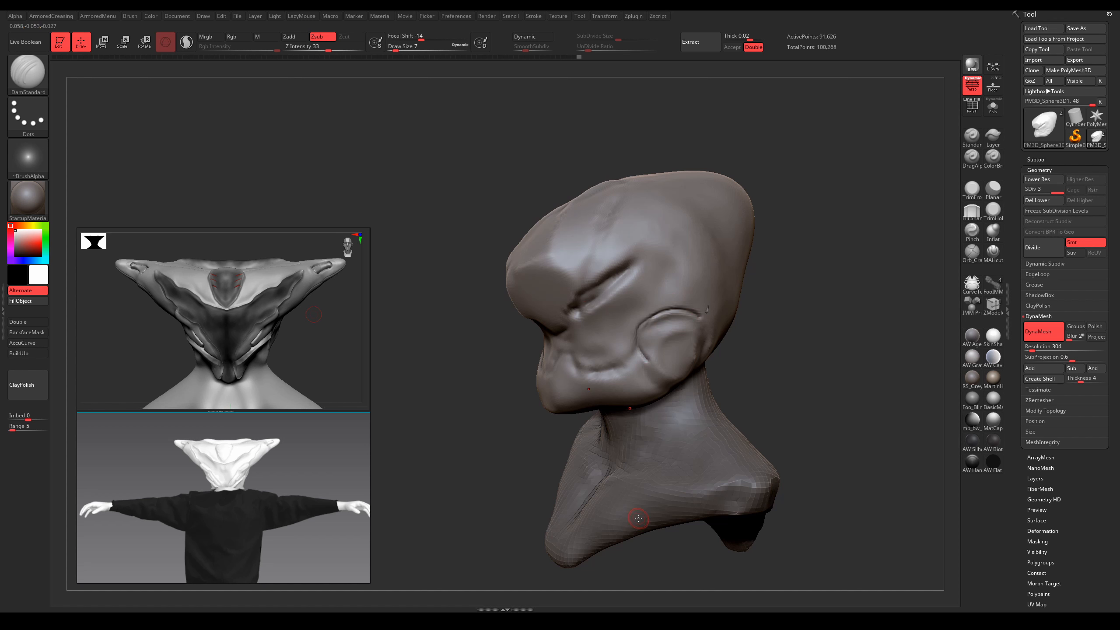
pyautogui.hotkey('ctrl', 'z')
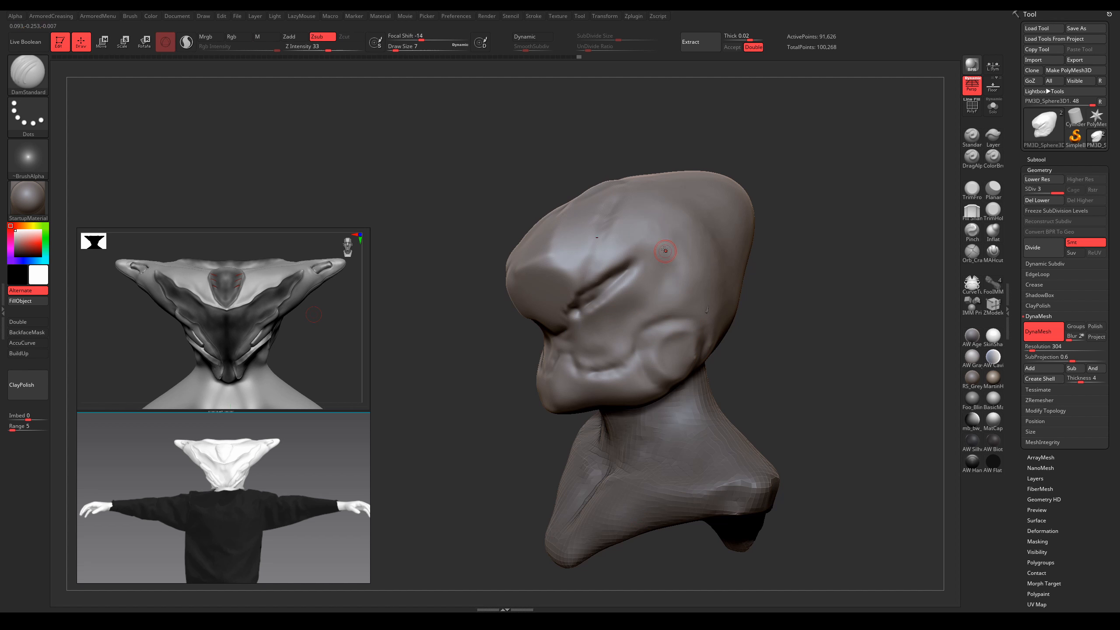
# Step: Step down to the lowest subdivision level and carve the groove running up the side of the crown with DamStandard
pyautogui.hotkey('shift', 'd')
pyautogui.hotkey('shift', 'd')
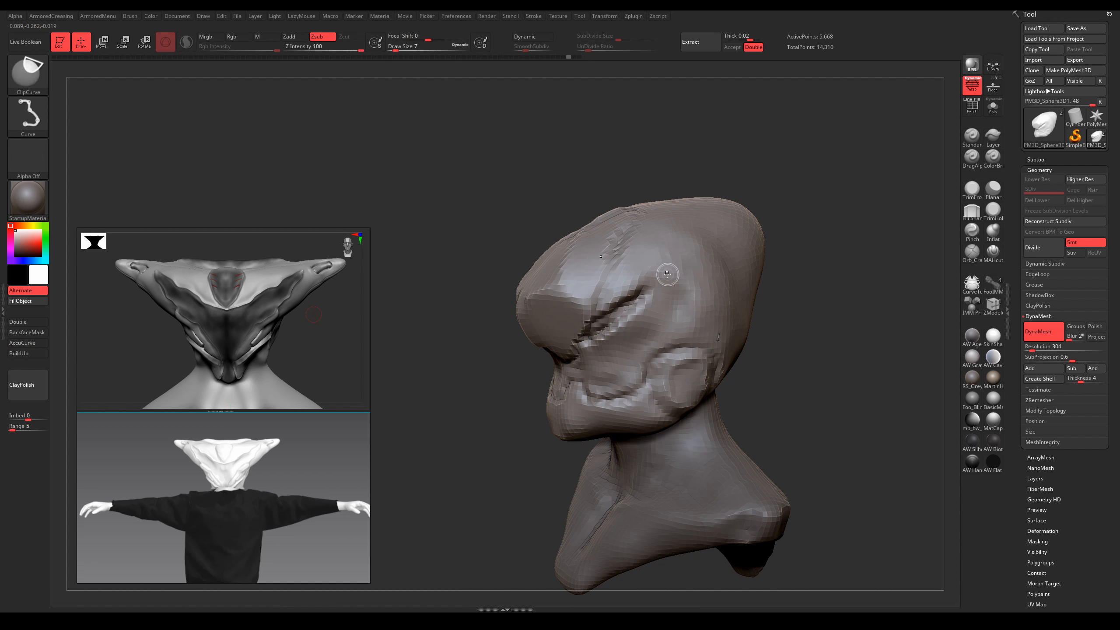
pyautogui.keyDown('ctrl'); pyautogui.moveTo(668, 275); pyautogui.dragTo(629, 237, button='right'); pyautogui.keyUp('ctrl')
pyautogui.moveTo(639, 194); pyautogui.dragTo(620, 174)
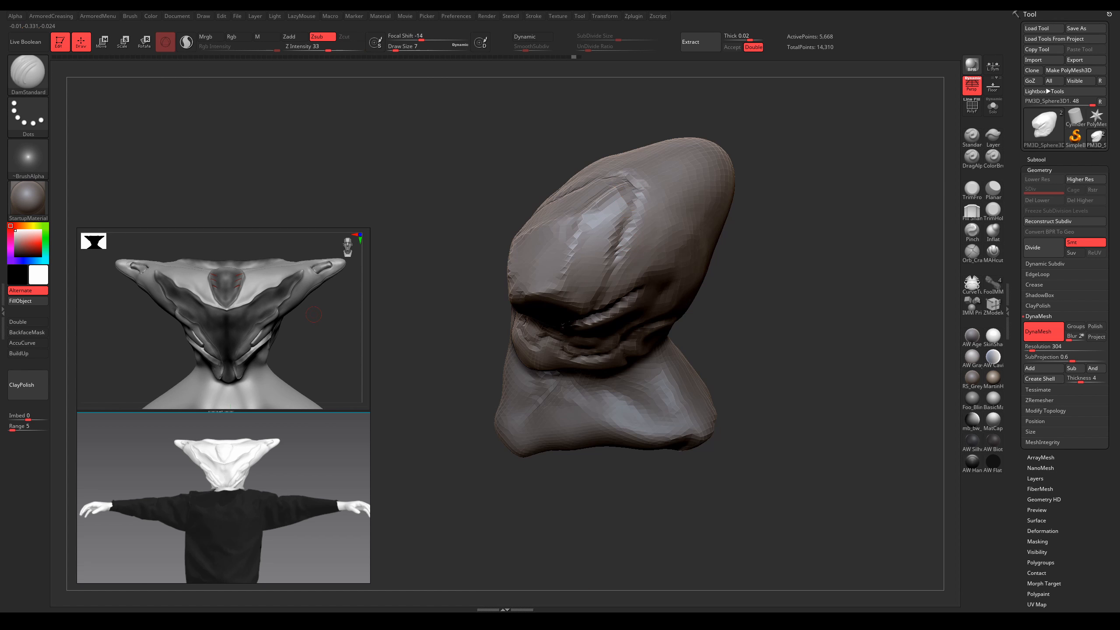
pyautogui.moveTo(621, 228); pyautogui.dragTo(640, 191)
# Step: Carve additional diagonal grooves beside the temple crease with DamStandard at draw size 7
pyautogui.moveTo(610, 303); pyautogui.dragTo(575, 357, button='right')
pyautogui.scroll(3, 575, 356)
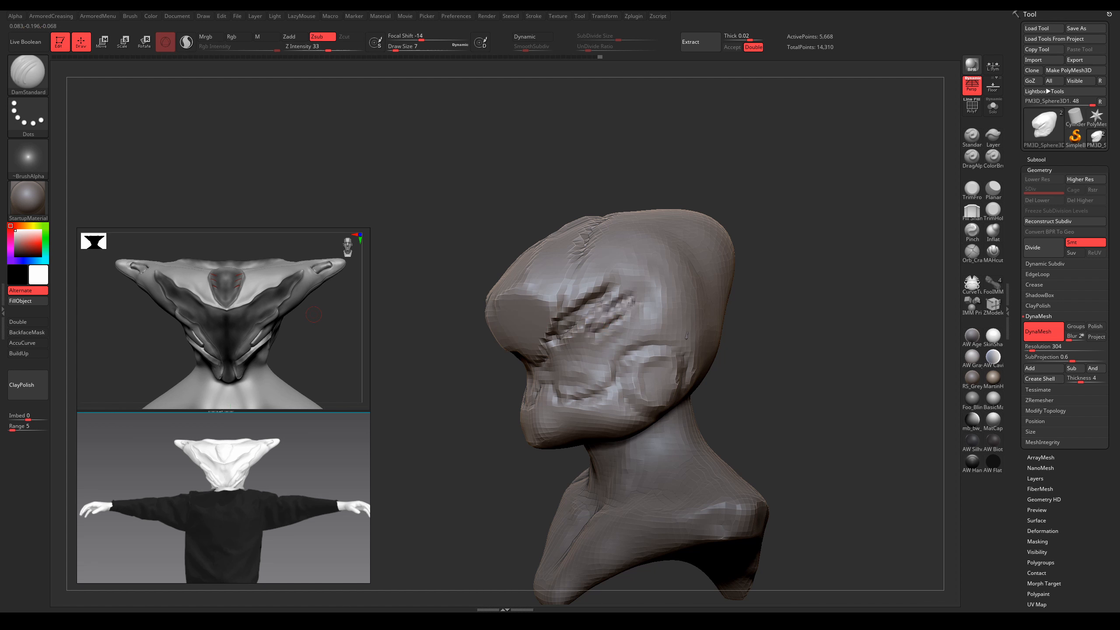
pyautogui.moveTo(614, 318)
pyautogui.mouseDown()
pyautogui.moveTo(653, 337)
pyautogui.moveTo(632, 350)
pyautogui.moveTo(623, 303)
pyautogui.mouseUp()
# Step: Switch to the Move brush and reshape the cheek and side of the jaw, reducing the draw size from 56 to 31
pyautogui.press('b')
pyautogui.press('m')
pyautogui.press('v')
pyautogui.press('s')
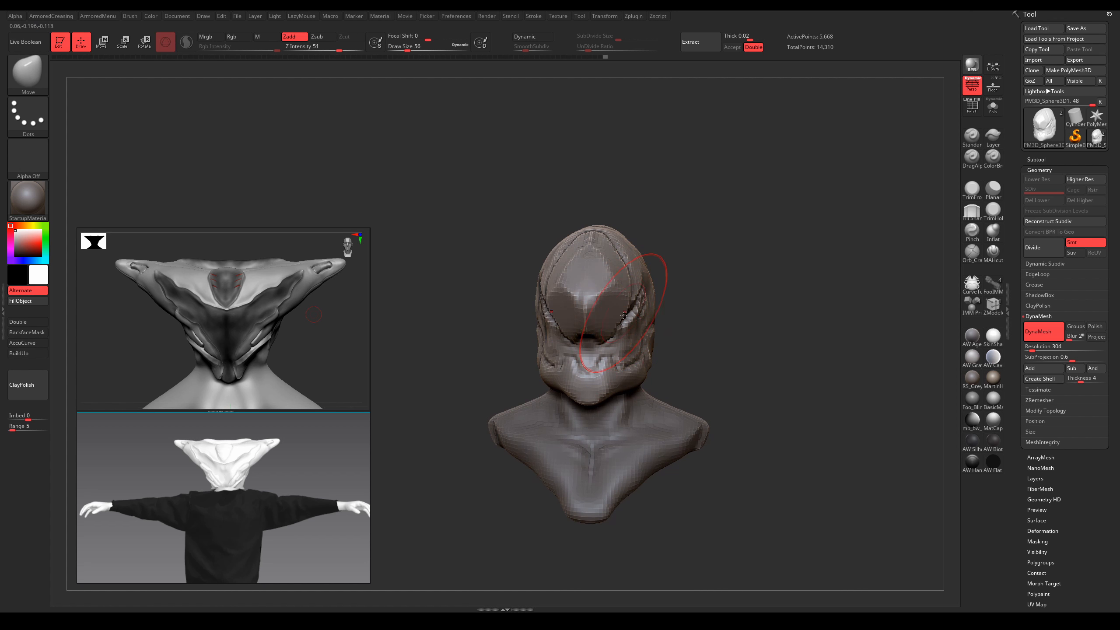
pyautogui.press('s')
pyautogui.moveTo(625, 350); pyautogui.dragTo(621, 350)
pyautogui.keyDown('ctrl'); pyautogui.moveTo(625, 349); pyautogui.dragTo(633, 366, button='right'); pyautogui.keyUp('ctrl')
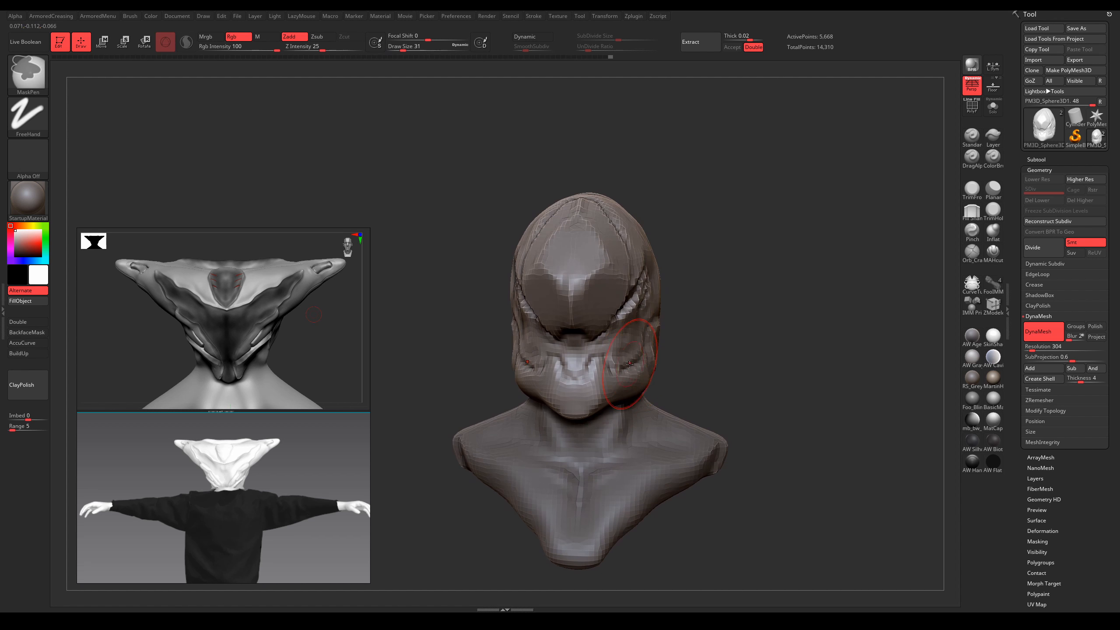
pyautogui.press('s')
pyautogui.moveTo(633, 367); pyautogui.dragTo(621, 388)
# Step: Refine the shape of the lower jaw and cheek with the Move brush at draw size 46
pyautogui.press('s')
pyautogui.moveTo(621, 369); pyautogui.dragTo(615, 385, button='right')
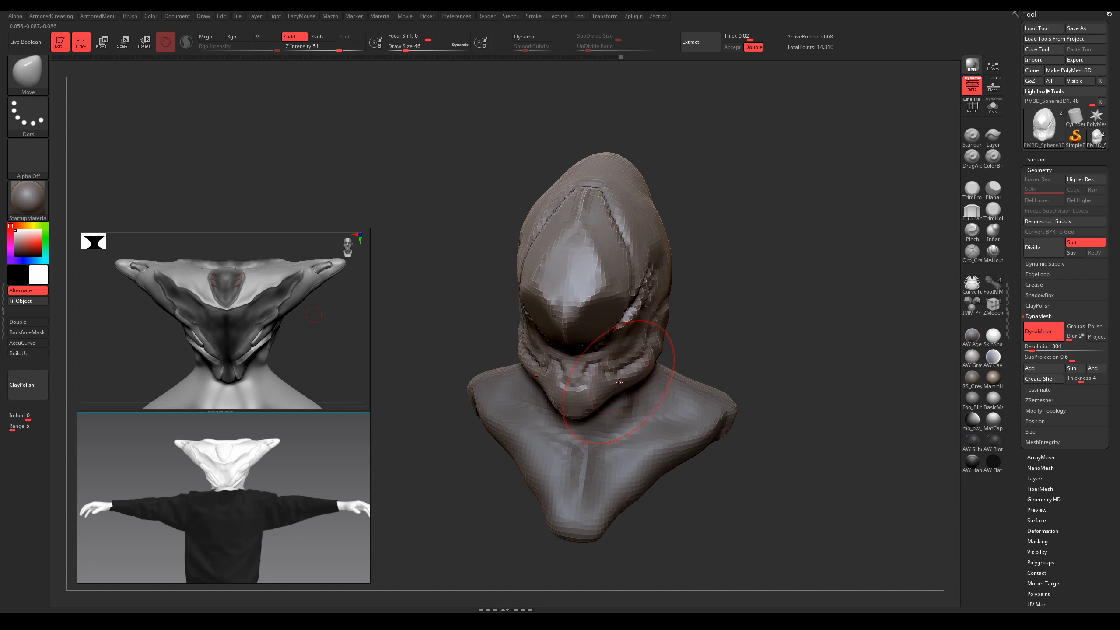
pyautogui.moveTo(642, 366); pyautogui.dragTo(654, 340, button='right')
pyautogui.press('s')
pyautogui.moveTo(654, 340); pyautogui.dragTo(650, 340)
pyautogui.moveTo(650, 335)
pyautogui.mouseDown(button='right')
pyautogui.moveTo(663, 293)
pyautogui.moveTo(606, 277)
pyautogui.mouseUp(button='right')
pyautogui.moveTo(679, 278)
pyautogui.mouseDown(button='right')
pyautogui.moveTo(648, 300)
pyautogui.moveTo(638, 264)
pyautogui.mouseUp(button='right')
# Step: Switch to DamStandard with draw size 25 for work on the side of the head
pyautogui.press('b')
pyautogui.press('d')
pyautogui.press('s')
pyautogui.press('s')
pyautogui.moveTo(637, 253); pyautogui.dragTo(636, 253)
pyautogui.moveTo(639, 260)
pyautogui.mouseDown(button='right')
pyautogui.moveTo(633, 336)
pyautogui.moveTo(671, 299)
pyautogui.moveTo(637, 297)
pyautogui.mouseUp(button='right')
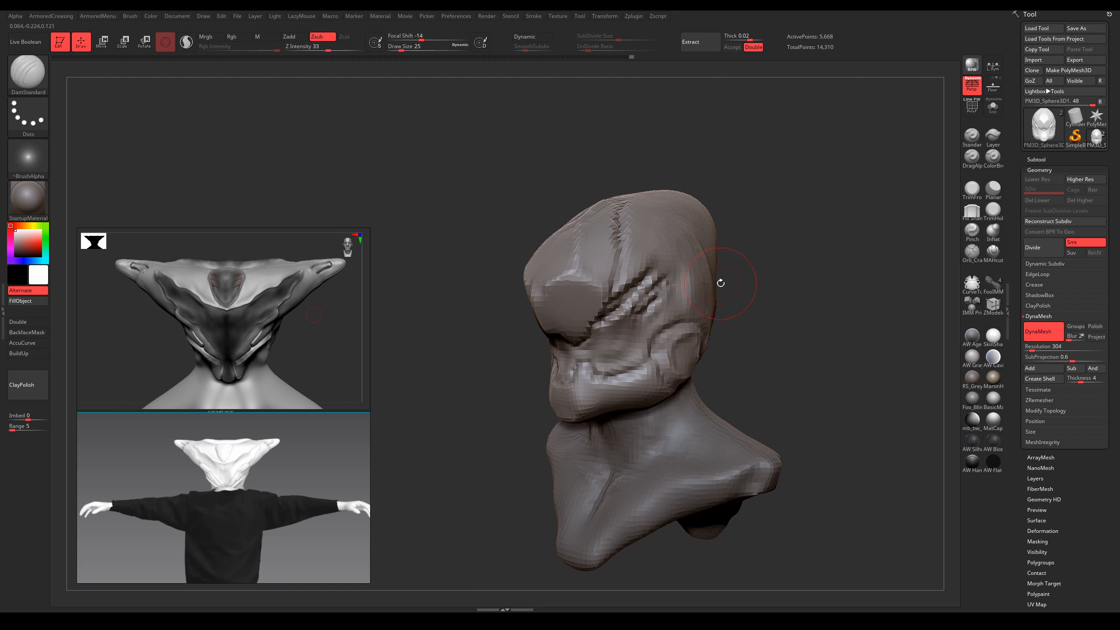
# Step: Subdivide the head once and delete its lower subdivision level
pyautogui.hotkey('ctrl', 'd')
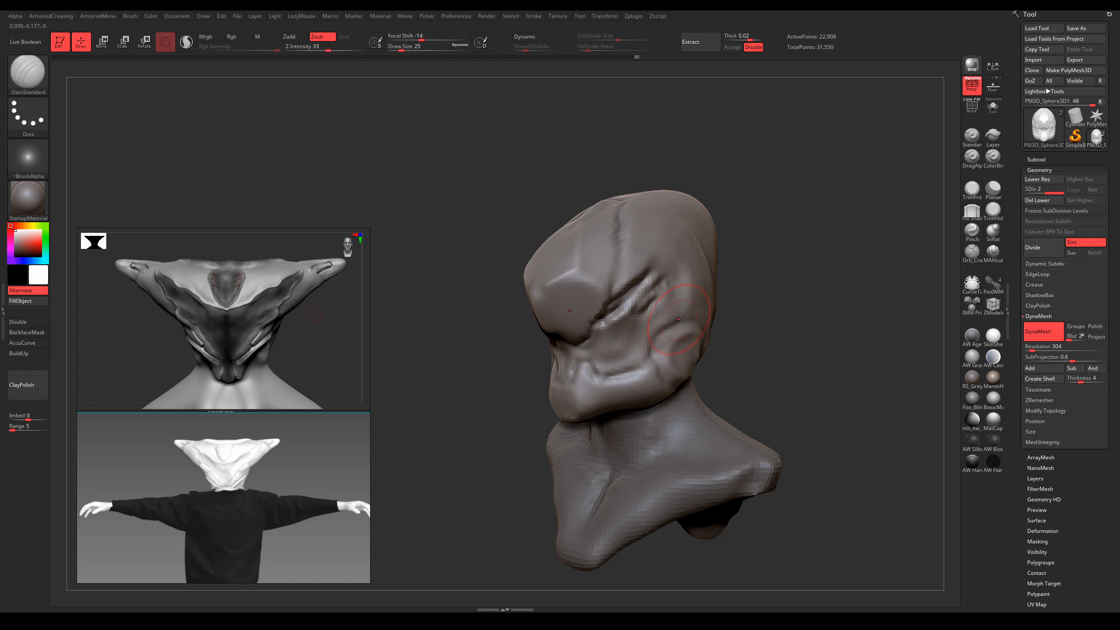
pyautogui.moveTo(679, 319)
pyautogui.mouseDown(button='right')
pyautogui.moveTo(650, 344)
pyautogui.moveTo(631, 324)
pyautogui.mouseUp(button='right')
pyautogui.press('s')
pyautogui.click(648, 344)
pyautogui.moveTo(631, 324)
pyautogui.mouseDown(button='right')
pyautogui.moveTo(659, 337)
pyautogui.moveTo(710, 320)
pyautogui.moveTo(717, 335)
pyautogui.mouseUp(button='right')
pyautogui.click(1037, 205)
# Step: Reshape the side and back of the head with the Move brush at draw size 35
pyautogui.moveTo(933, 329)
pyautogui.mouseDown(button='right')
pyautogui.moveTo(742, 306)
pyautogui.moveTo(620, 269)
pyautogui.mouseUp(button='right')
pyautogui.press('b')
pyautogui.press('m')
pyautogui.press('v')
pyautogui.press('s')
pyautogui.moveTo(686, 259); pyautogui.dragTo(689, 259)
pyautogui.moveTo(689, 260); pyautogui.dragTo(691, 262, button='right')
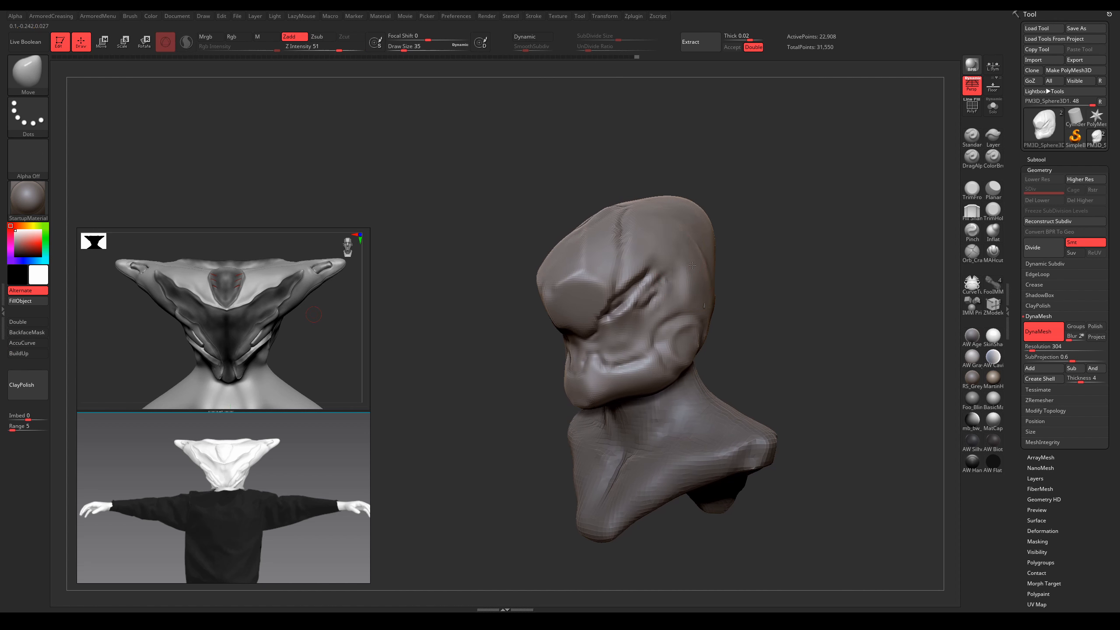
pyautogui.moveTo(709, 298); pyautogui.dragTo(740, 299, button='right')
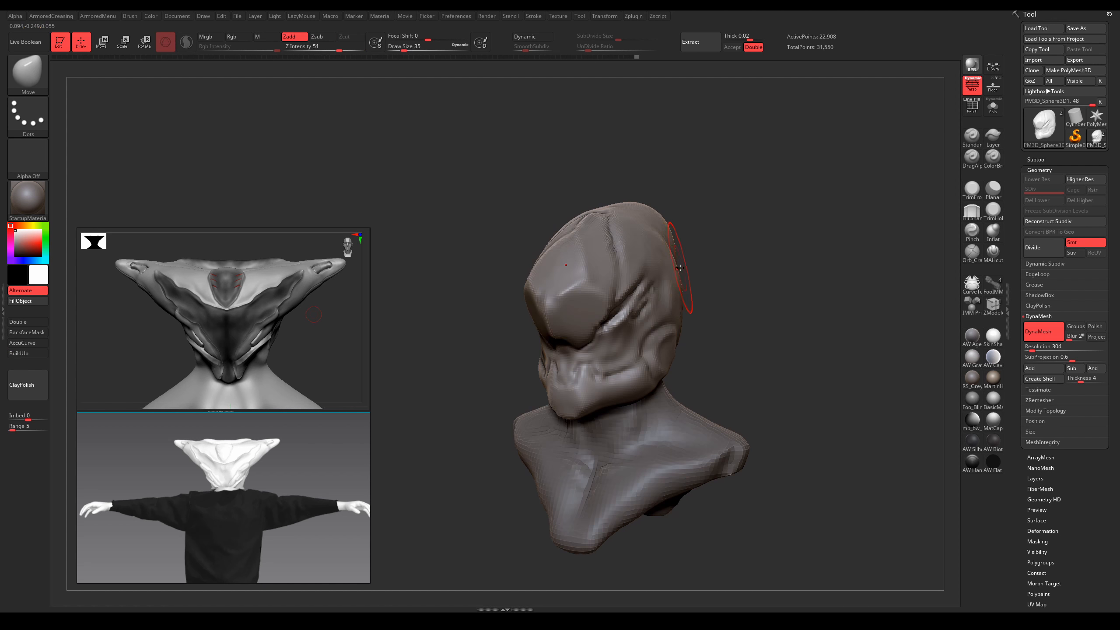
# Step: Refine the side and back contour of the head with the Move brush at draw size 51
pyautogui.press('s')
pyautogui.moveTo(690, 272); pyautogui.dragTo(694, 273)
pyautogui.keyDown('ctrl'); pyautogui.moveTo(694, 273); pyautogui.dragTo(675, 264, button='right'); pyautogui.keyUp('ctrl')
pyautogui.press('s')
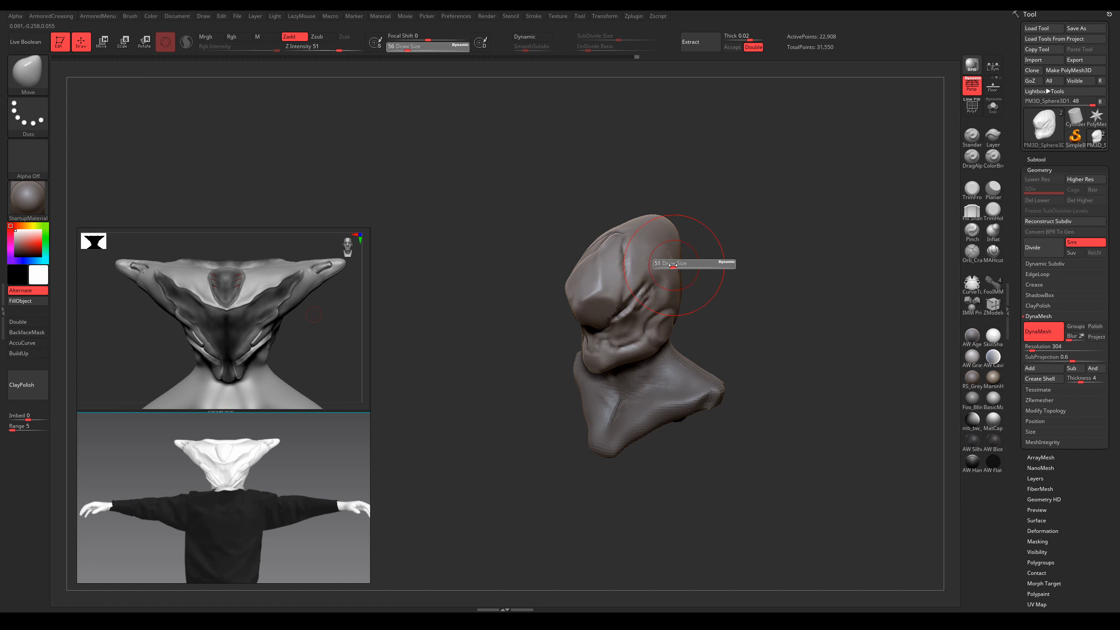
pyautogui.moveTo(674, 264); pyautogui.dragTo(672, 264)
pyautogui.moveTo(673, 264); pyautogui.dragTo(681, 274, button='right')
pyautogui.moveTo(681, 273)
pyautogui.keyDown('ctrl'); pyautogui.mouseDown(button='right')
pyautogui.moveTo(681, 290)
pyautogui.moveTo(677, 273)
pyautogui.mouseUp(button='right'); pyautogui.keyUp('ctrl')
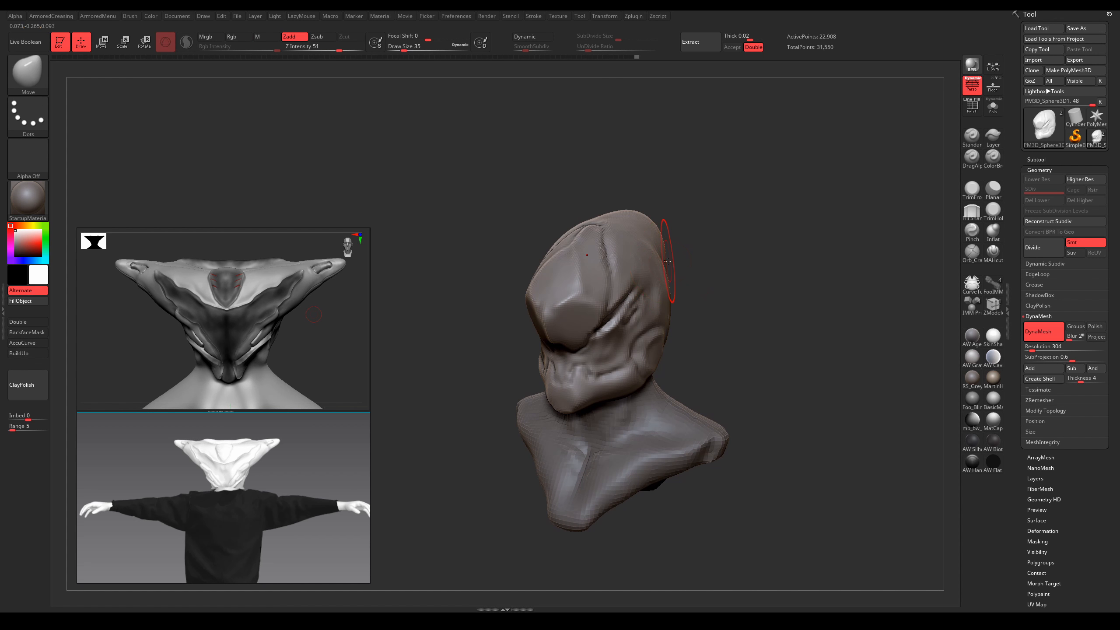
pyautogui.press('s')
pyautogui.moveTo(669, 272); pyautogui.dragTo(672, 271)
pyautogui.moveTo(686, 256); pyautogui.dragTo(662, 262, button='right')
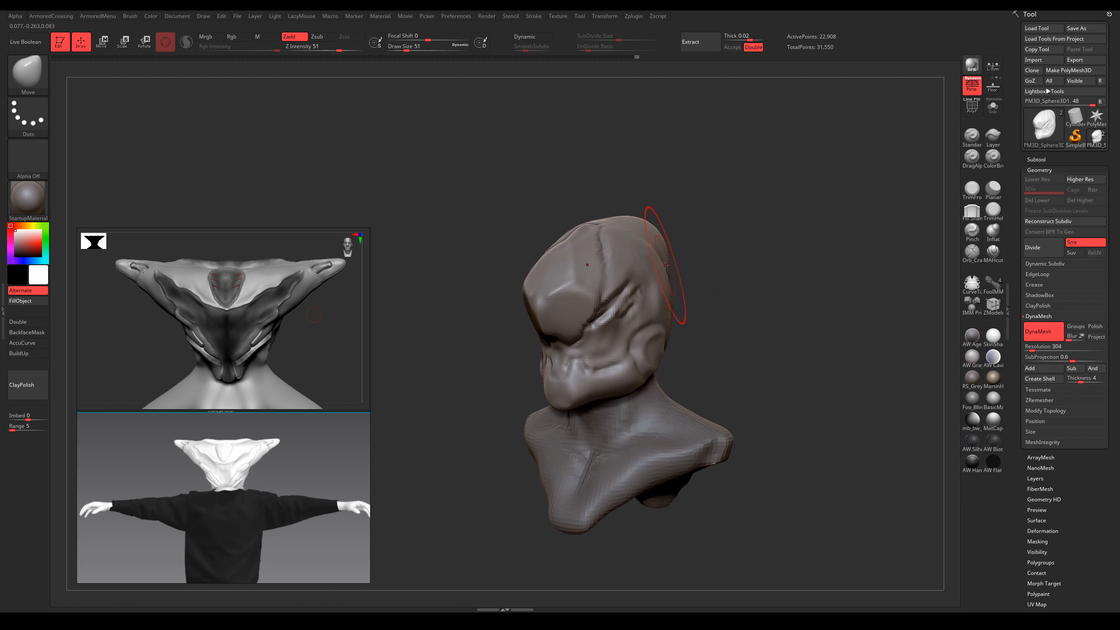
# Step: Pull a long tapering horn outward and upward from each side of the head with the SnakeHook brush at draw size 44
pyautogui.press('b')
pyautogui.press('s')
pyautogui.press('h')
pyautogui.press('s')
pyautogui.moveTo(663, 268)
pyautogui.mouseDown()
pyautogui.moveTo(703, 251)
pyautogui.moveTo(655, 268)
pyautogui.moveTo(677, 241)
pyautogui.moveTo(762, 213)
pyautogui.mouseUp()
pyautogui.press('s')
pyautogui.hotkey('ctrl', 'z')
pyautogui.hotkey('ctrl', 'z')
pyautogui.press('s')
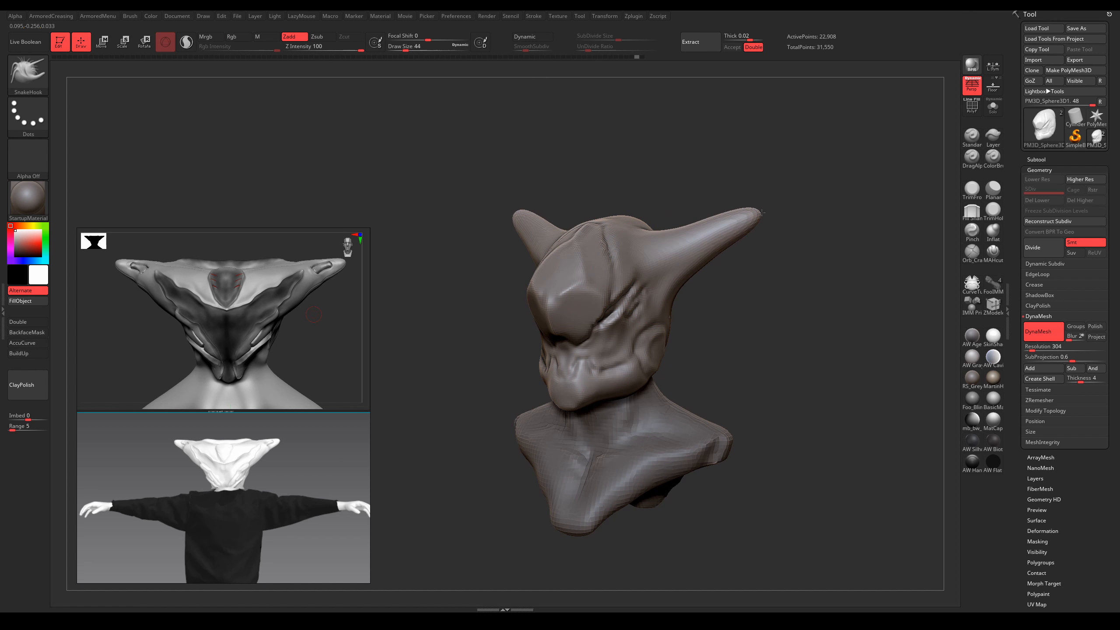
pyautogui.moveTo(722, 260)
pyautogui.keyDown('alt'); pyautogui.mouseDown()
pyautogui.moveTo(747, 254)
pyautogui.moveTo(708, 257)
pyautogui.moveTo(750, 226)
pyautogui.mouseUp(); pyautogui.keyUp('alt')
pyautogui.hotkey('ctrl', 'z')
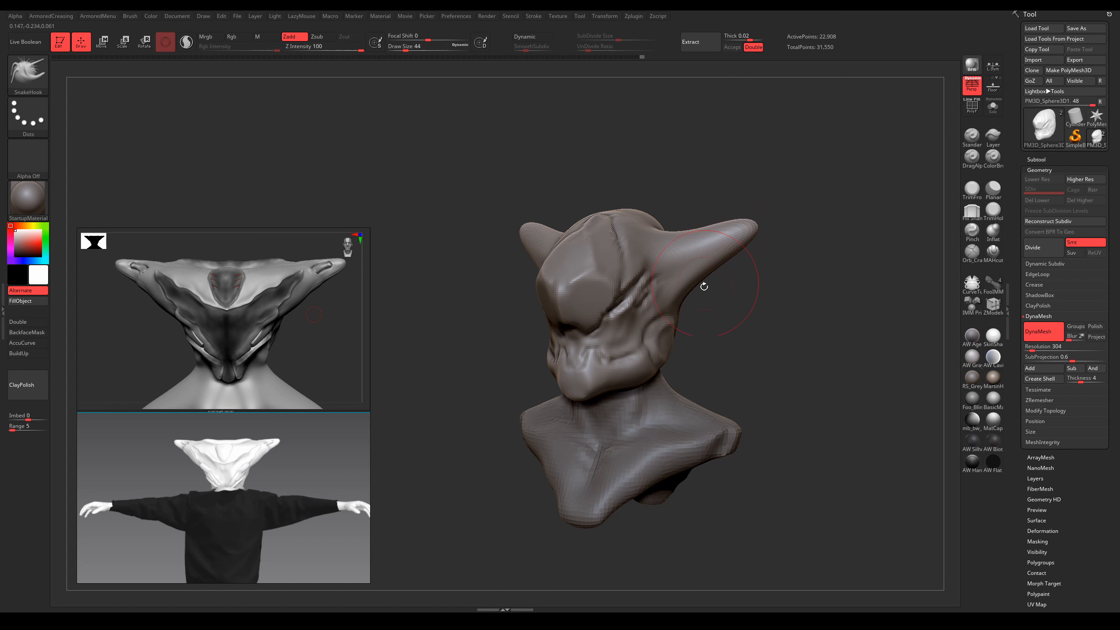
# Step: Reshape the chin and underside of the lower jaw with the Move brush at draw size 44
pyautogui.moveTo(702, 285); pyautogui.dragTo(672, 289)
pyautogui.press('b')
pyautogui.press('m')
pyautogui.press('v')
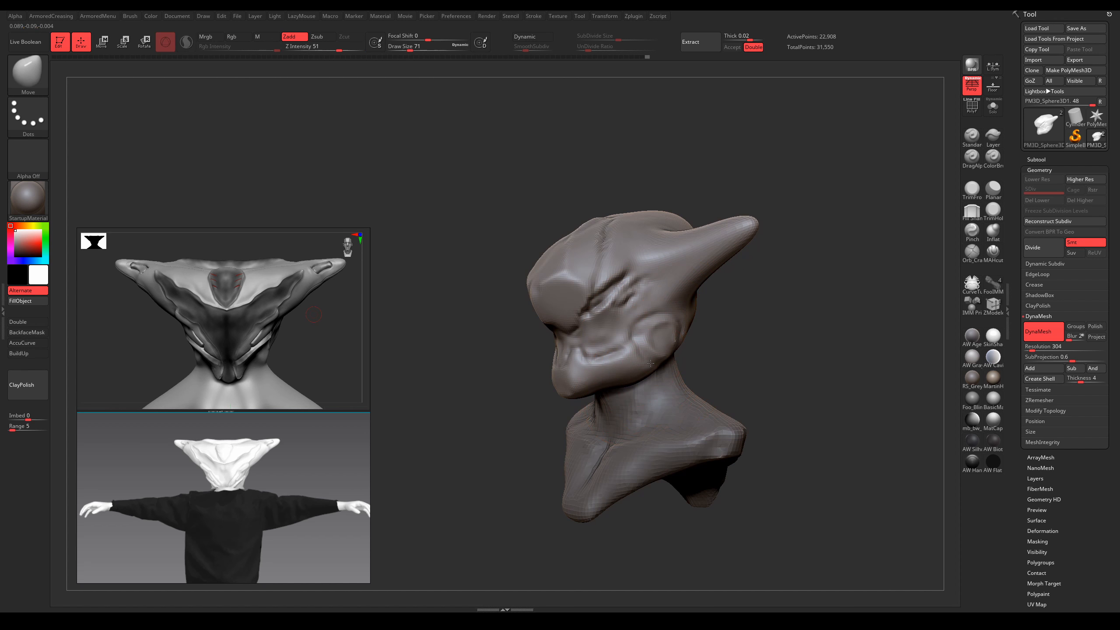
pyautogui.press('s')
pyautogui.moveTo(635, 376); pyautogui.dragTo(557, 401)
pyautogui.press('s')
pyautogui.moveTo(600, 383); pyautogui.dragTo(605, 374)
pyautogui.moveTo(716, 380); pyautogui.dragTo(736, 379)
# Step: Adjust the rear corner of the jaw beneath the ear area with the Move brush at draw size 35
pyautogui.press('s')
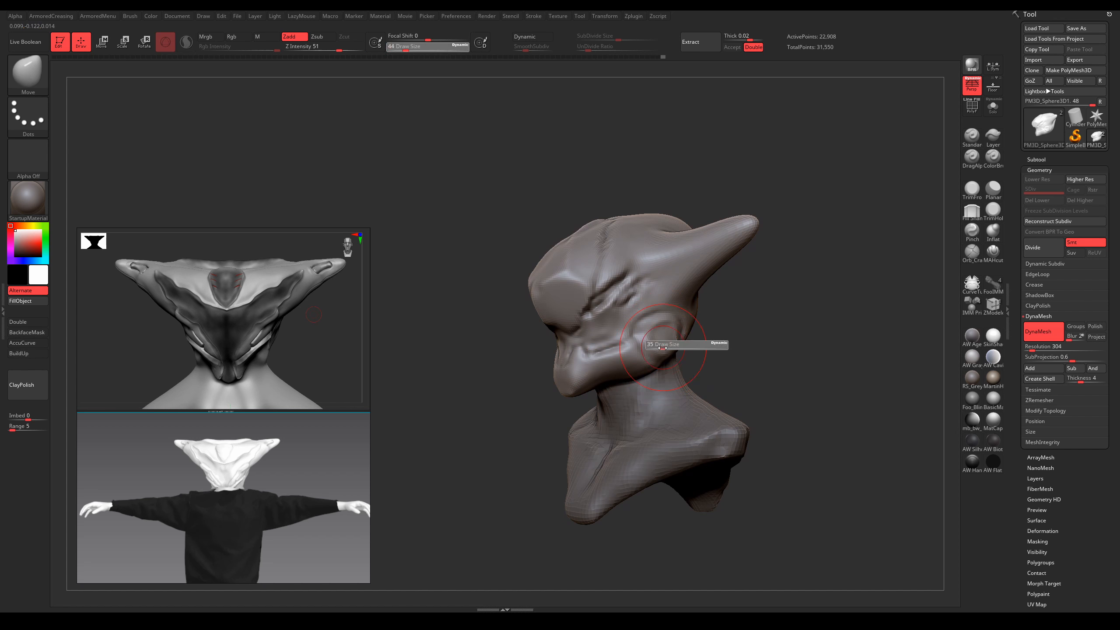
pyautogui.moveTo(665, 348); pyautogui.dragTo(629, 374)
pyautogui.moveTo(745, 353)
pyautogui.mouseDown()
pyautogui.moveTo(708, 348)
pyautogui.moveTo(745, 320)
pyautogui.moveTo(688, 309)
pyautogui.moveTo(670, 255)
pyautogui.moveTo(737, 272)
pyautogui.mouseUp()
pyautogui.press(']')
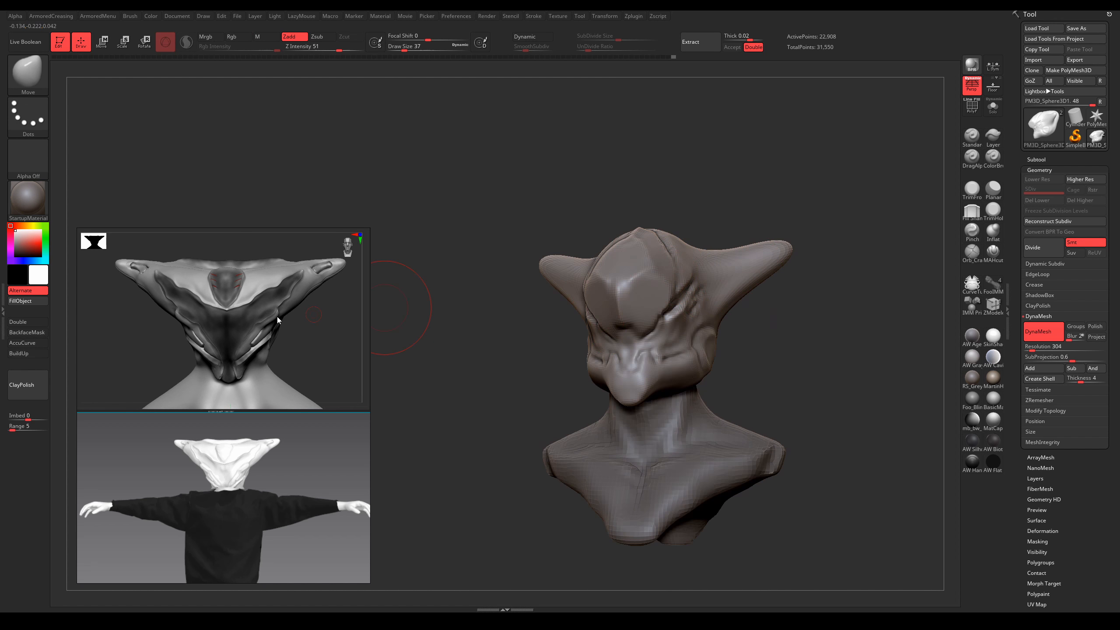
# Step: Refine the temple and the base of the horn with the Move brush at draw size 18
pyautogui.moveTo(539, 241); pyautogui.dragTo(507, 260, button='right')
pyautogui.moveTo(723, 300)
pyautogui.keyDown('ctrl'); pyautogui.mouseDown(button='right')
pyautogui.moveTo(735, 317)
pyautogui.moveTo(782, 276)
pyautogui.moveTo(705, 326)
pyautogui.mouseUp(button='right'); pyautogui.keyUp('ctrl')
pyautogui.press('s')
pyautogui.press('s')
pyautogui.moveTo(663, 327); pyautogui.dragTo(658, 327)
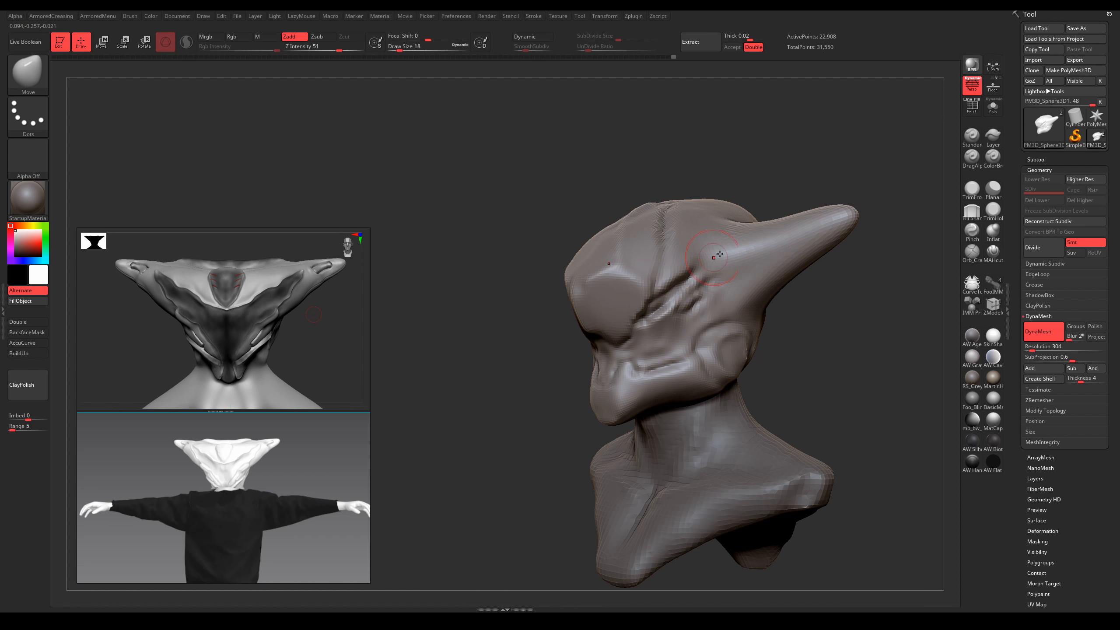
pyautogui.moveTo(744, 260)
pyautogui.mouseDown(button='right')
pyautogui.moveTo(767, 247)
pyautogui.moveTo(800, 271)
pyautogui.moveTo(770, 253)
pyautogui.mouseUp(button='right')
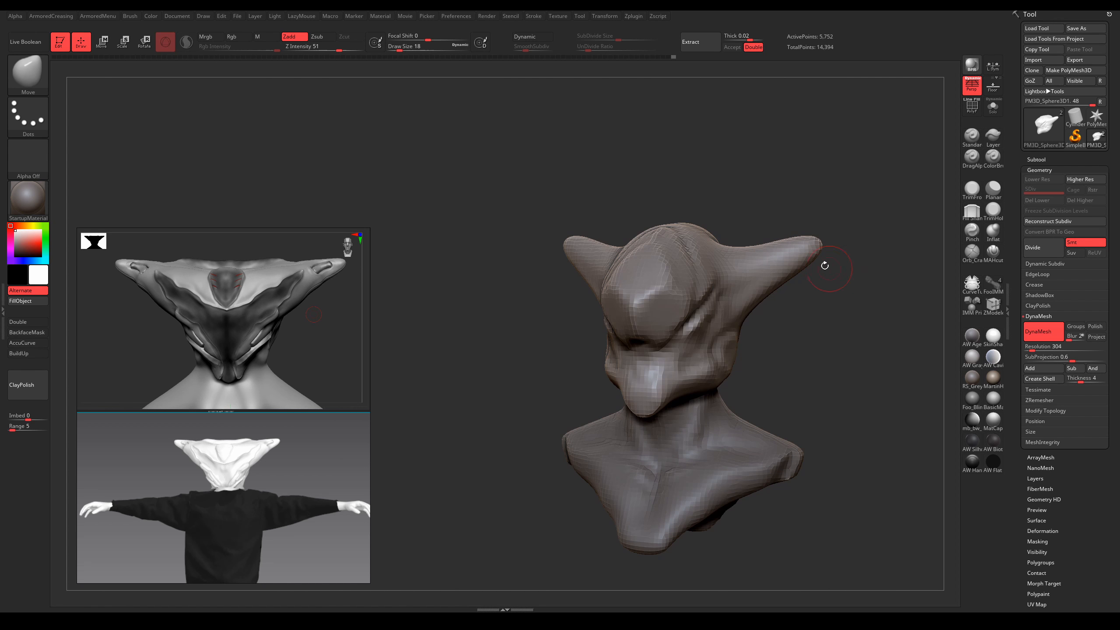
# Step: Set the DynaMesh resolution to 600 and remesh the head
pyautogui.click(1051, 347)
pyautogui.write('1344')
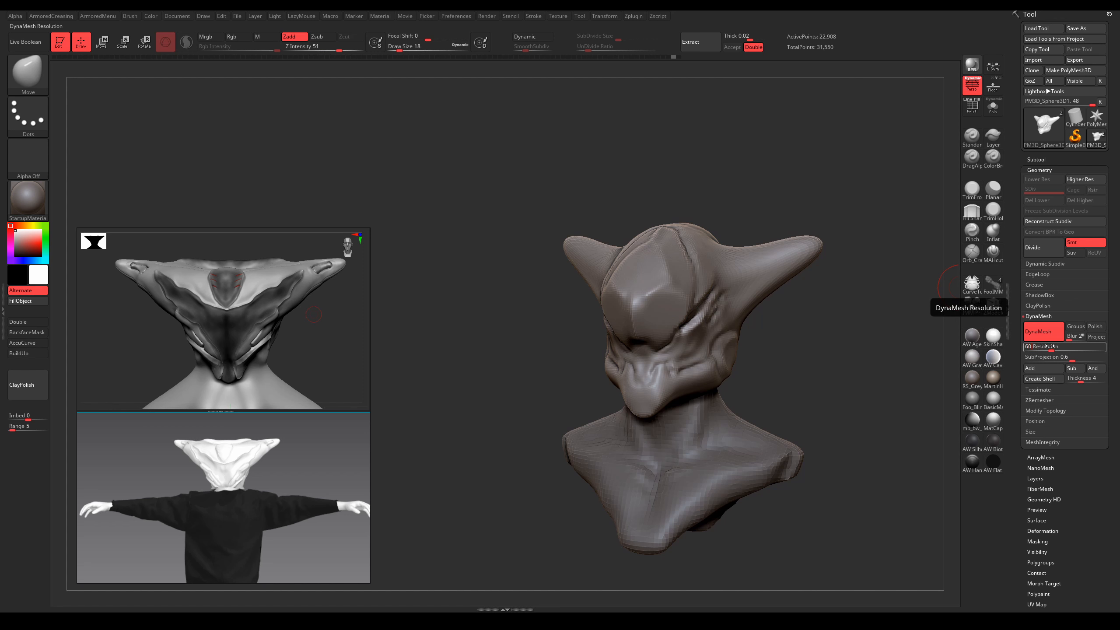
pyautogui.press('Return')
pyautogui.keyDown('ctrl'); pyautogui.moveTo(840, 352); pyautogui.dragTo(865, 304); pyautogui.keyUp('ctrl')
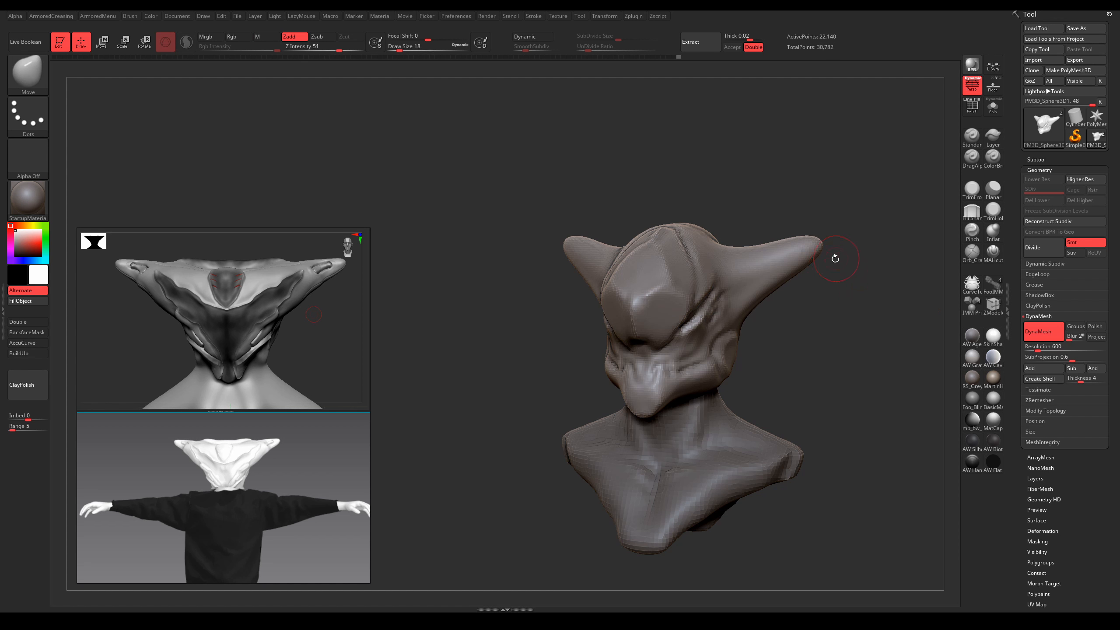
pyautogui.moveTo(835, 258)
pyautogui.mouseDown(button='right')
pyautogui.moveTo(759, 307)
pyautogui.moveTo(768, 283)
pyautogui.mouseUp(button='right')
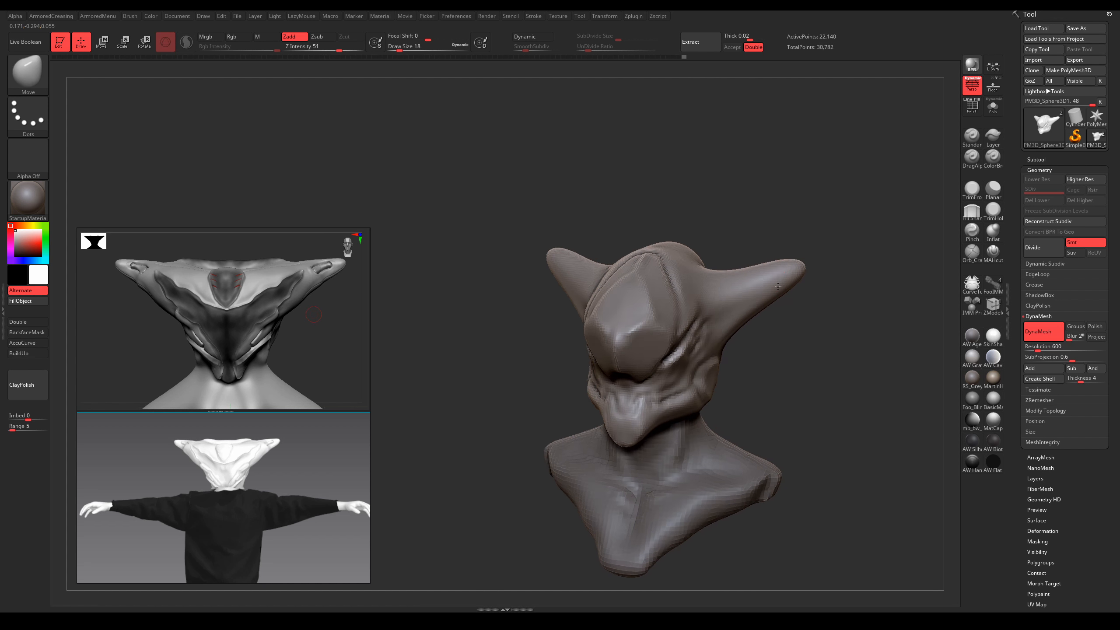
# Step: Carve a lengthwise crease along the horns with the DamStandard brush at draw size 17
pyautogui.press('b')
pyautogui.press('d')
pyautogui.press('s')
pyautogui.press('s')
pyautogui.moveTo(769, 286); pyautogui.dragTo(789, 283)
pyautogui.press('s')
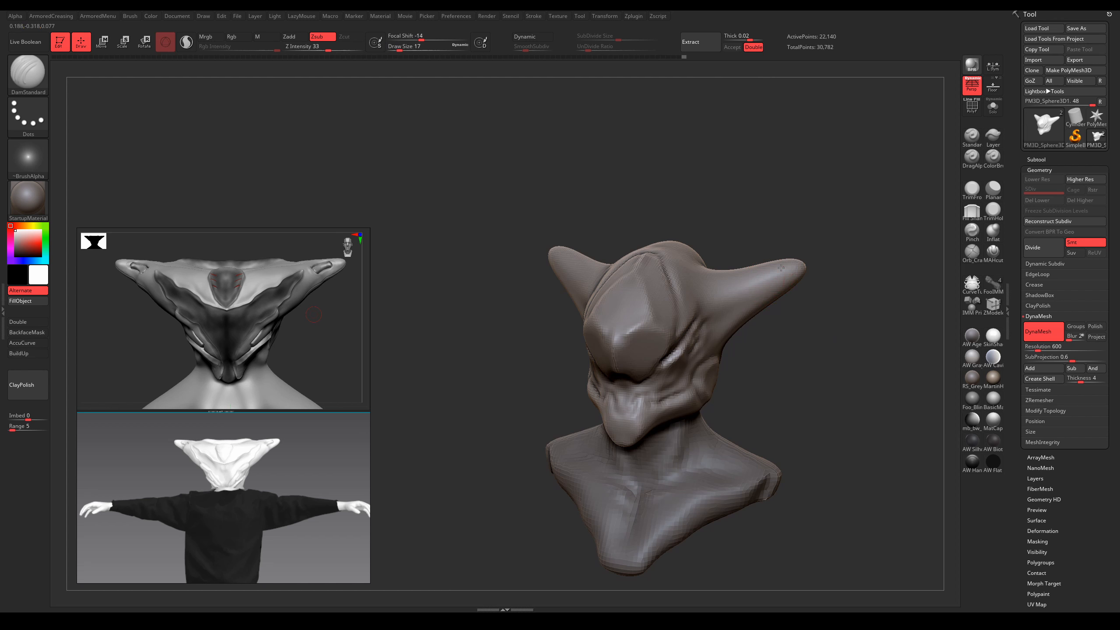
pyautogui.moveTo(730, 299); pyautogui.dragTo(761, 274, button='right')
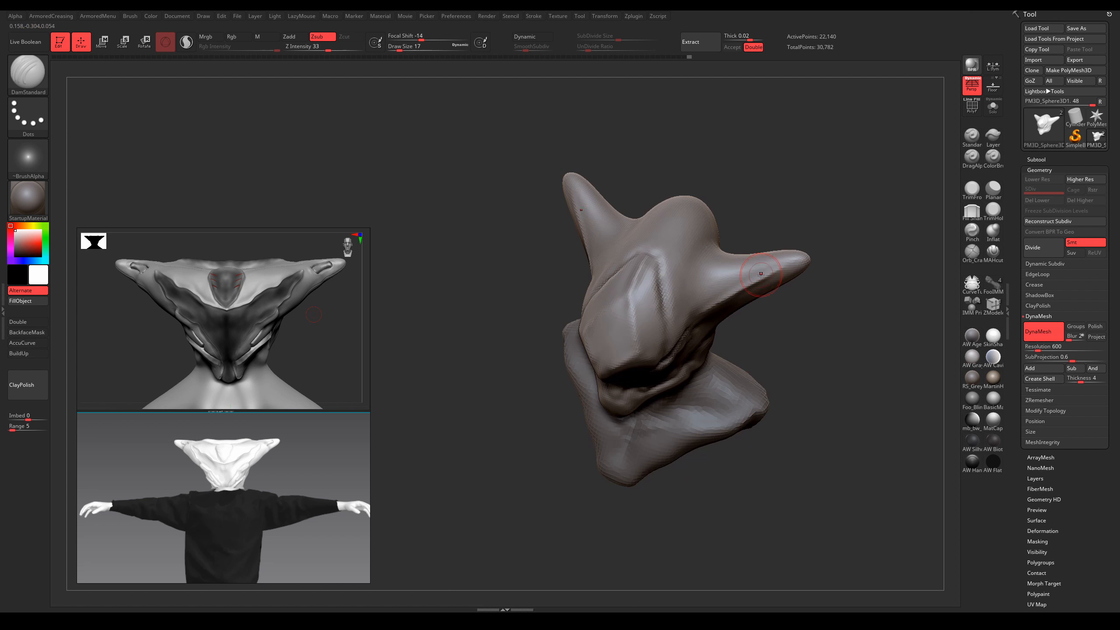
pyautogui.moveTo(703, 253)
pyautogui.mouseDown(button='right')
pyautogui.moveTo(692, 233)
pyautogui.moveTo(696, 282)
pyautogui.moveTo(758, 282)
pyautogui.moveTo(707, 304)
pyautogui.moveTo(680, 246)
pyautogui.mouseUp(button='right')
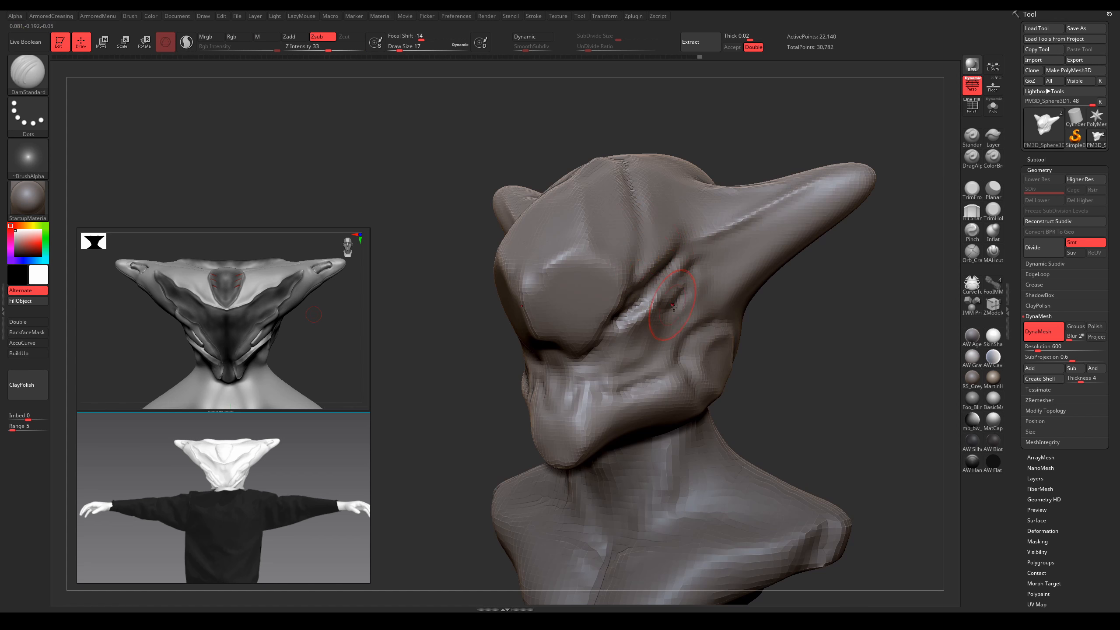
# Step: Deepen the mouth creases along the cheek with DamStandard at draw size 11
pyautogui.press('s')
pyautogui.moveTo(673, 307)
pyautogui.mouseDown(button='right')
pyautogui.moveTo(642, 360)
pyautogui.moveTo(612, 349)
pyautogui.mouseUp(button='right')
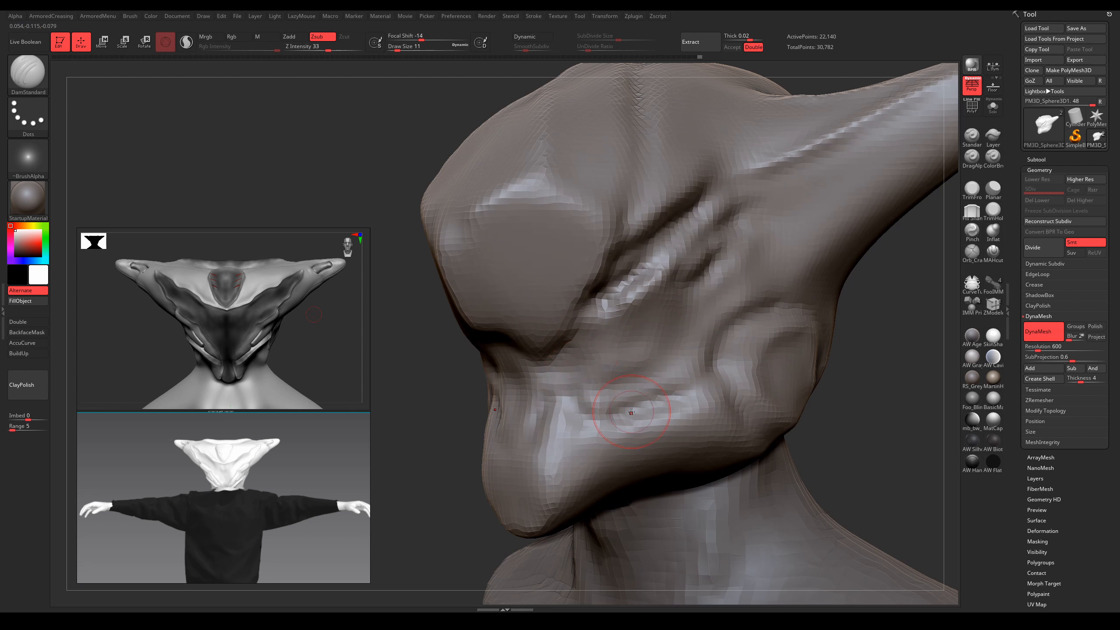
pyautogui.keyDown('alt'); pyautogui.moveTo(592, 330); pyautogui.dragTo(621, 366, button='right'); pyautogui.keyUp('alt')
pyautogui.press('s')
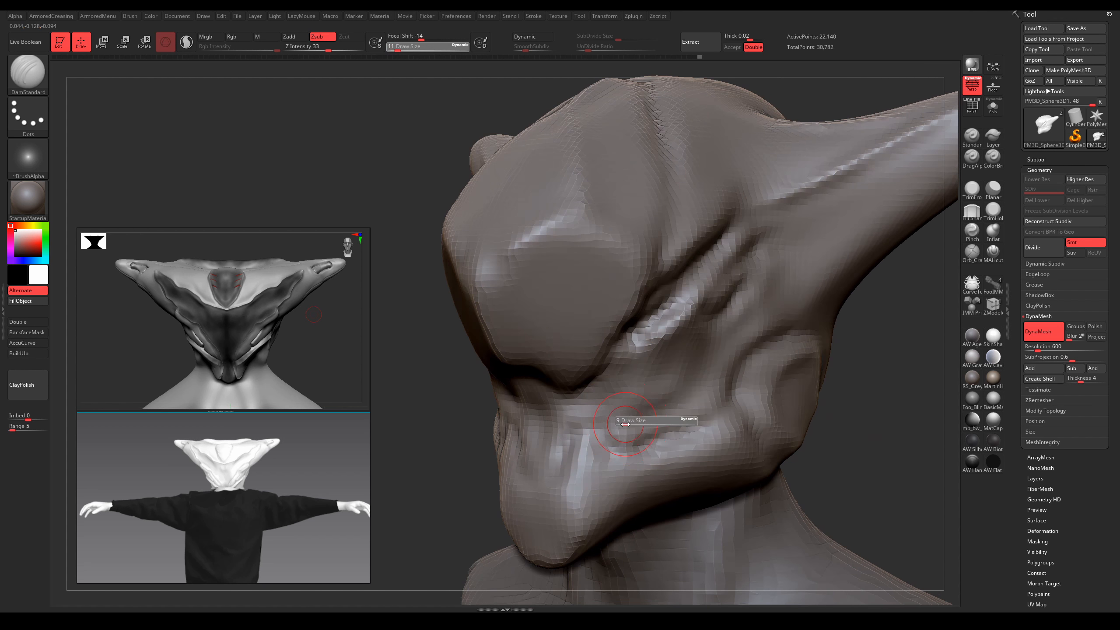
pyautogui.click(624, 425)
# Step: Carve small V-shaped grooves into the front centre of the mouth with DamStandard at draw sizes 6 and 4
pyautogui.moveTo(536, 441)
pyautogui.mouseDown(button='right')
pyautogui.moveTo(570, 462)
pyautogui.moveTo(602, 459)
pyautogui.mouseUp(button='right')
pyautogui.press('s')
pyautogui.click(567, 445)
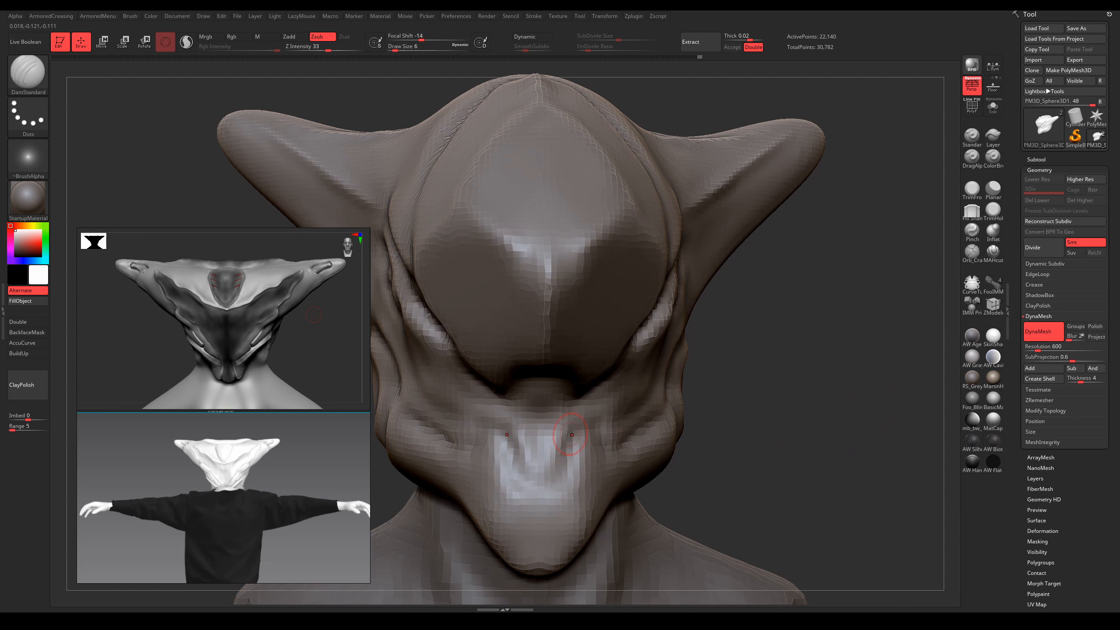
pyautogui.press('s')
pyautogui.click(537, 434)
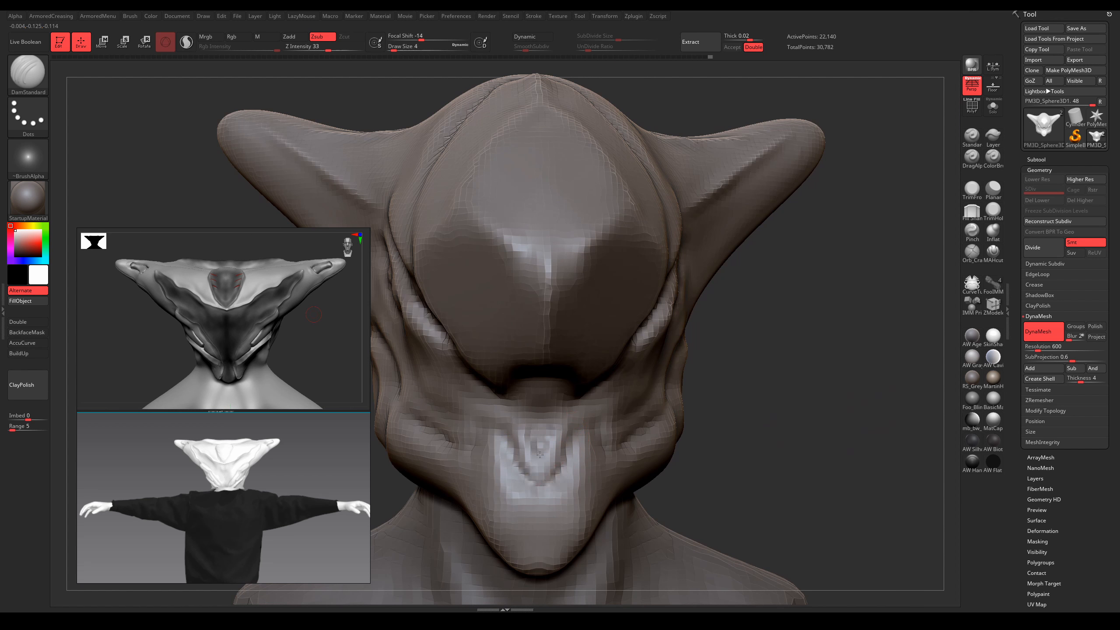
# Step: Carve the crease at the side of the mouth with DamStandard at draw size 7
pyautogui.moveTo(579, 422); pyautogui.dragTo(504, 422, button='right')
pyautogui.press('s')
pyautogui.click(620, 422)
pyautogui.press('s')
pyautogui.click(603, 434)
pyautogui.press('[')
pyautogui.press('[')
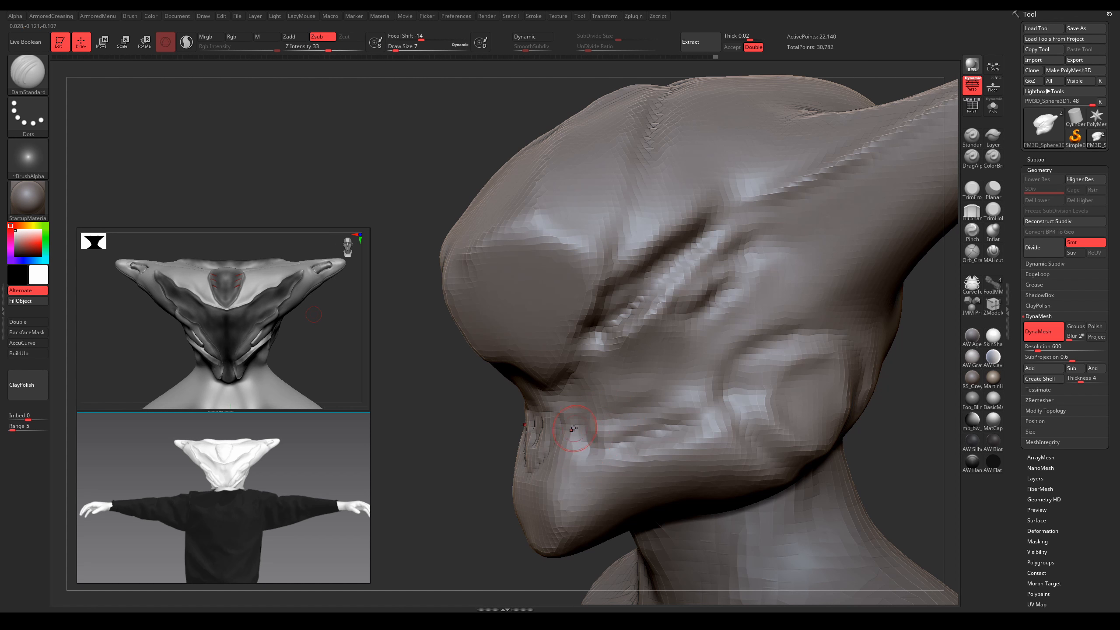
# Step: Carve a broader cheek fold just above the mouth line with DamStandard at draw size 13
pyautogui.press(']')
pyautogui.press(']')
pyautogui.press(']')
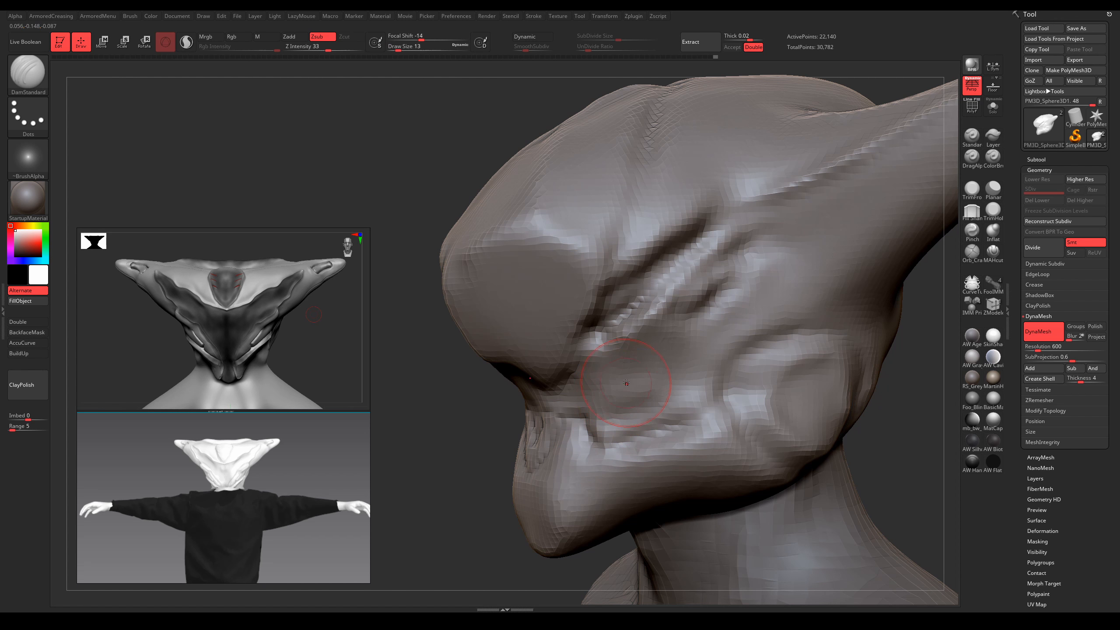
pyautogui.moveTo(646, 375); pyautogui.dragTo(719, 388)
pyautogui.press('s')
pyautogui.moveTo(604, 414); pyautogui.dragTo(602, 413)
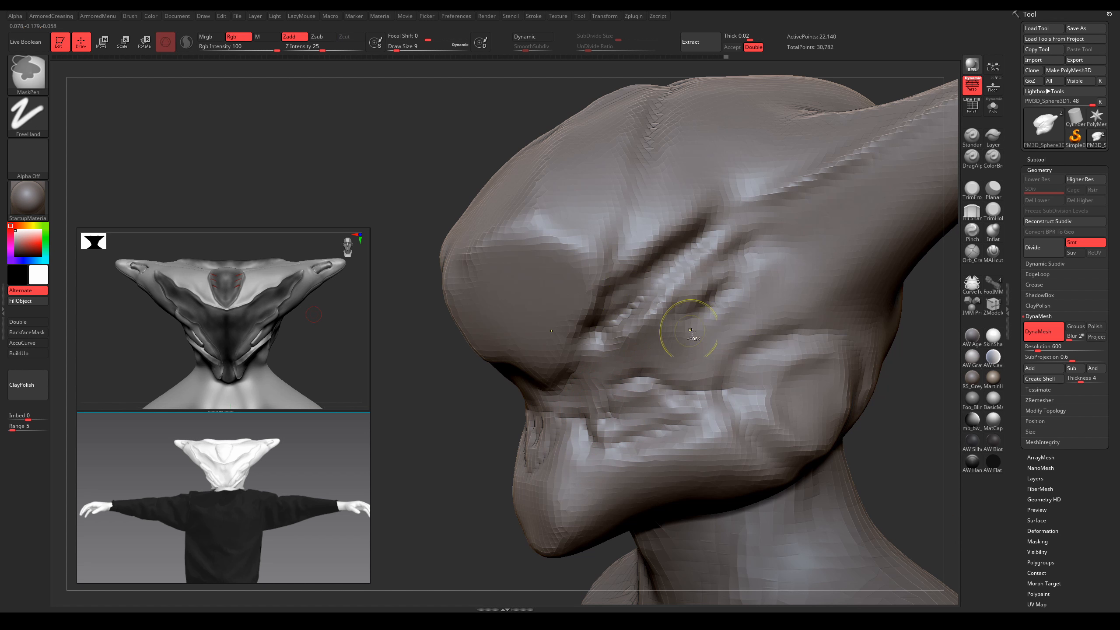
# Step: Carve extra creases from the temple toward the base of the horn with DamStandard at draw size 16
pyautogui.moveTo(692, 338)
pyautogui.keyDown('ctrl'); pyautogui.mouseDown(button='right')
pyautogui.moveTo(707, 350)
pyautogui.moveTo(672, 349)
pyautogui.moveTo(692, 355)
pyautogui.moveTo(688, 366)
pyautogui.mouseUp(button='right'); pyautogui.keyUp('ctrl')
pyautogui.moveTo(586, 401); pyautogui.dragTo(586, 328, button='right')
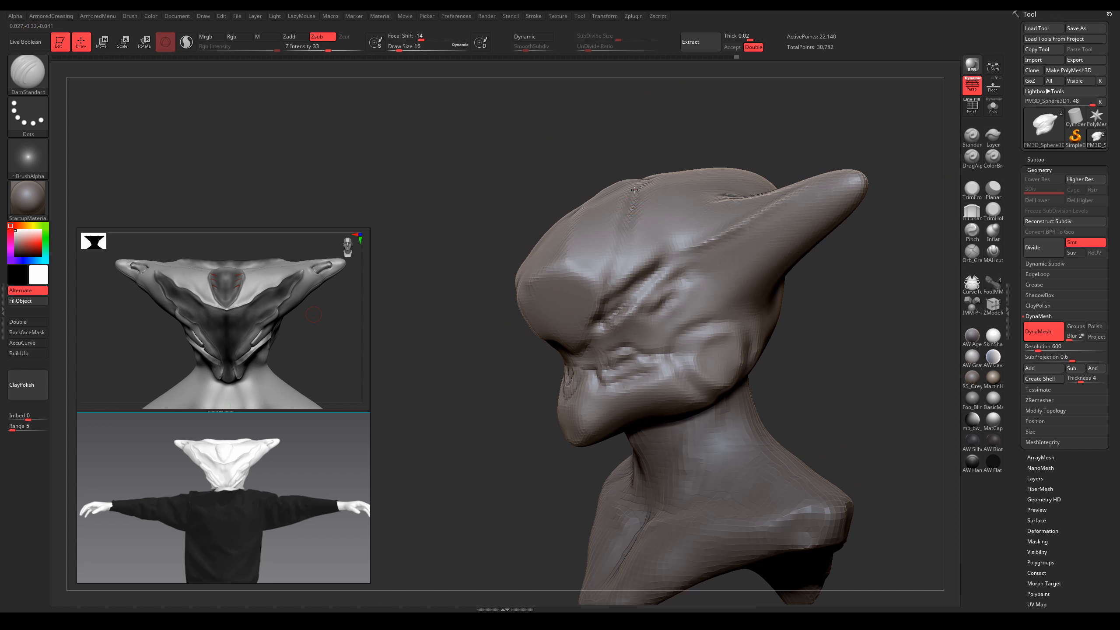
pyautogui.moveTo(616, 264)
pyautogui.mouseDown()
pyautogui.moveTo(614, 326)
pyautogui.moveTo(619, 267)
pyautogui.moveTo(700, 238)
pyautogui.mouseUp()
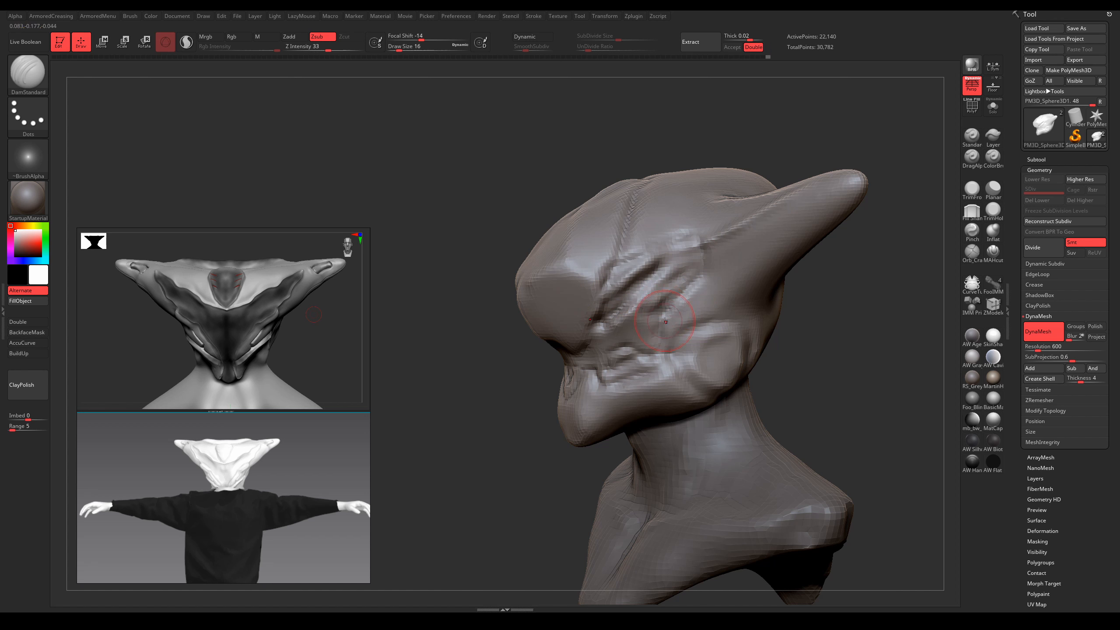
pyautogui.moveTo(658, 334)
pyautogui.keyDown('ctrl'); pyautogui.mouseDown(button='right')
pyautogui.moveTo(645, 320)
pyautogui.moveTo(679, 327)
pyautogui.moveTo(688, 348)
pyautogui.moveTo(680, 323)
pyautogui.mouseUp(button='right'); pyautogui.keyUp('ctrl')
# Step: Reshape the side of the head below the horn with the Move brush at draw size 44
pyautogui.press('b')
pyautogui.press('m')
pyautogui.press('v')
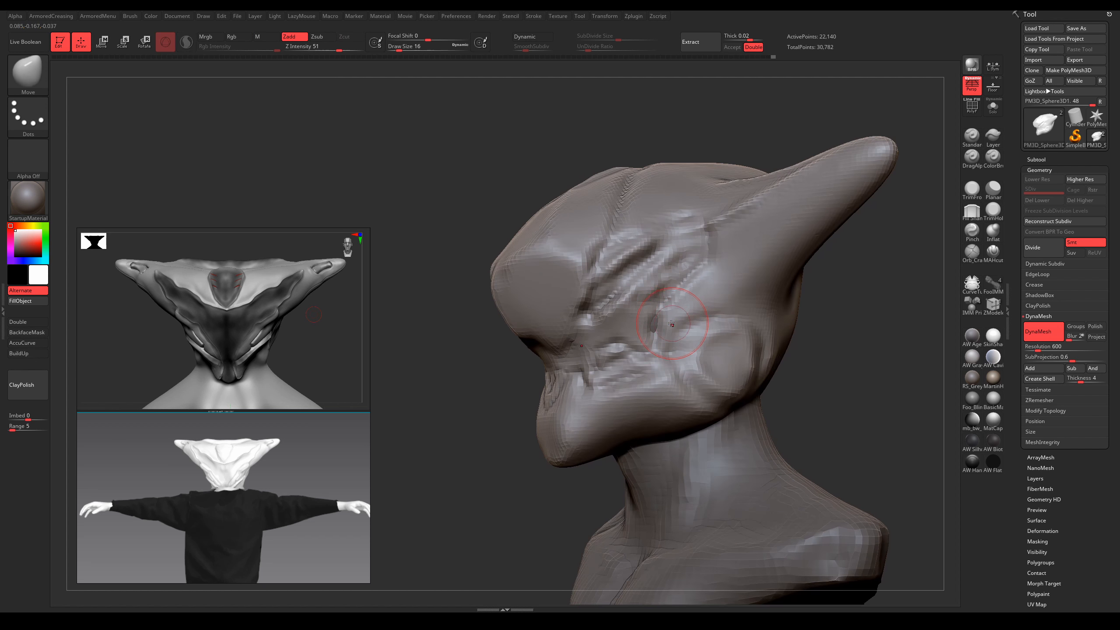
pyautogui.press('s')
pyautogui.moveTo(669, 324); pyautogui.dragTo(676, 323)
pyautogui.moveTo(675, 323)
pyautogui.mouseDown(button='right')
pyautogui.moveTo(697, 326)
pyautogui.moveTo(675, 342)
pyautogui.mouseUp(button='right')
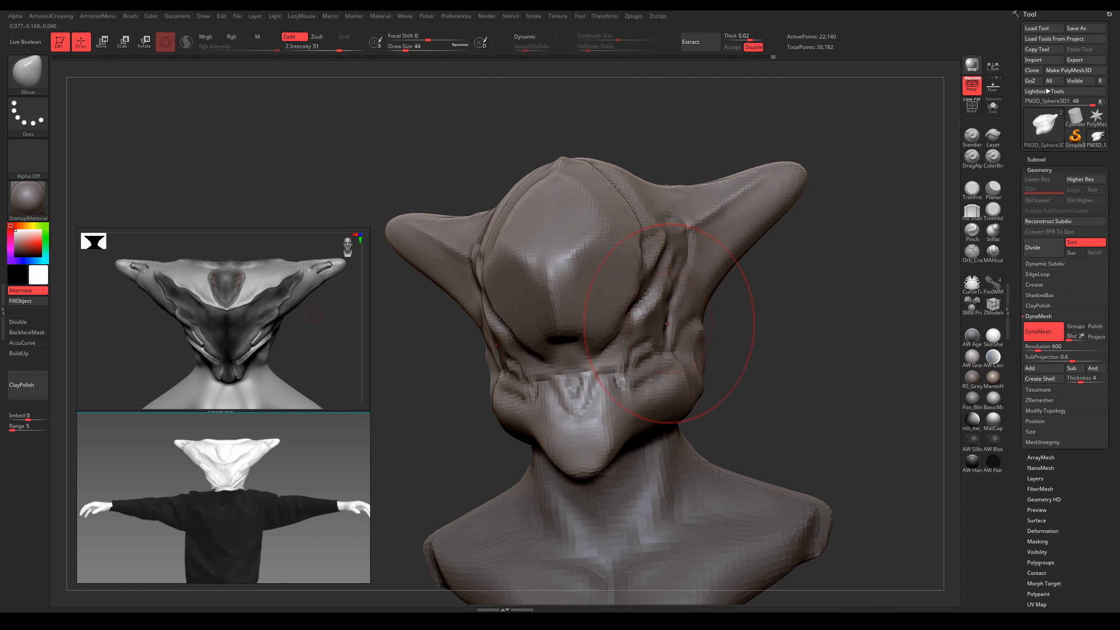
pyautogui.moveTo(675, 277); pyautogui.dragTo(694, 257)
# Step: Reshape the horn tips into blunter, bulging ends with the Move brush at draw size 16
pyautogui.moveTo(710, 271)
pyautogui.keyDown('ctrl'); pyautogui.mouseDown(button='right')
pyautogui.moveTo(732, 244)
pyautogui.moveTo(717, 296)
pyautogui.mouseUp(button='right'); pyautogui.keyUp('ctrl')
pyautogui.moveTo(716, 296)
pyautogui.keyDown('ctrl'); pyautogui.mouseDown(button='right')
pyautogui.moveTo(757, 267)
pyautogui.moveTo(727, 273)
pyautogui.moveTo(749, 252)
pyautogui.moveTo(710, 243)
pyautogui.moveTo(715, 268)
pyautogui.moveTo(732, 240)
pyautogui.mouseUp(button='right'); pyautogui.keyUp('ctrl')
pyautogui.press('s')
pyautogui.press('s')
pyautogui.moveTo(732, 240); pyautogui.dragTo(734, 240)
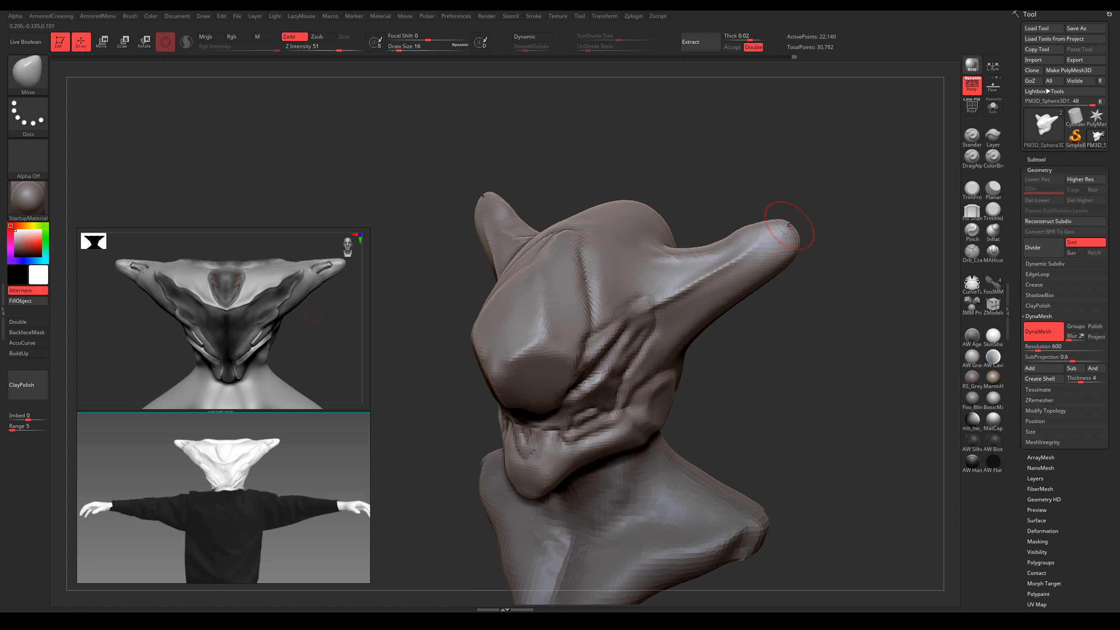
pyautogui.moveTo(767, 243); pyautogui.dragTo(753, 242, button='right')
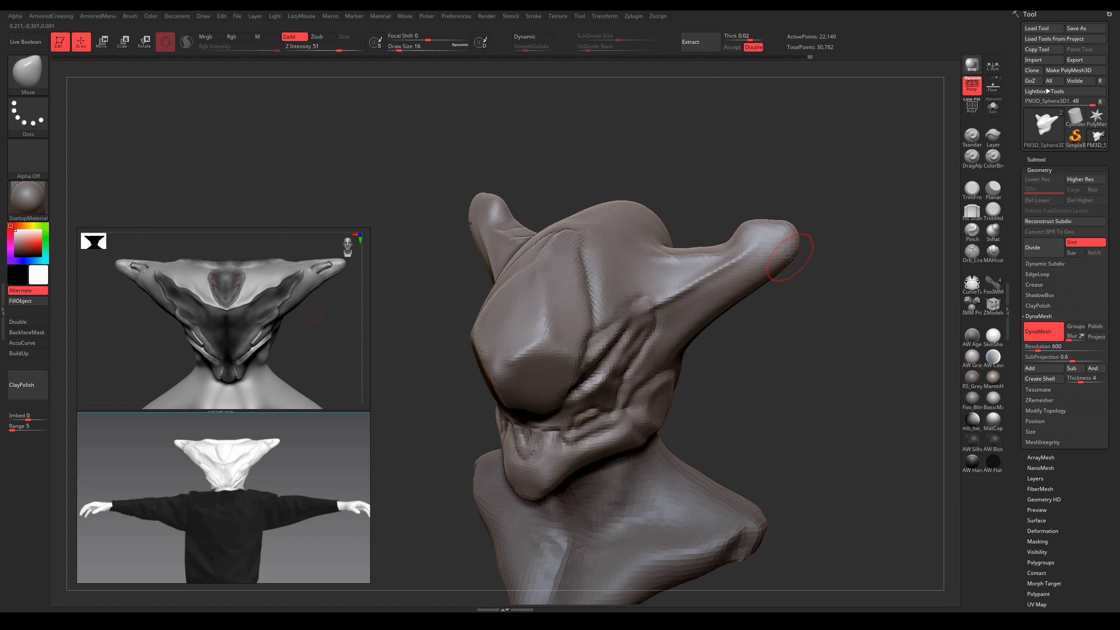
# Step: Switch to DamStandard at draw size 11 and detail the horn tips
pyautogui.moveTo(785, 268)
pyautogui.mouseDown(button='right')
pyautogui.moveTo(763, 250)
pyautogui.moveTo(779, 218)
pyautogui.moveTo(791, 227)
pyautogui.mouseUp(button='right')
pyautogui.press('b')
pyautogui.press('d')
pyautogui.press('s')
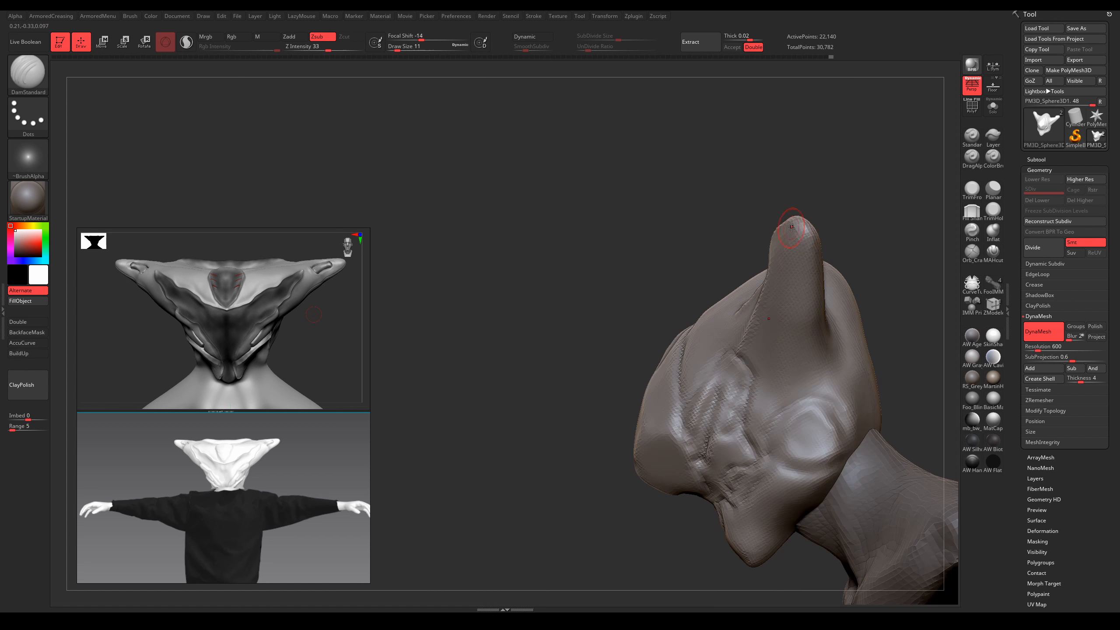
pyautogui.moveTo(798, 272)
pyautogui.mouseDown(button='right')
pyautogui.moveTo(823, 280)
pyautogui.moveTo(747, 215)
pyautogui.mouseUp(button='right')
# Step: Deepen the hollow beneath and behind the horn with DamStandard at draw size 35
pyautogui.press('s')
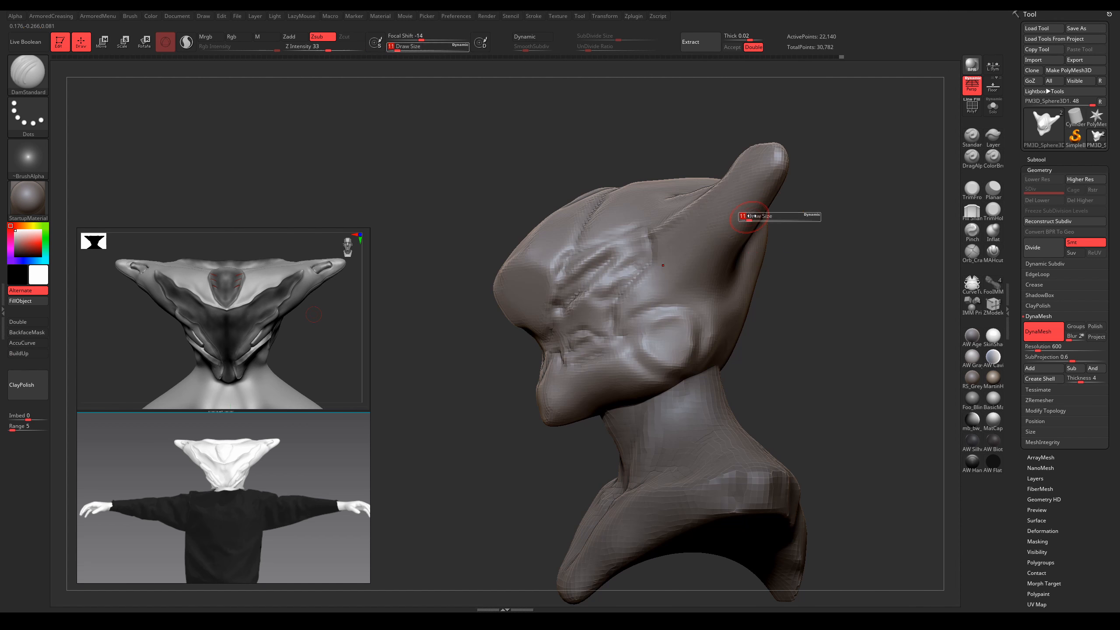
pyautogui.moveTo(747, 215); pyautogui.dragTo(754, 216)
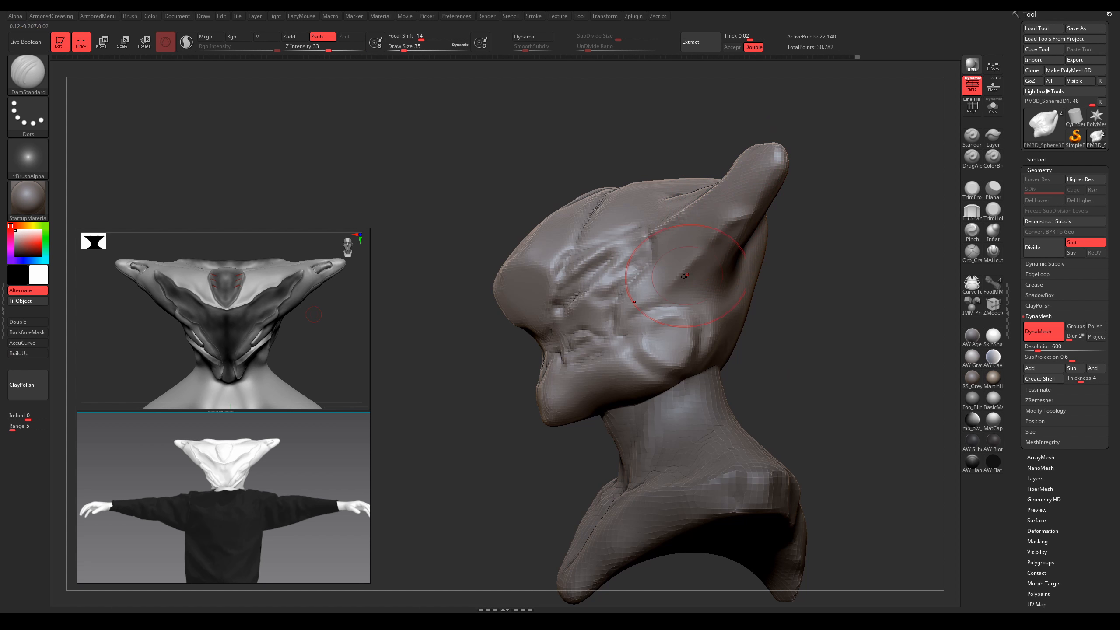
pyautogui.moveTo(684, 275)
pyautogui.mouseDown(button='right')
pyautogui.moveTo(661, 293)
pyautogui.moveTo(679, 322)
pyautogui.moveTo(734, 321)
pyautogui.moveTo(675, 319)
pyautogui.moveTo(735, 309)
pyautogui.moveTo(745, 292)
pyautogui.moveTo(759, 323)
pyautogui.moveTo(707, 330)
pyautogui.moveTo(699, 315)
pyautogui.mouseUp(button='right')
pyautogui.press('s')
pyautogui.moveTo(699, 315); pyautogui.dragTo(696, 315)
# Step: Subdivide the head mesh once and try H-shaped DamStandard grooves on the back of the head at draw size 12
pyautogui.keyDown('alt'); pyautogui.moveTo(697, 347); pyautogui.dragTo(690, 331, button='right'); pyautogui.keyUp('alt')
pyautogui.press('s')
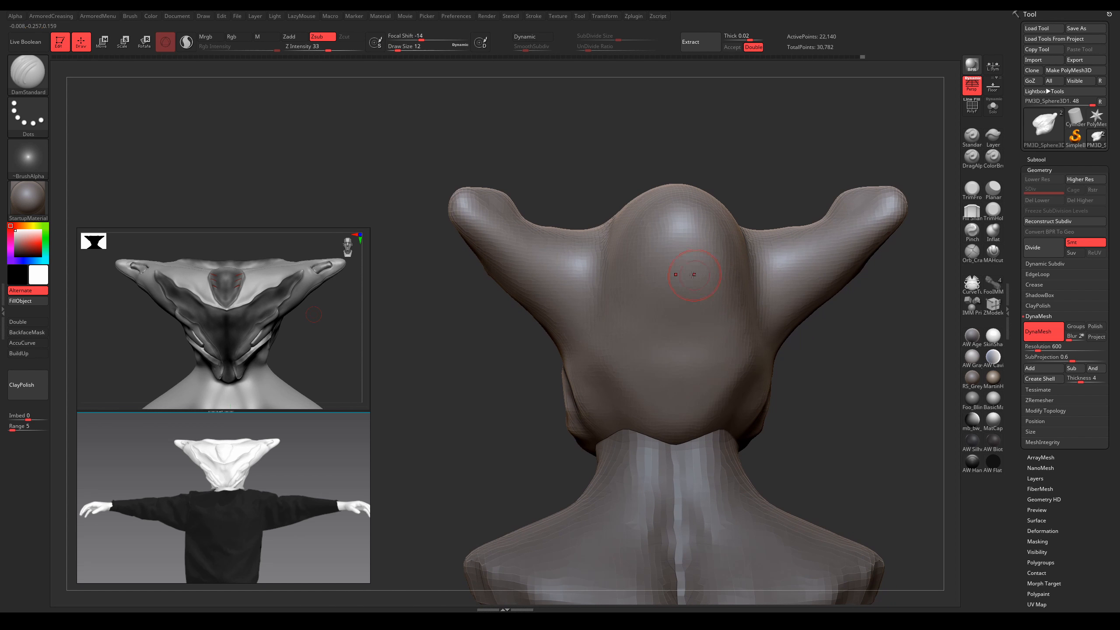
pyautogui.hotkey('ctrl', 'd')
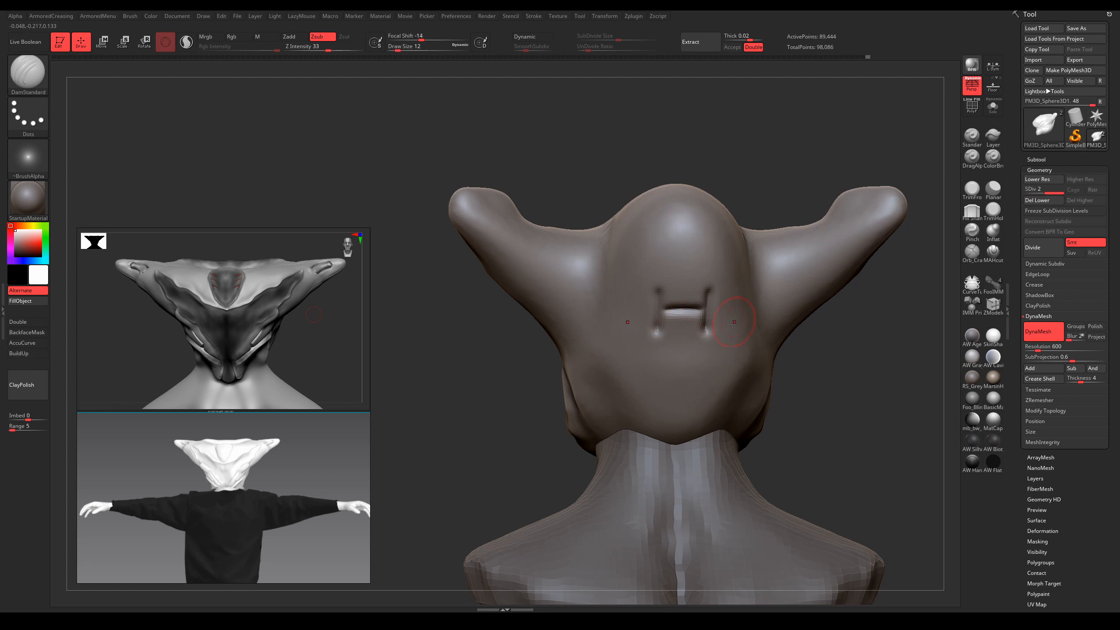
pyautogui.press('ctrl')
pyautogui.hotkey('ctrl', 'z')
pyautogui.hotkey('ctrl', 'z')
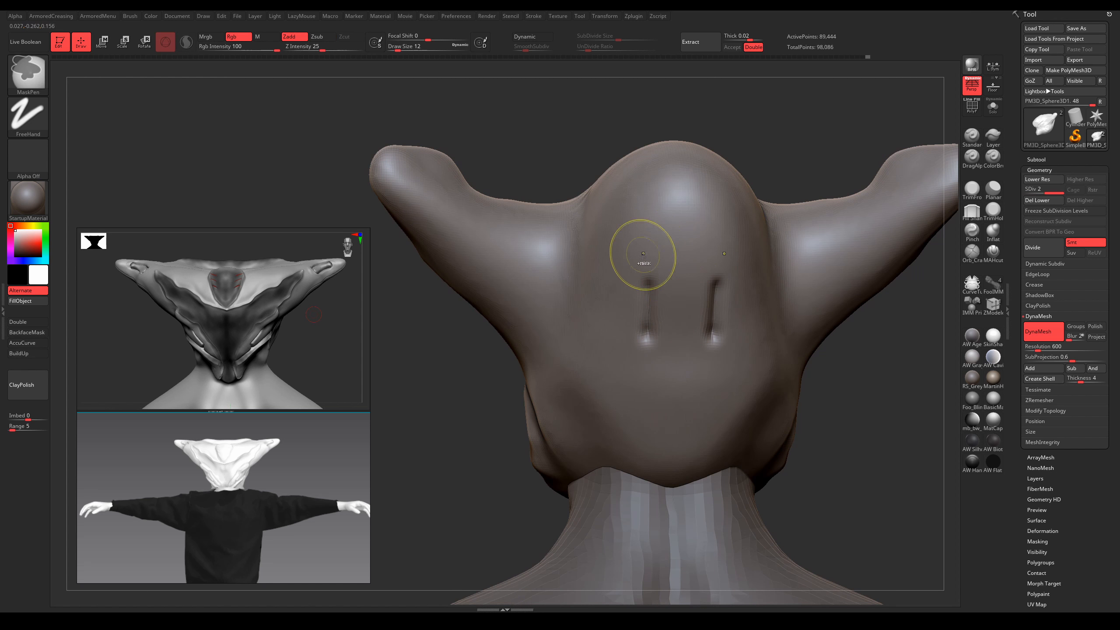
# Step: Try two slanted grooves joined by a curved crossbar on the back of the head with DamStandard
pyautogui.moveTo(617, 254); pyautogui.dragTo(643, 304)
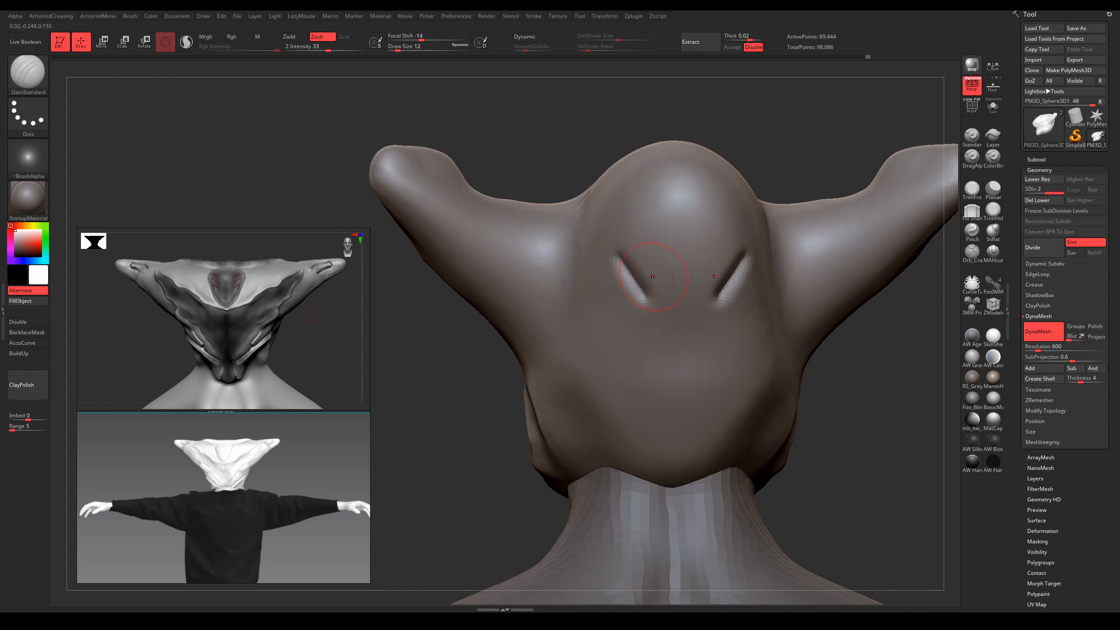
pyautogui.moveTo(643, 265); pyautogui.dragTo(683, 267)
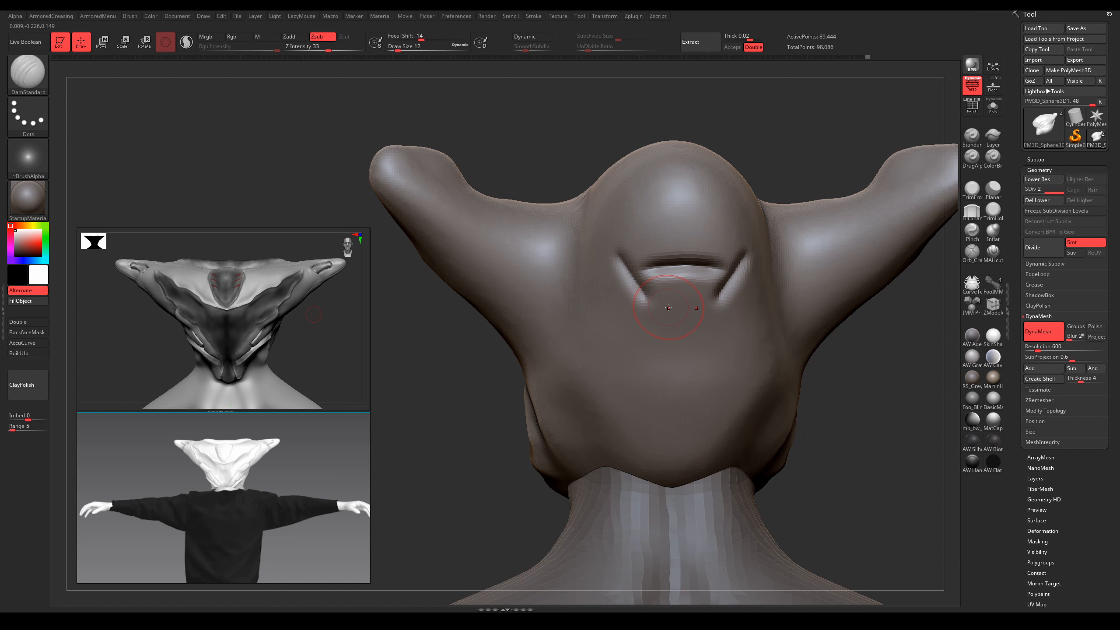
pyautogui.hotkey('ctrl', 'z')
pyautogui.hotkey('ctrl', 'z')
# Step: Try a finer, outlined H-shaped emblem on the back of the head with DamStandard at draw size 7
pyautogui.press('[')
pyautogui.moveTo(621, 256)
pyautogui.mouseDown()
pyautogui.moveTo(635, 311)
pyautogui.moveTo(649, 250)
pyautogui.moveTo(658, 282)
pyautogui.moveTo(685, 285)
pyautogui.moveTo(664, 294)
pyautogui.moveTo(697, 295)
pyautogui.mouseUp()
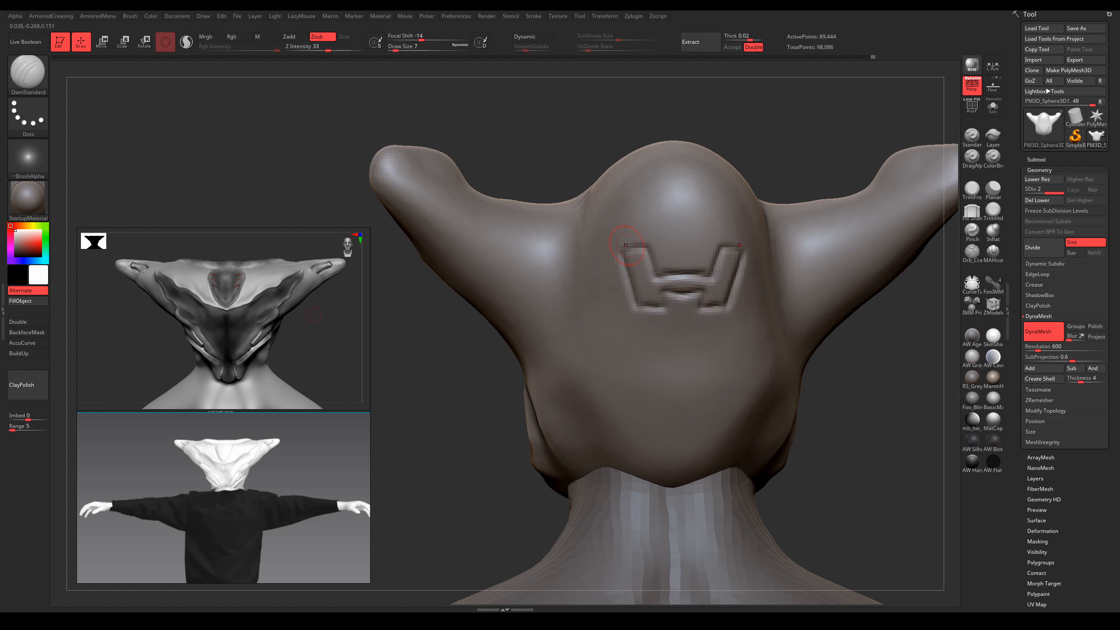
pyautogui.hotkey('ctrl', 'z')
pyautogui.hotkey('ctrl', 'z')
pyautogui.hotkey('ctrl', 'z')
pyautogui.hotkey('ctrl', 'z')
pyautogui.hotkey('ctrl', 'z')
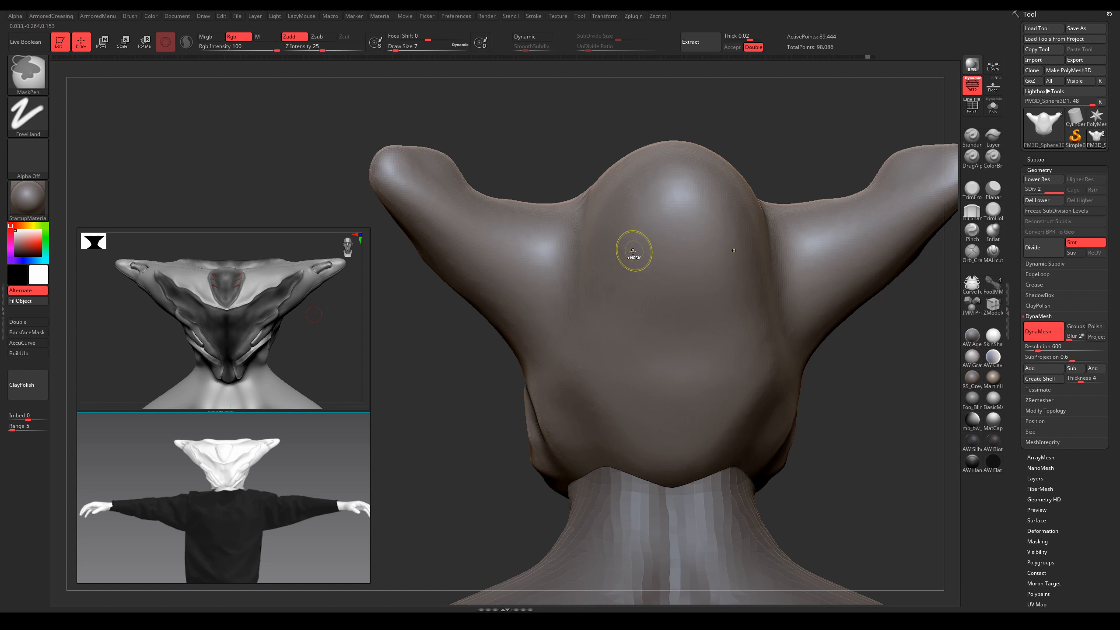
pyautogui.moveTo(625, 253); pyautogui.dragTo(625, 232)
pyautogui.hotkey('ctrl', 'z')
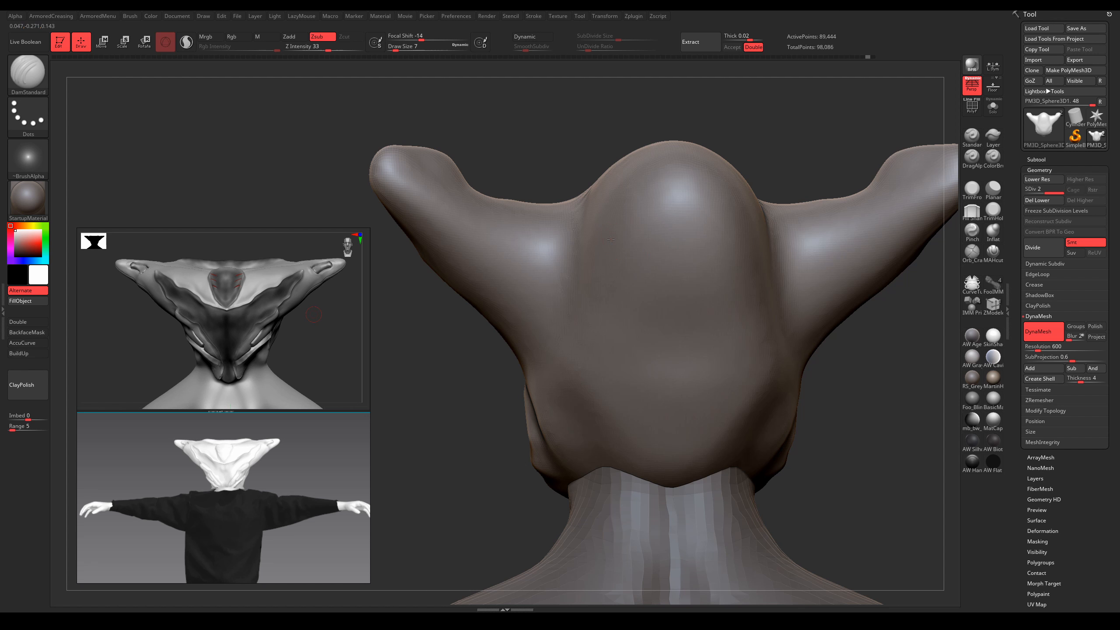
# Step: Carve a horned, bat-like emblem outline into the back of the head at draw size 7 and return to the lower subdivision level
pyautogui.moveTo(622, 279)
pyautogui.mouseDown()
pyautogui.moveTo(611, 241)
pyautogui.moveTo(659, 267)
pyautogui.moveTo(682, 263)
pyautogui.moveTo(620, 291)
pyautogui.moveTo(631, 314)
pyautogui.moveTo(682, 298)
pyautogui.mouseUp()
pyautogui.keyDown('ctrl'); pyautogui.moveTo(679, 300); pyautogui.dragTo(609, 295, button='right'); pyautogui.keyUp('ctrl')
pyautogui.moveTo(608, 295)
pyautogui.mouseDown(button='right')
pyautogui.moveTo(781, 318)
pyautogui.moveTo(680, 323)
pyautogui.moveTo(683, 331)
pyautogui.moveTo(622, 322)
pyautogui.moveTo(687, 282)
pyautogui.mouseUp(button='right')
pyautogui.keyDown('ctrl'); pyautogui.moveTo(688, 282); pyautogui.dragTo(704, 308, button='right'); pyautogui.keyUp('ctrl')
pyautogui.hotkey('shift', 'd')
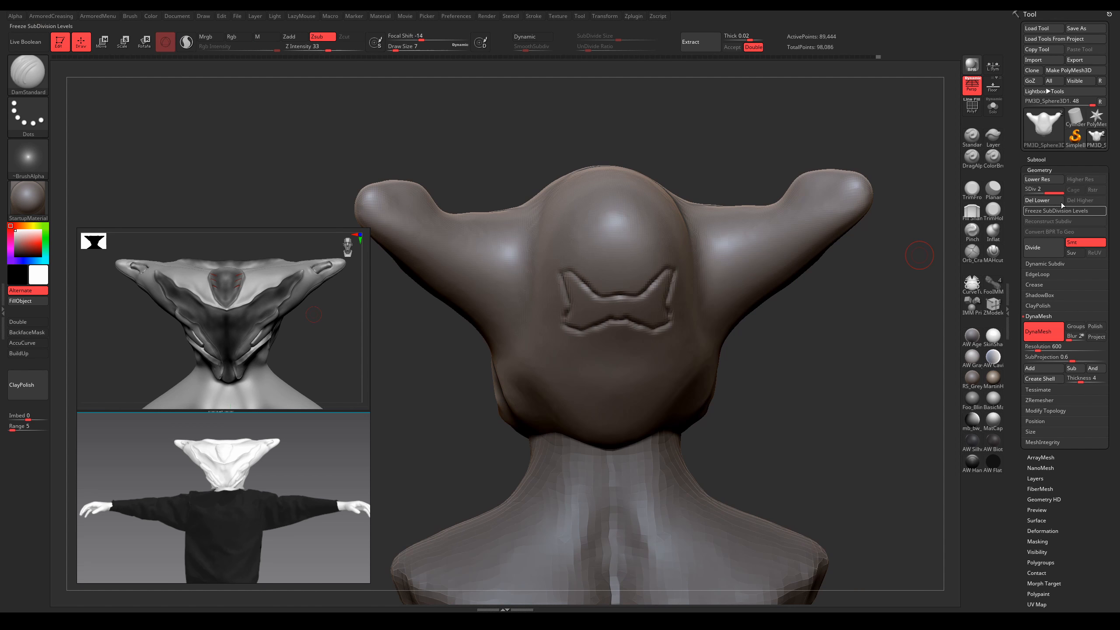
# Step: Set the DamStandard draw size to 18 and check the head's face and temple from the front and side
pyautogui.moveTo(635, 318)
pyautogui.keyDown('ctrl'); pyautogui.mouseDown(button='right')
pyautogui.moveTo(615, 290)
pyautogui.moveTo(648, 300)
pyautogui.moveTo(626, 322)
pyautogui.moveTo(609, 290)
pyautogui.moveTo(560, 300)
pyautogui.moveTo(587, 350)
pyautogui.moveTo(715, 335)
pyautogui.moveTo(675, 355)
pyautogui.mouseUp(button='right'); pyautogui.keyUp('ctrl')
pyautogui.press('s')
pyautogui.click(599, 307)
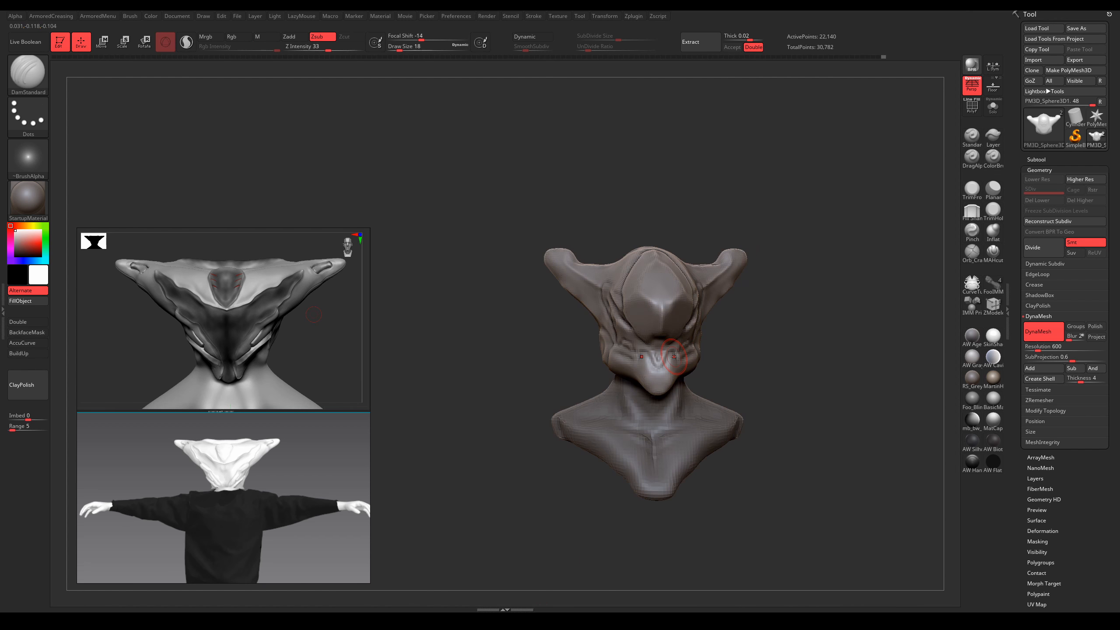
pyautogui.moveTo(780, 338)
pyautogui.mouseDown(button='right')
pyautogui.moveTo(749, 332)
pyautogui.moveTo(771, 347)
pyautogui.mouseUp(button='right')
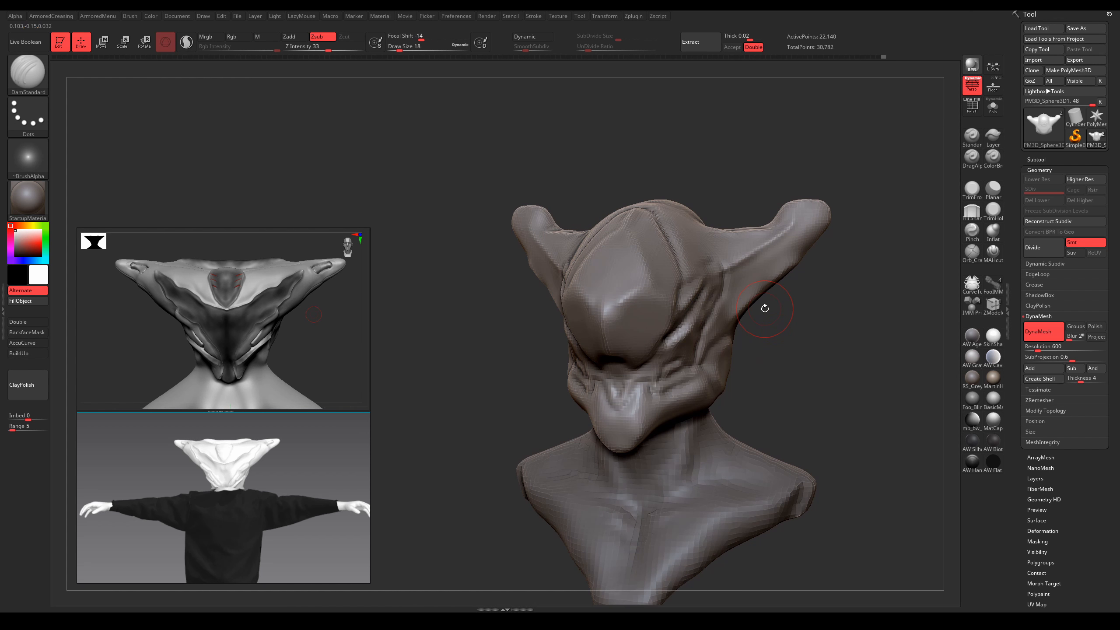
pyautogui.moveTo(634, 326)
pyautogui.mouseDown(button='right')
pyautogui.moveTo(673, 339)
pyautogui.moveTo(573, 303)
pyautogui.mouseUp(button='right')
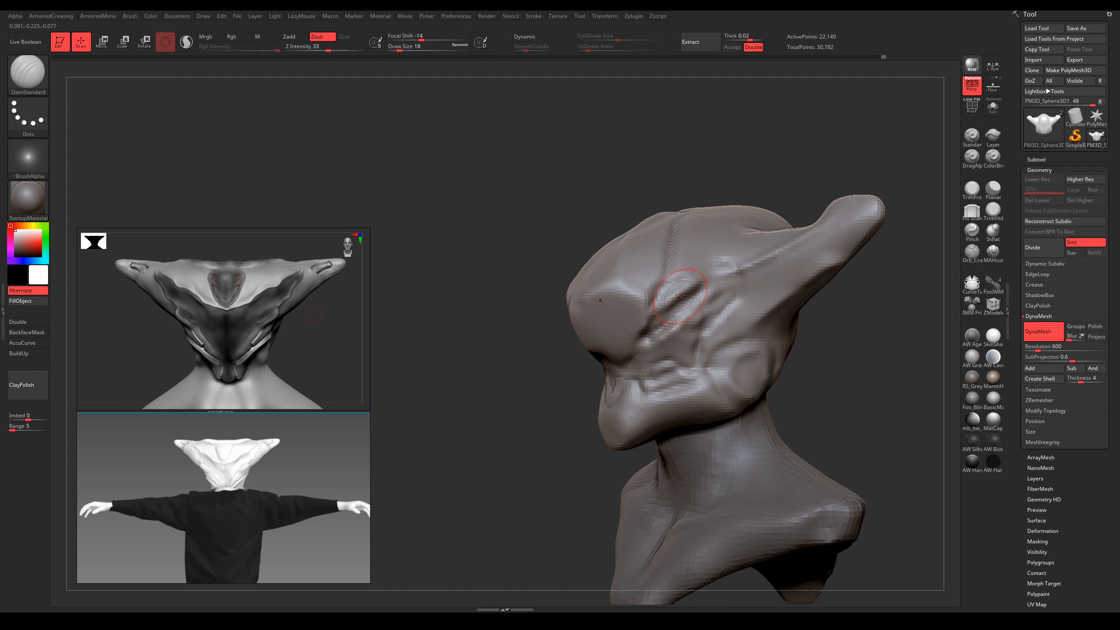
# Step: Reshape the temple folds and the area below the horn with the Move brush, enlarging the draw size to 31
pyautogui.press('b')
pyautogui.press('m')
pyautogui.press('v')
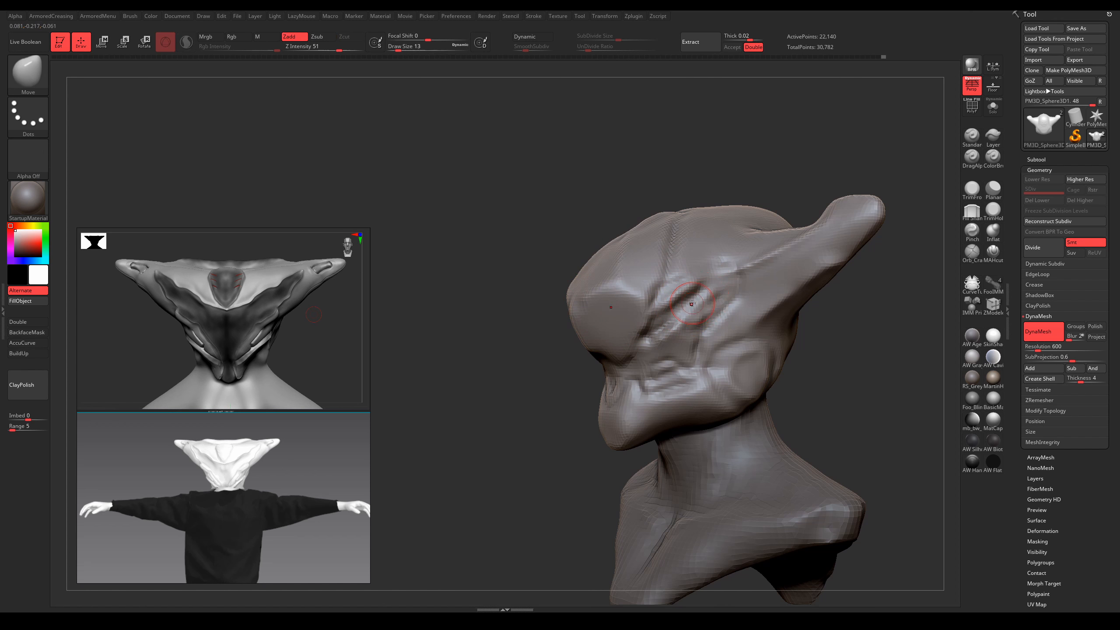
pyautogui.moveTo(703, 286)
pyautogui.mouseDown(button='right')
pyautogui.moveTo(690, 301)
pyautogui.moveTo(703, 293)
pyautogui.mouseUp(button='right')
pyautogui.press(']')
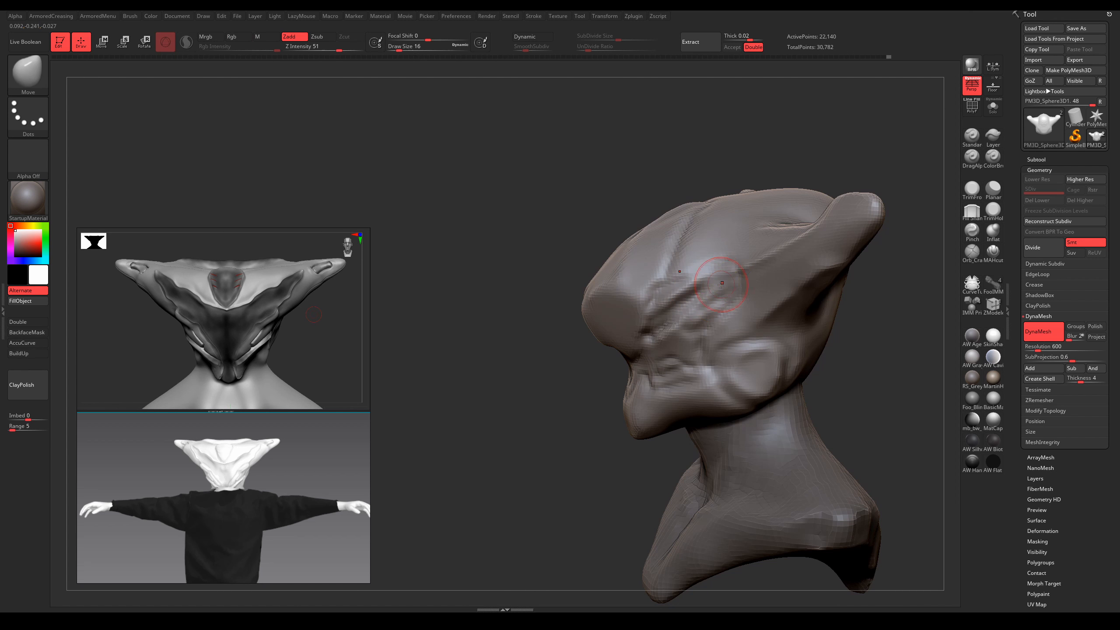
pyautogui.press(']')
pyautogui.press(']')
pyautogui.press(']')
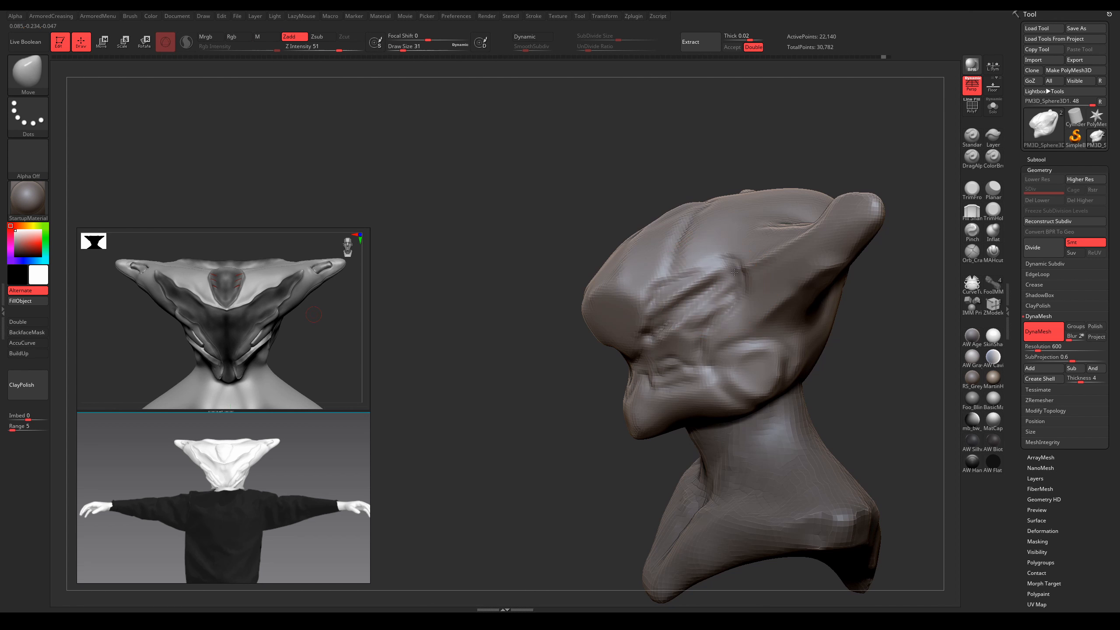
pyautogui.moveTo(734, 272); pyautogui.dragTo(725, 275, button='right')
pyautogui.moveTo(725, 274); pyautogui.dragTo(727, 261)
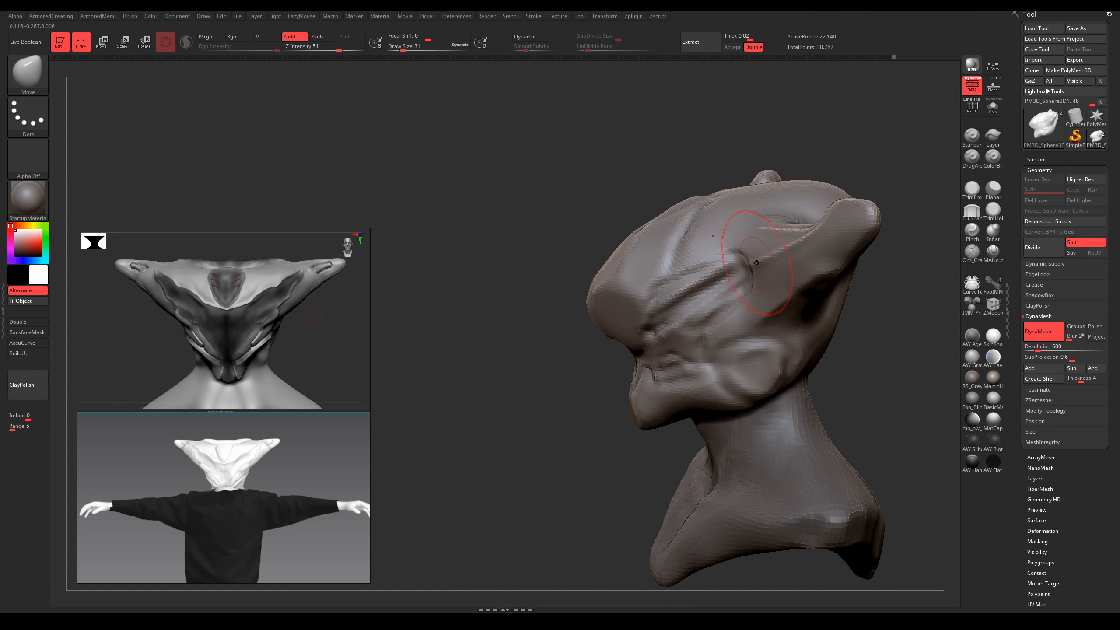
pyautogui.moveTo(699, 267)
pyautogui.mouseDown(button='right')
pyautogui.moveTo(721, 311)
pyautogui.moveTo(738, 260)
pyautogui.moveTo(749, 300)
pyautogui.moveTo(714, 309)
pyautogui.moveTo(726, 294)
pyautogui.mouseUp(button='right')
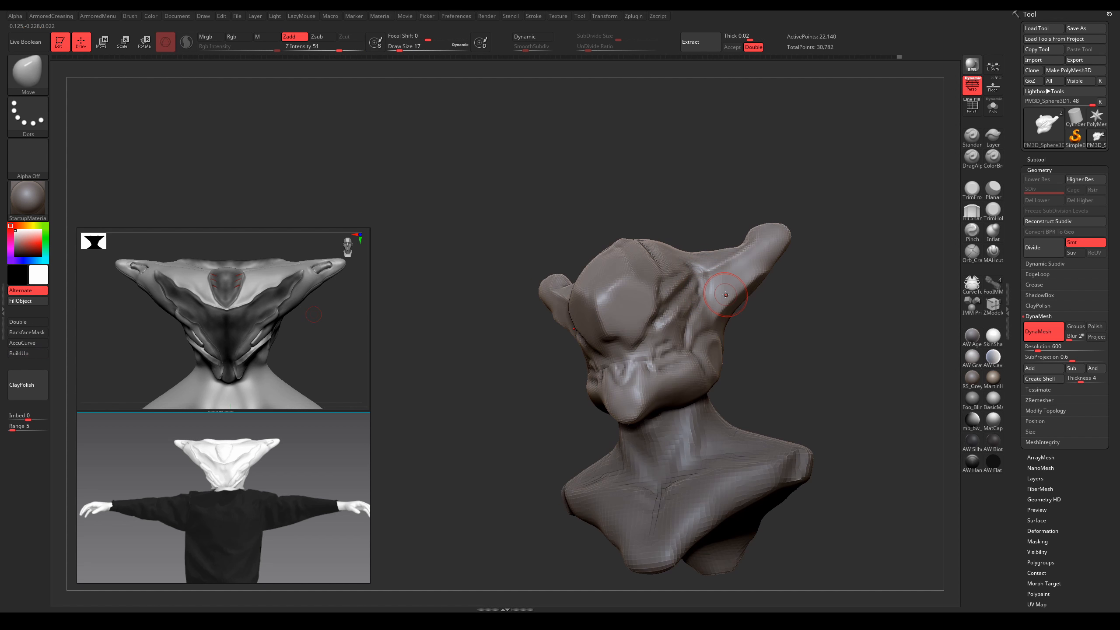
# Step: Switch to the ColorBrush at draw size 16 and choose a near-black painting colour
pyautogui.keyDown('shift'); pyautogui.moveTo(829, 354); pyautogui.dragTo(544, 356, button='right'); pyautogui.keyUp('shift')
pyautogui.moveTo(657, 347); pyautogui.dragTo(617, 359, button='right')
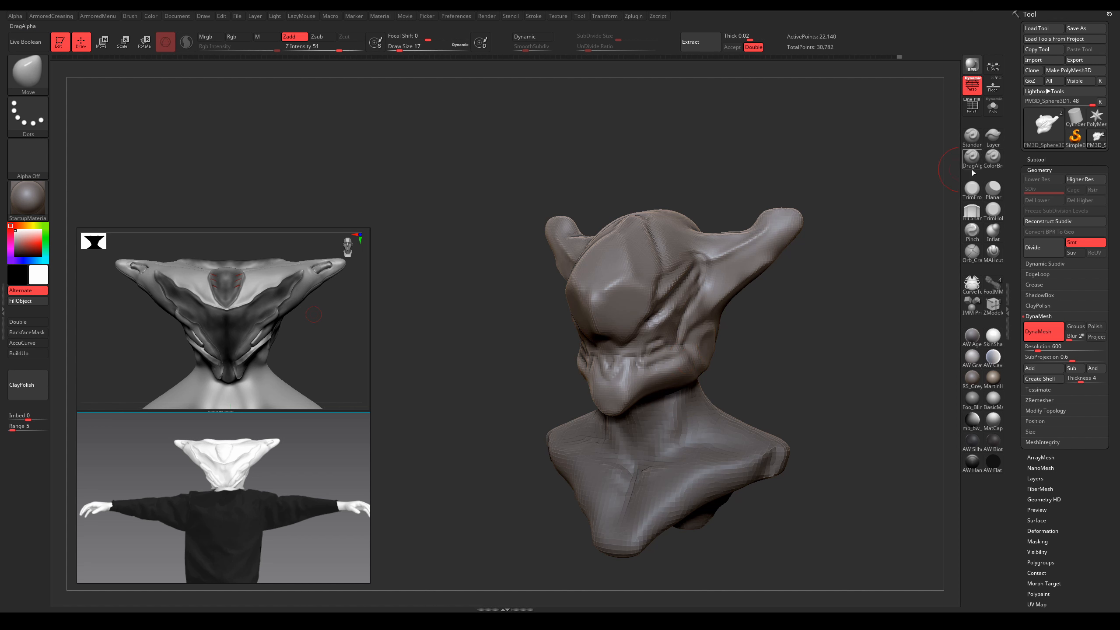
pyautogui.click(992, 157)
pyautogui.press('s')
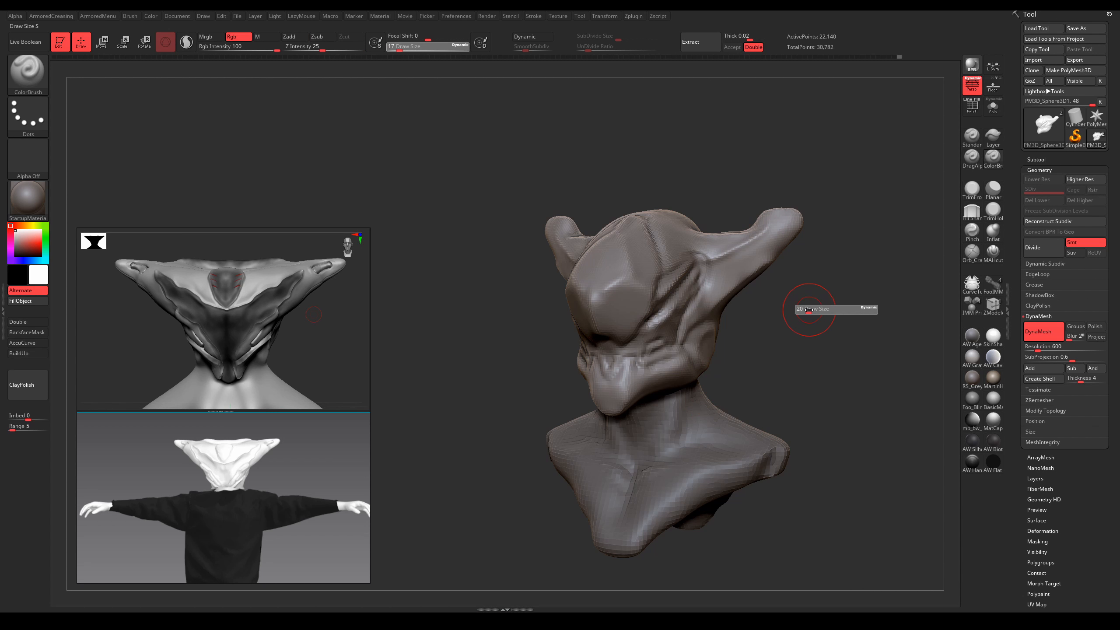
pyautogui.click(806, 310)
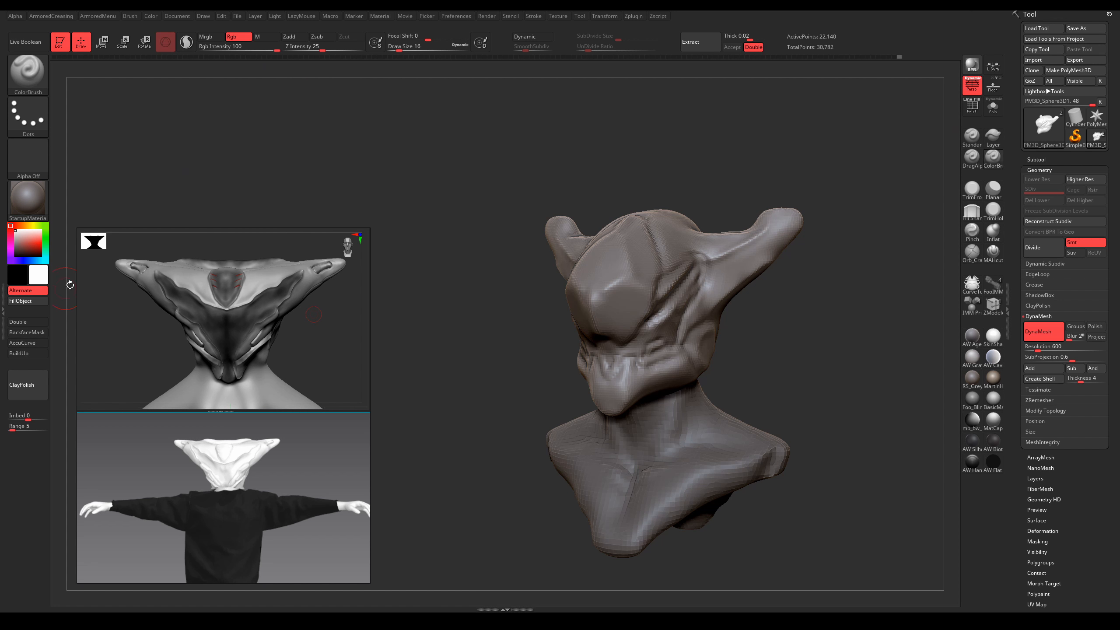
pyautogui.click(971, 135)
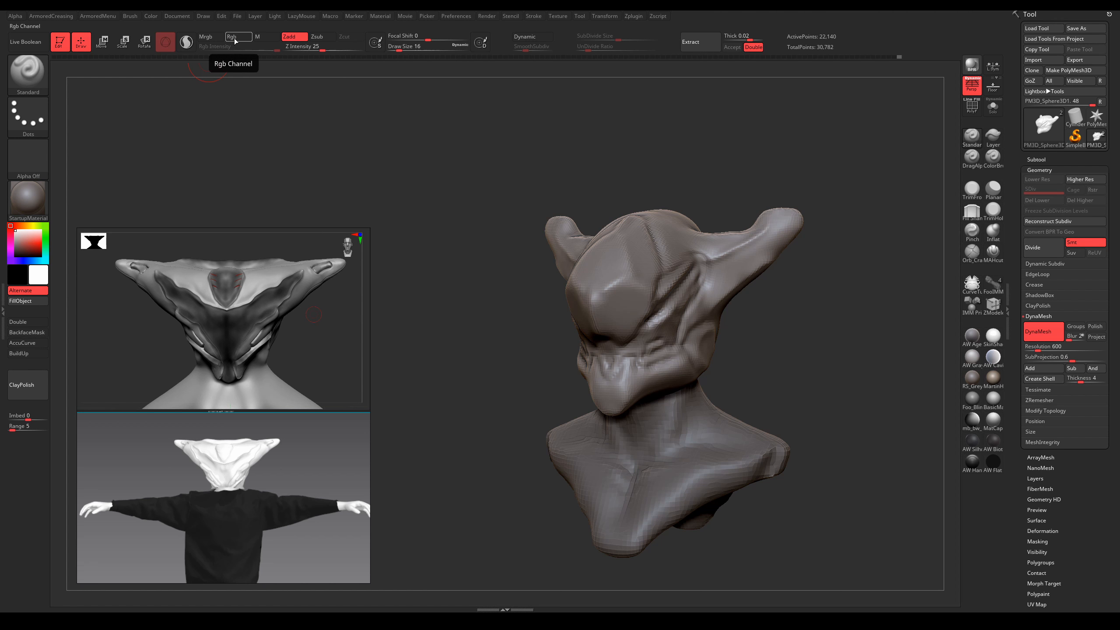
pyautogui.click(993, 159)
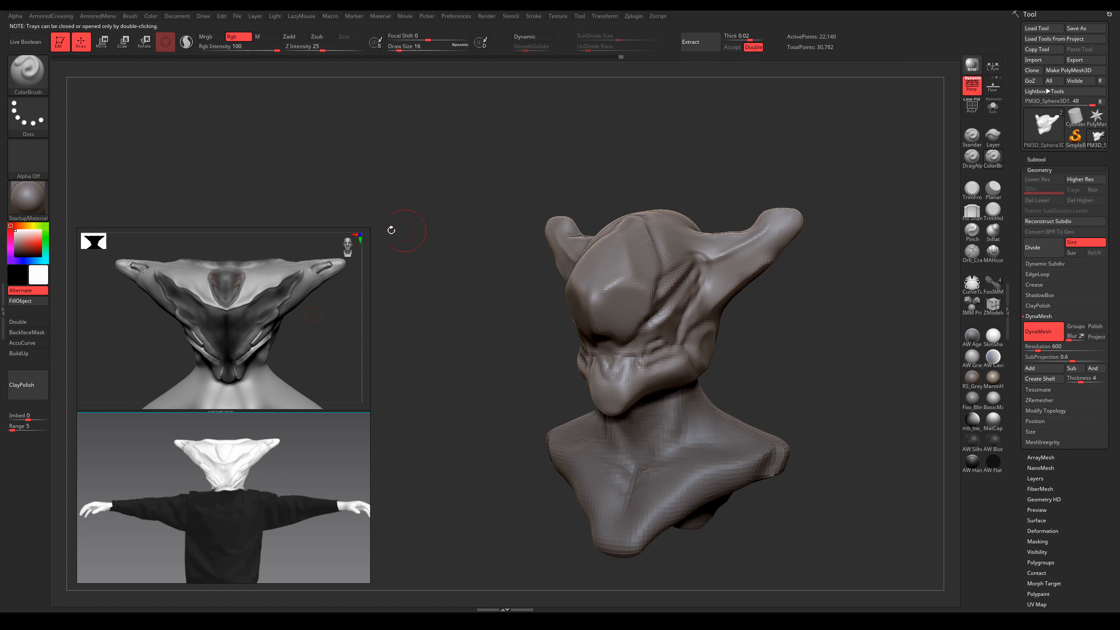
pyautogui.moveTo(23, 237); pyautogui.dragTo(5, 252)
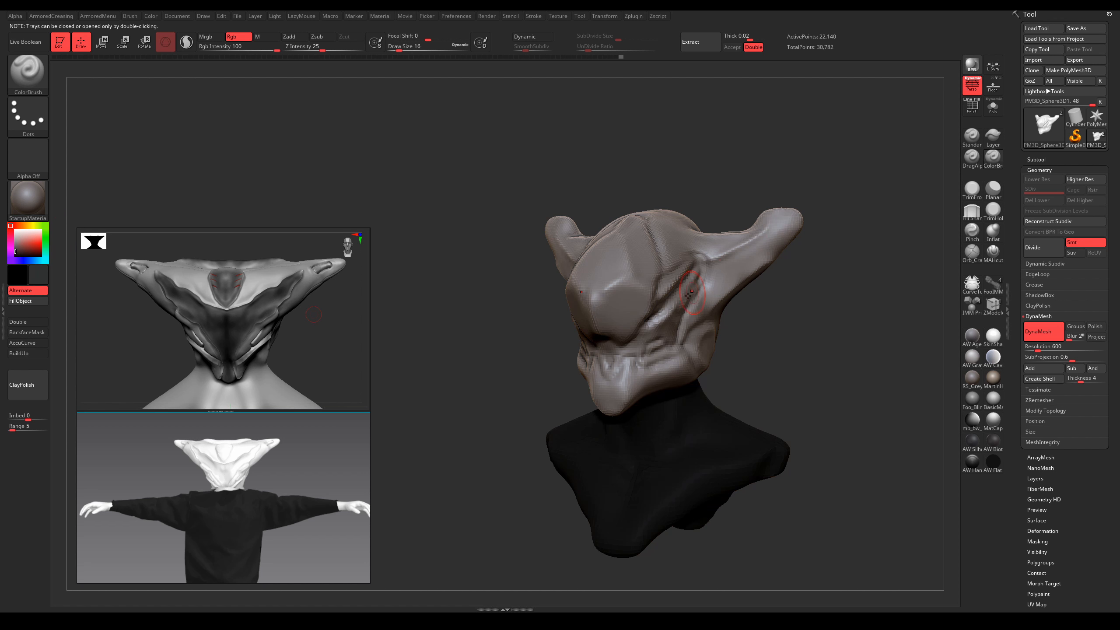
# Step: Paint the mouth gap and the temple recess dark grey with the ColorBrush at draw size 7
pyautogui.press('s')
pyautogui.moveTo(686, 308); pyautogui.dragTo(681, 308)
pyautogui.moveTo(682, 308)
pyautogui.keyDown('ctrl'); pyautogui.mouseDown(button='right')
pyautogui.moveTo(674, 343)
pyautogui.moveTo(646, 341)
pyautogui.mouseUp(button='right'); pyautogui.keyUp('ctrl')
pyautogui.moveTo(595, 385)
pyautogui.mouseDown()
pyautogui.moveTo(588, 392)
pyautogui.moveTo(617, 366)
pyautogui.mouseUp()
pyautogui.hotkey('ctrl', 'z')
pyautogui.moveTo(19, 248); pyautogui.dragTo(6, 247)
pyautogui.moveTo(626, 348)
pyautogui.mouseDown()
pyautogui.moveTo(649, 343)
pyautogui.moveTo(635, 366)
pyautogui.moveTo(676, 355)
pyautogui.moveTo(675, 335)
pyautogui.moveTo(731, 282)
pyautogui.moveTo(705, 284)
pyautogui.moveTo(586, 392)
pyautogui.moveTo(565, 394)
pyautogui.mouseUp()
pyautogui.moveTo(489, 395); pyautogui.dragTo(578, 383)
pyautogui.moveTo(723, 386); pyautogui.dragTo(632, 377)
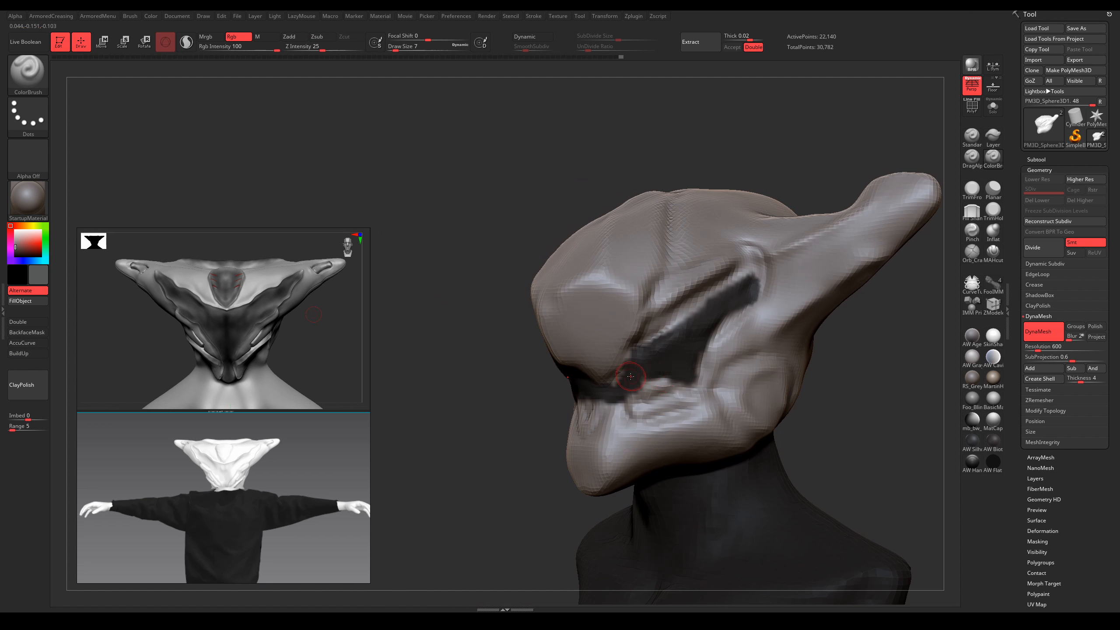
pyautogui.moveTo(701, 360); pyautogui.dragTo(695, 385)
pyautogui.keyDown('ctrl'); pyautogui.moveTo(771, 381); pyautogui.dragTo(658, 332, button='right'); pyautogui.keyUp('ctrl')
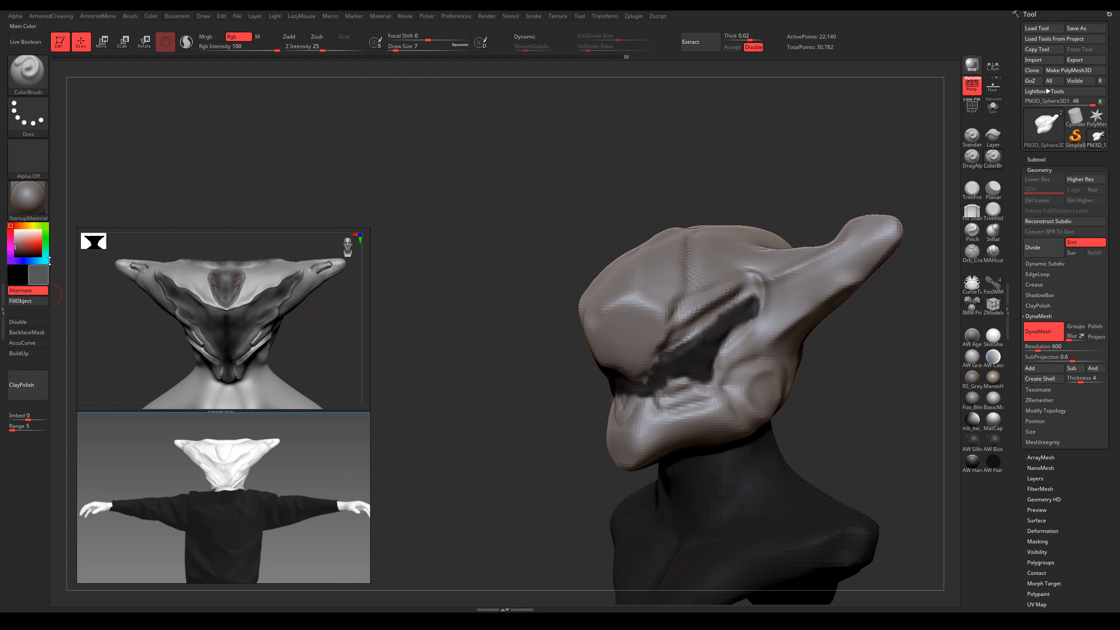
# Step: Swap the two painting colours and choose white as the active colour
pyautogui.press('v')
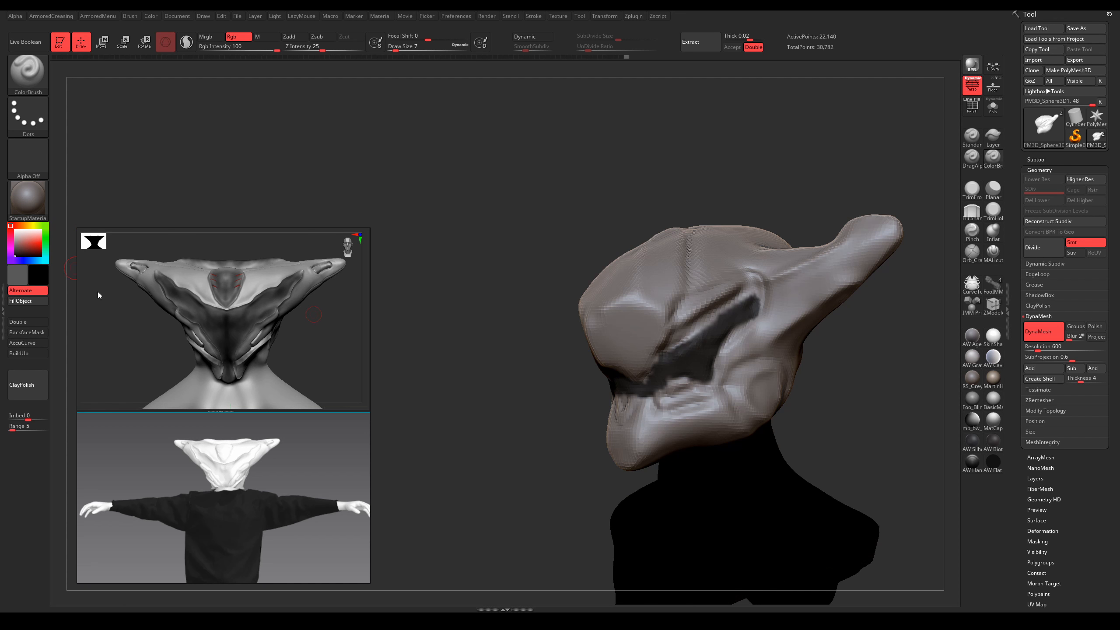
pyautogui.click(15, 252)
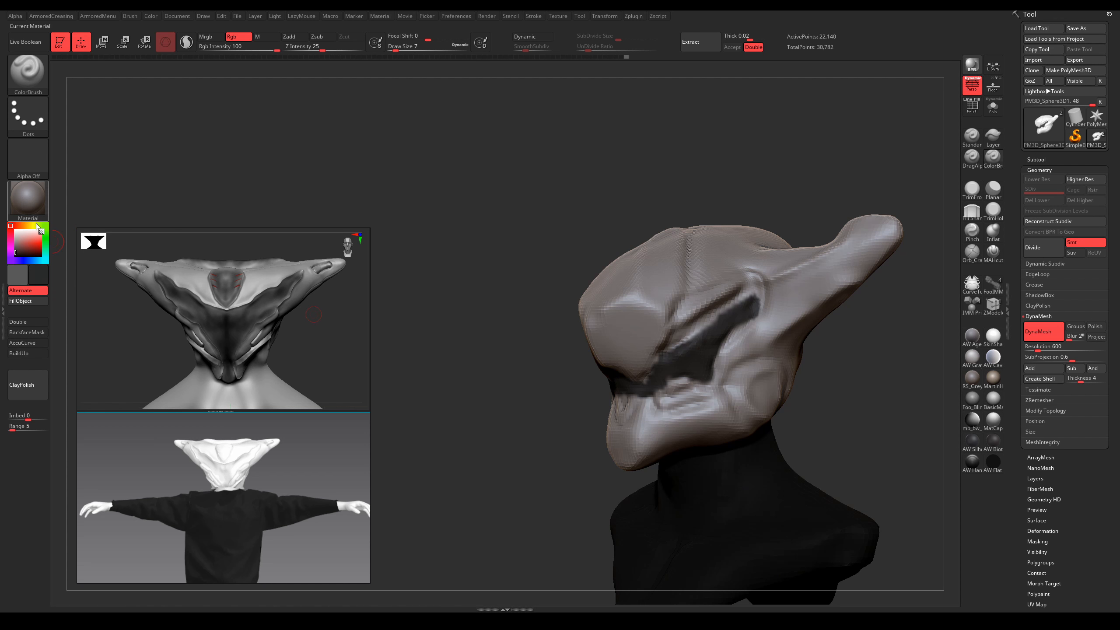
pyautogui.click(9, 226)
pyautogui.scroll(2, 765, 271)
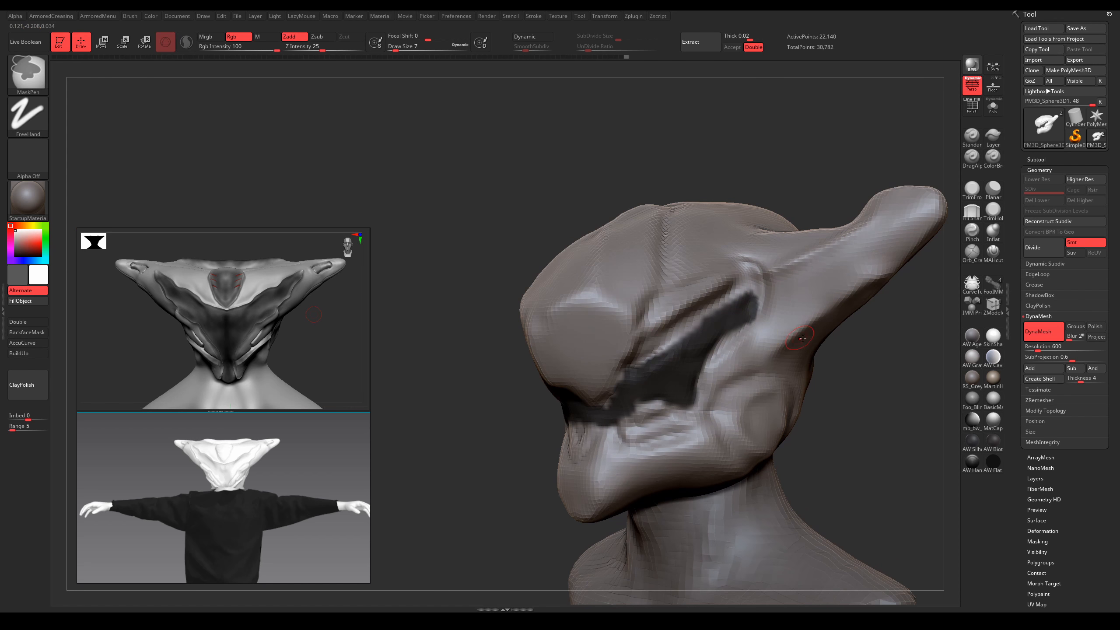
# Step: Try trimming the upper end of the dark temple patch with white ColorBrush strokes
pyautogui.moveTo(766, 272); pyautogui.dragTo(758, 332)
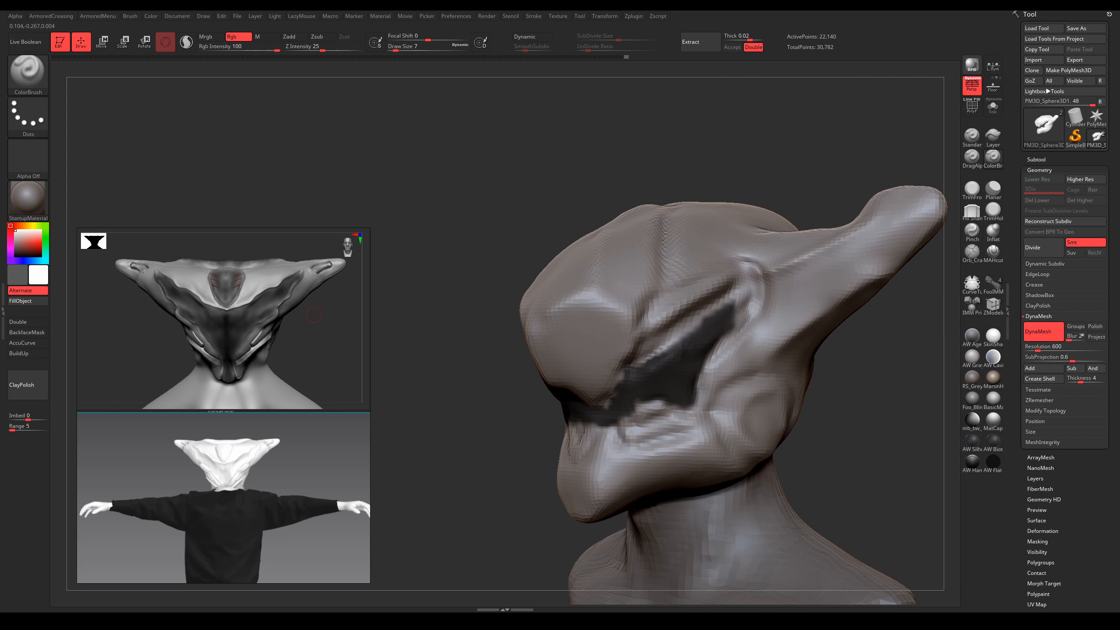
pyautogui.hotkey('ctrl', 'z')
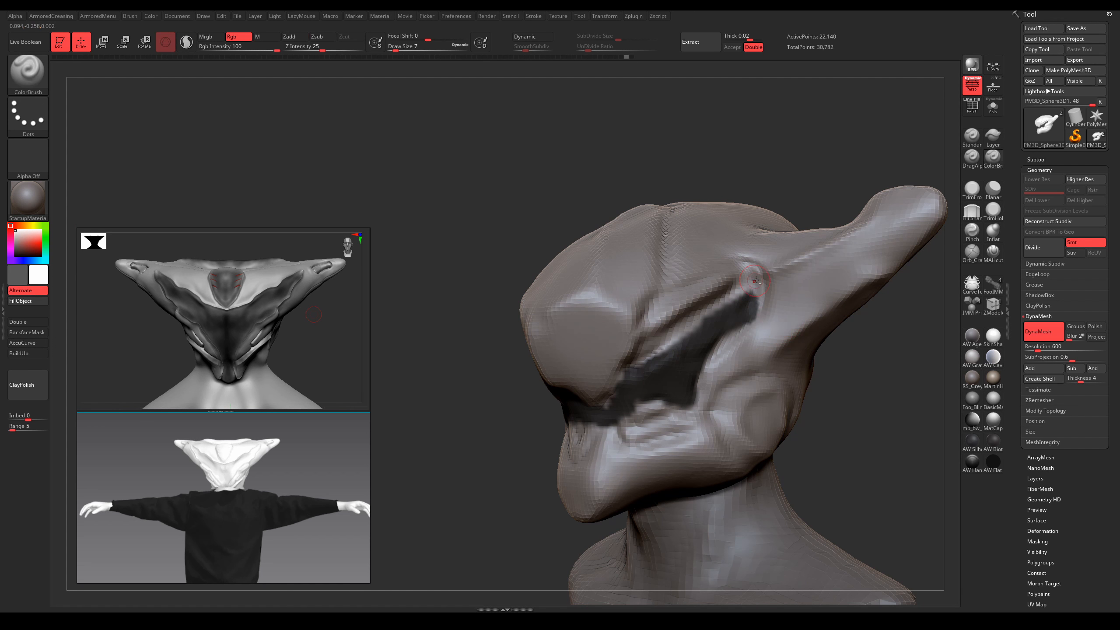
pyautogui.keyDown('alt'); pyautogui.moveTo(752, 282); pyautogui.dragTo(735, 306); pyautogui.keyUp('alt')
pyautogui.hotkey('ctrl', 'z')
# Step: Swap back to dark grey and extend the paint along the upper edge of the temple recess
pyautogui.press('v')
pyautogui.hotkey('ctrl', 'z')
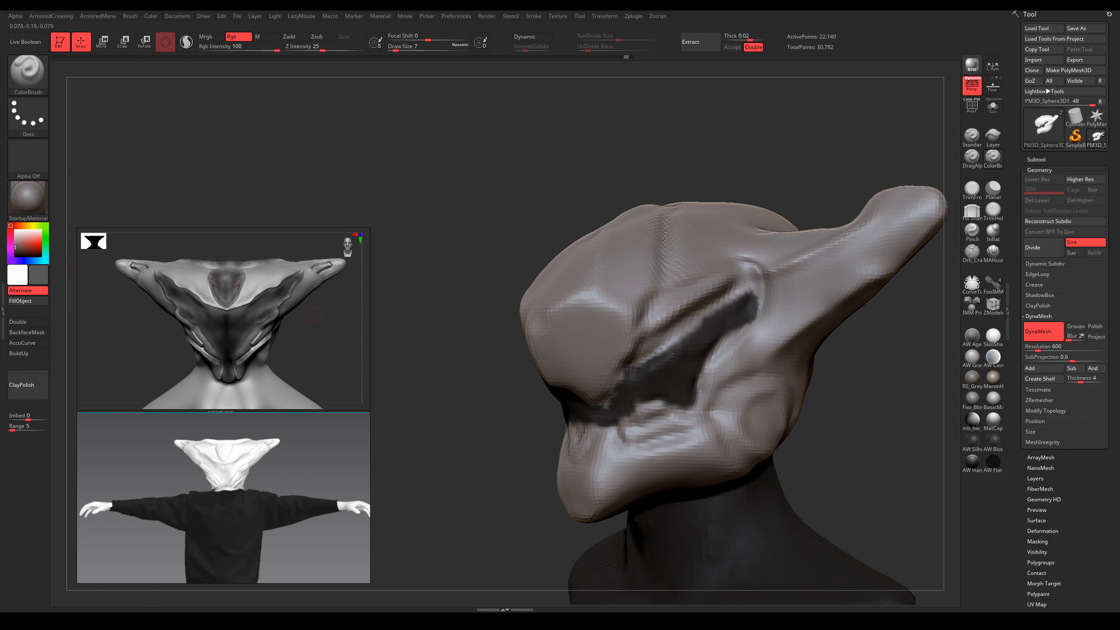
pyautogui.moveTo(670, 353)
pyautogui.mouseDown()
pyautogui.moveTo(705, 316)
pyautogui.moveTo(741, 295)
pyautogui.moveTo(742, 303)
pyautogui.mouseUp()
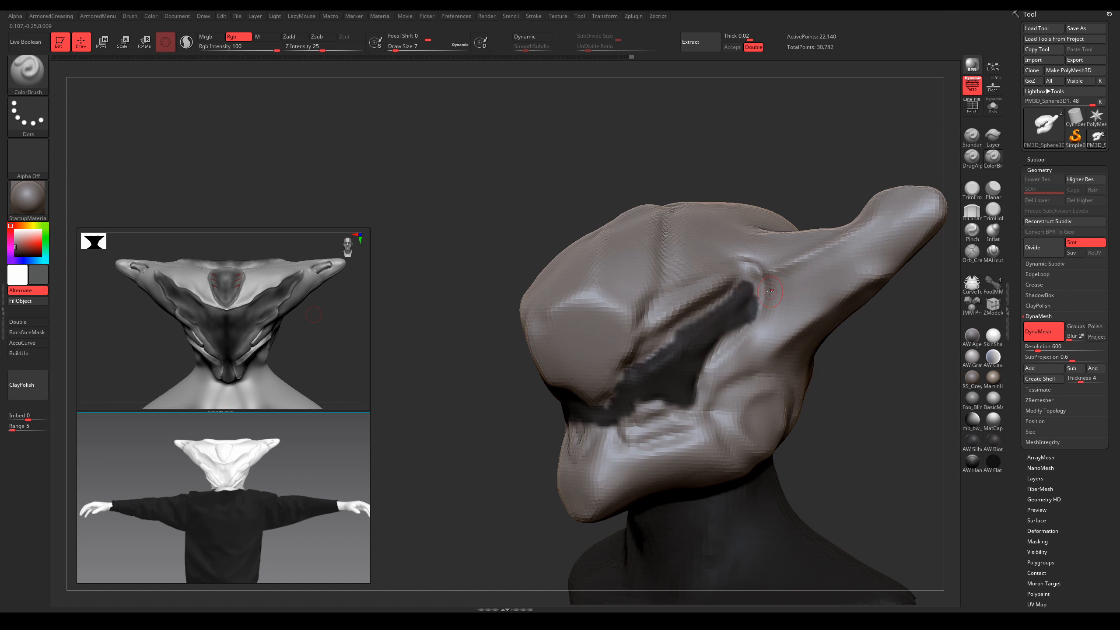
pyautogui.moveTo(706, 377)
pyautogui.mouseDown(button='right')
pyautogui.moveTo(699, 399)
pyautogui.moveTo(793, 399)
pyautogui.moveTo(617, 445)
pyautogui.moveTo(668, 454)
pyautogui.moveTo(632, 430)
pyautogui.moveTo(661, 408)
pyautogui.moveTo(615, 407)
pyautogui.moveTo(691, 374)
pyautogui.moveTo(680, 308)
pyautogui.mouseUp(button='right')
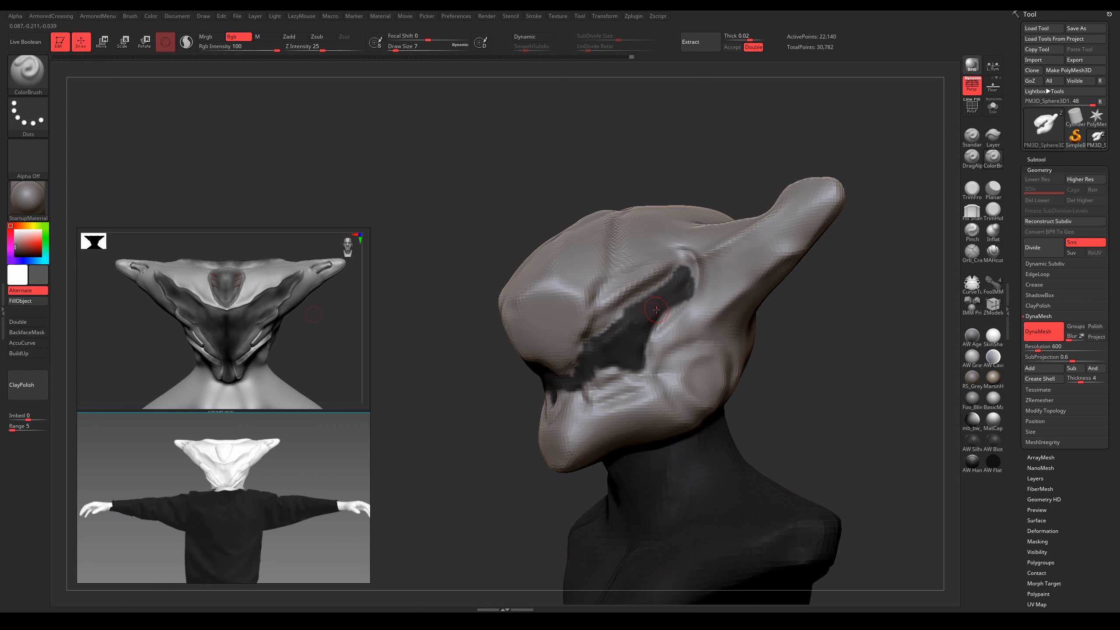
# Step: Reduce the ColorBrush draw size to 4 and darken the crease between the temple fold and the mouth
pyautogui.keyDown('ctrl'); pyautogui.moveTo(656, 310); pyautogui.dragTo(633, 325, button='right'); pyautogui.keyUp('ctrl')
pyautogui.press('s')
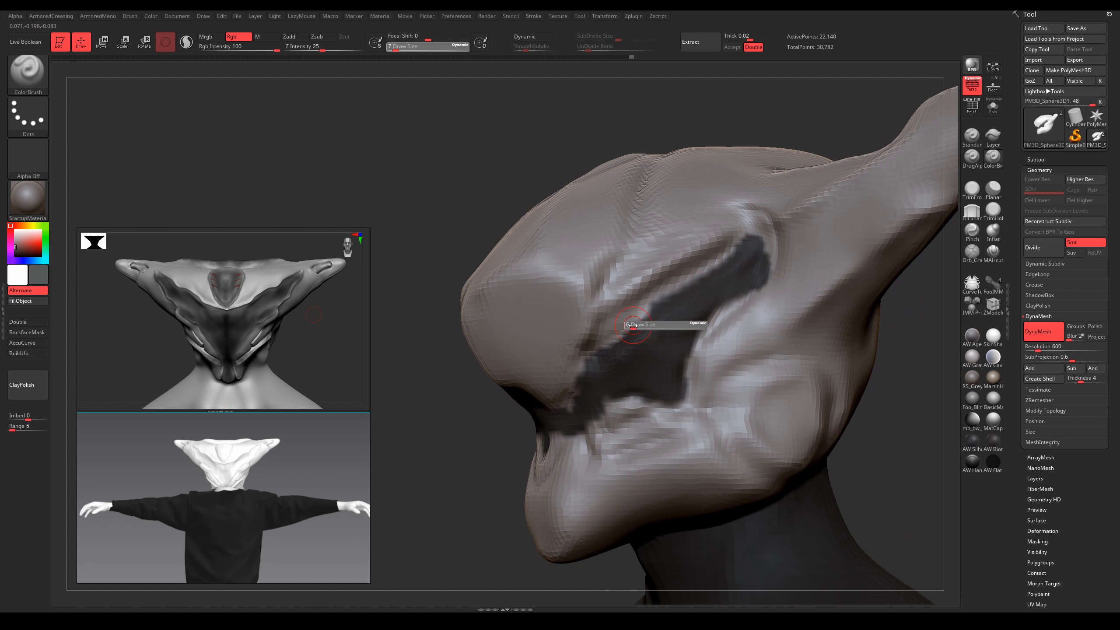
pyautogui.moveTo(633, 325); pyautogui.dragTo(631, 325)
pyautogui.keyDown('ctrl'); pyautogui.moveTo(665, 296); pyautogui.dragTo(629, 318, button='right'); pyautogui.keyUp('ctrl')
pyautogui.press('s')
pyautogui.moveTo(629, 318); pyautogui.dragTo(627, 318)
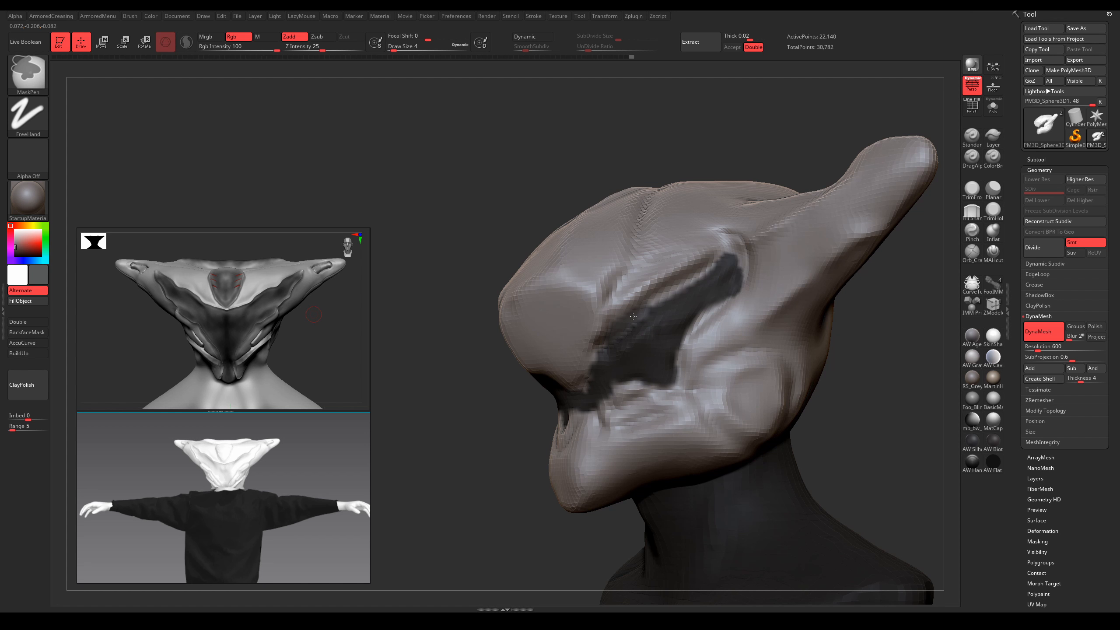
# Step: Swap the painting colours so dark grey is active and apply an orange Eye Glow inside the dark temple recess
pyautogui.press('space')
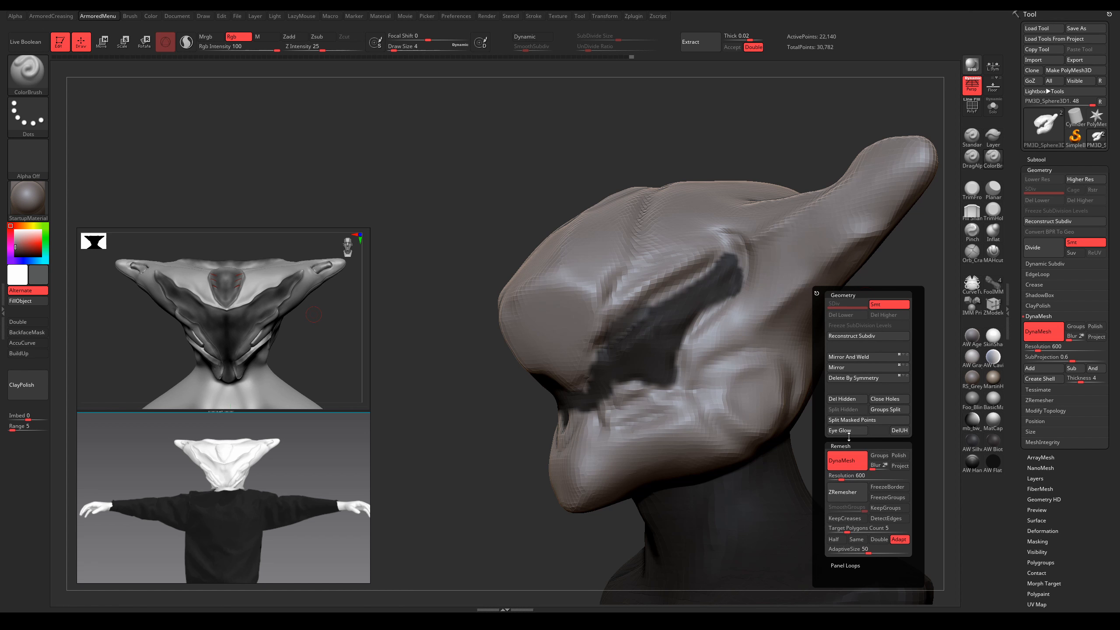
pyautogui.press('v')
pyautogui.press('g')
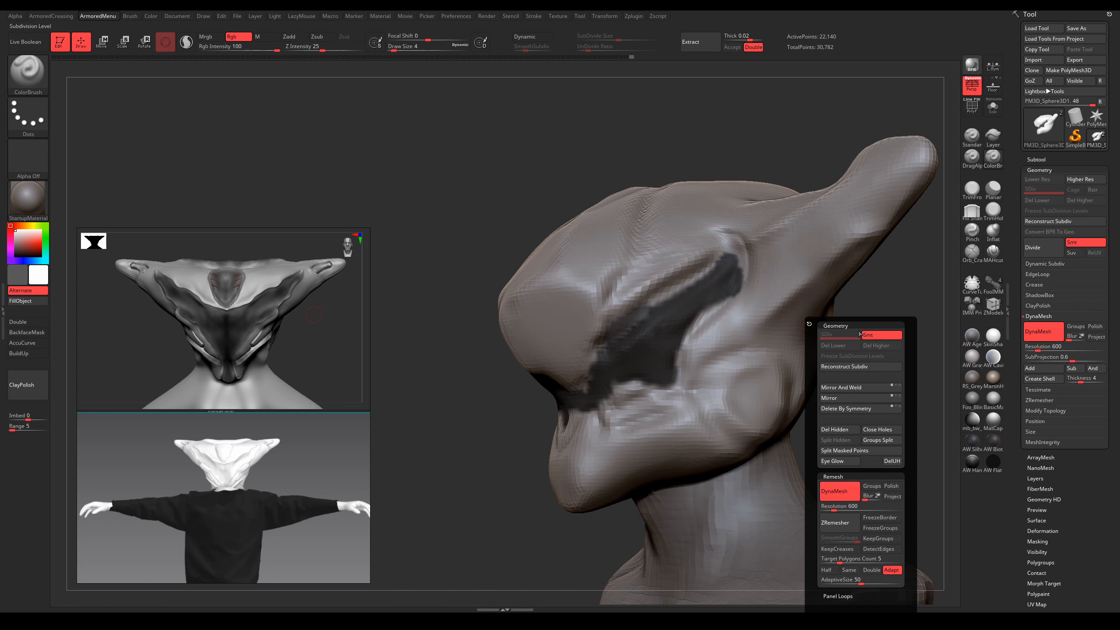
pyautogui.click(841, 460)
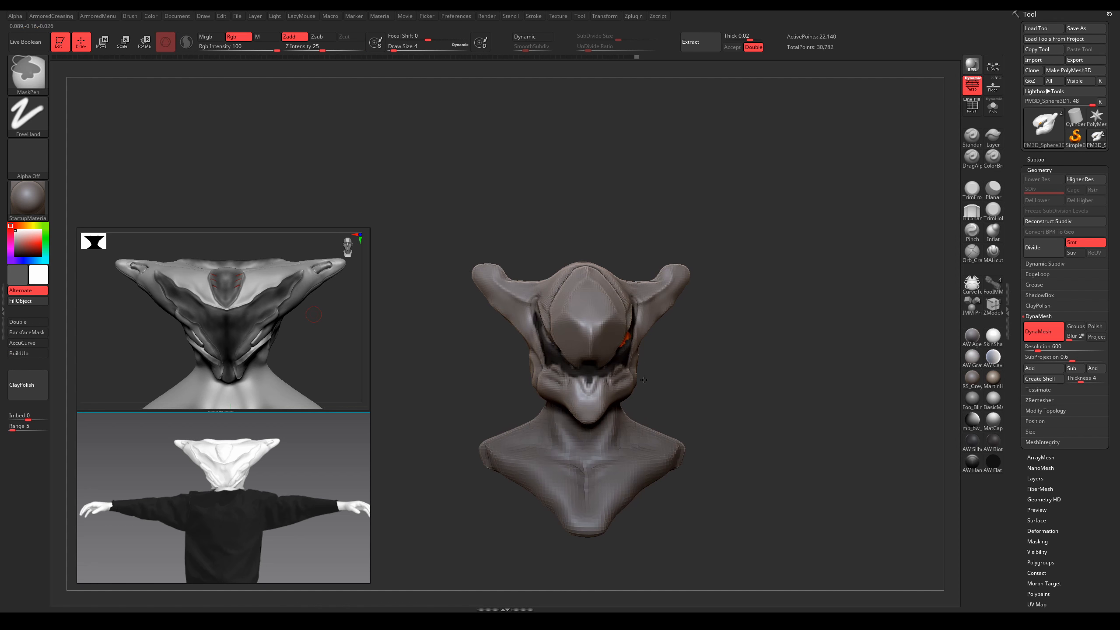
# Step: Try Mirror And Weld on the head to copy the orange eye to the opposite side, and undo it
pyautogui.press('2')
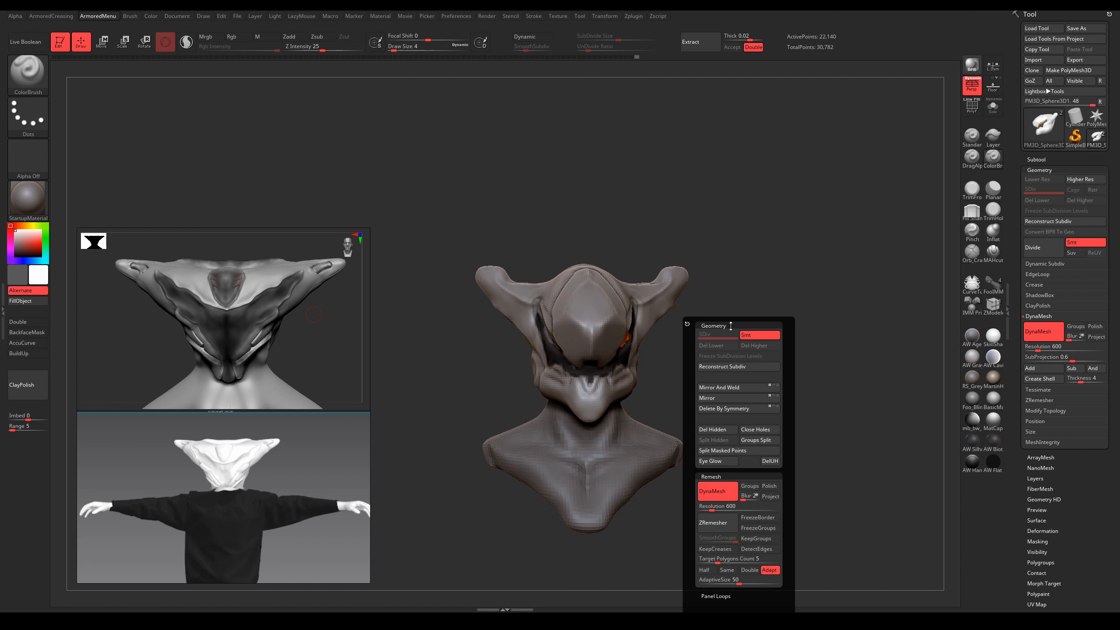
pyautogui.click(732, 388)
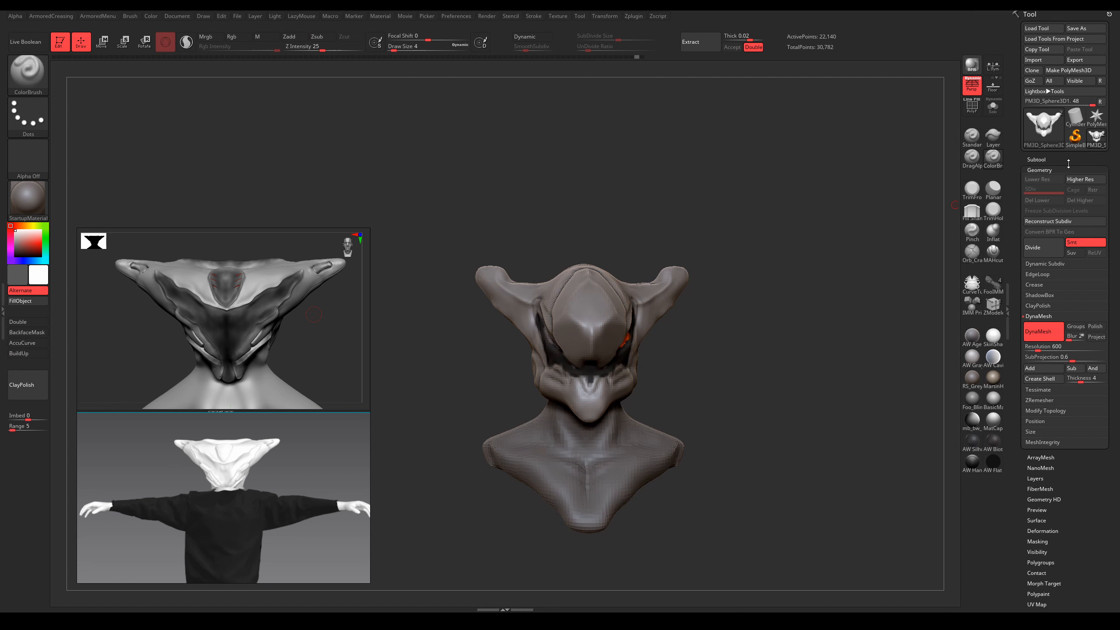
pyautogui.click(1036, 316)
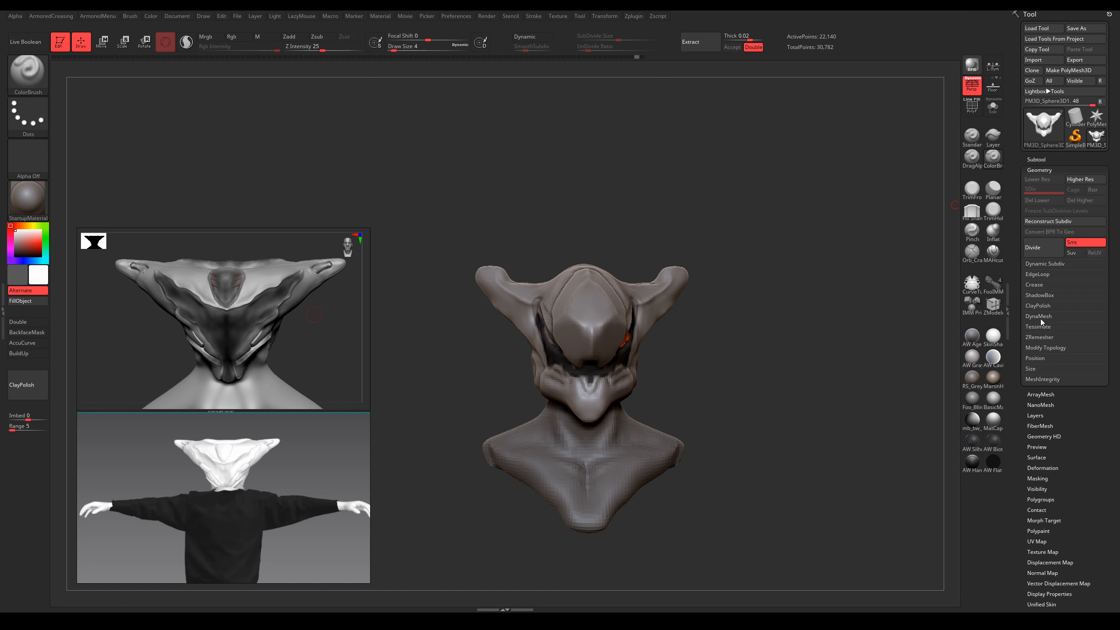
pyautogui.click(1054, 350)
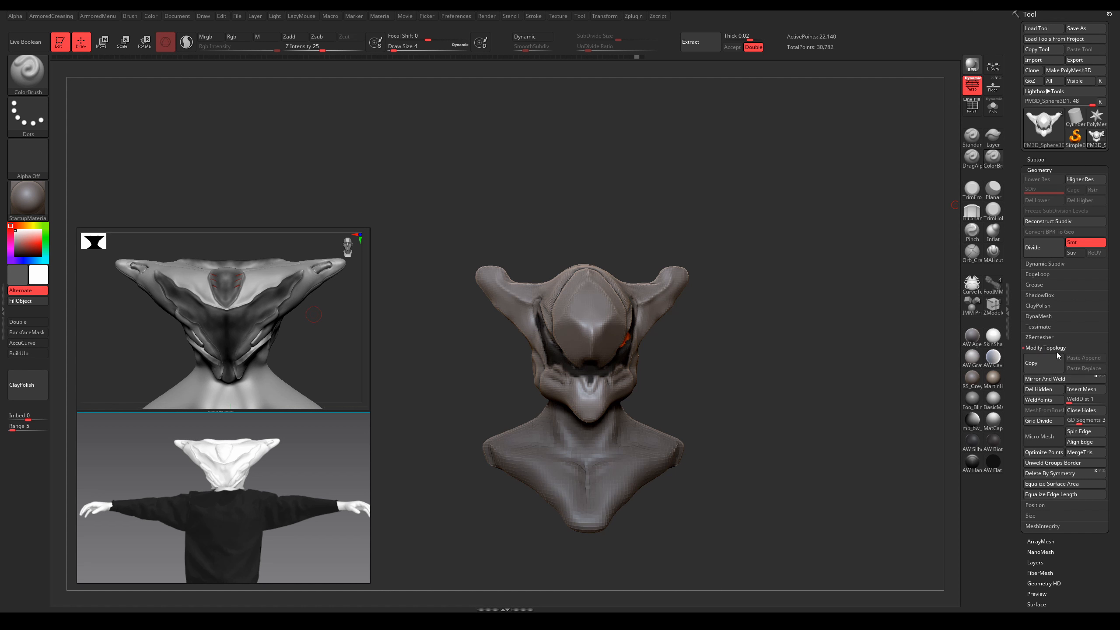
pyautogui.click(1050, 379)
pyautogui.hotkey('ctrl', 'z')
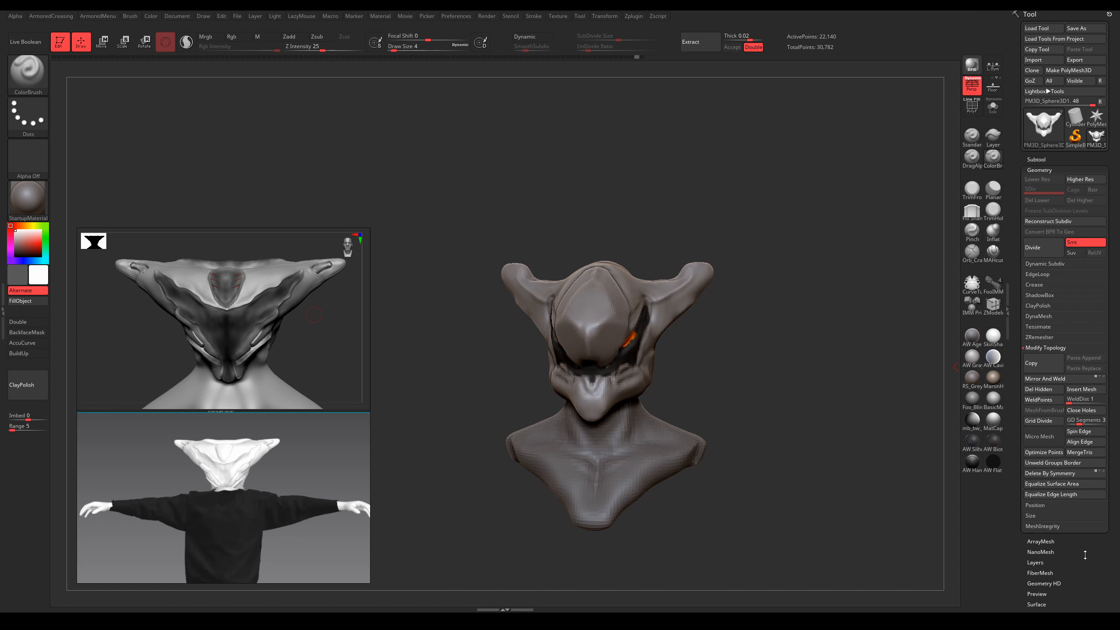
# Step: Flip the head with the Mirror deformation, and apply Mirror And Weld so both sides carry the orange eye
pyautogui.scroll(-6, 1079, 460)
pyautogui.press('shift')
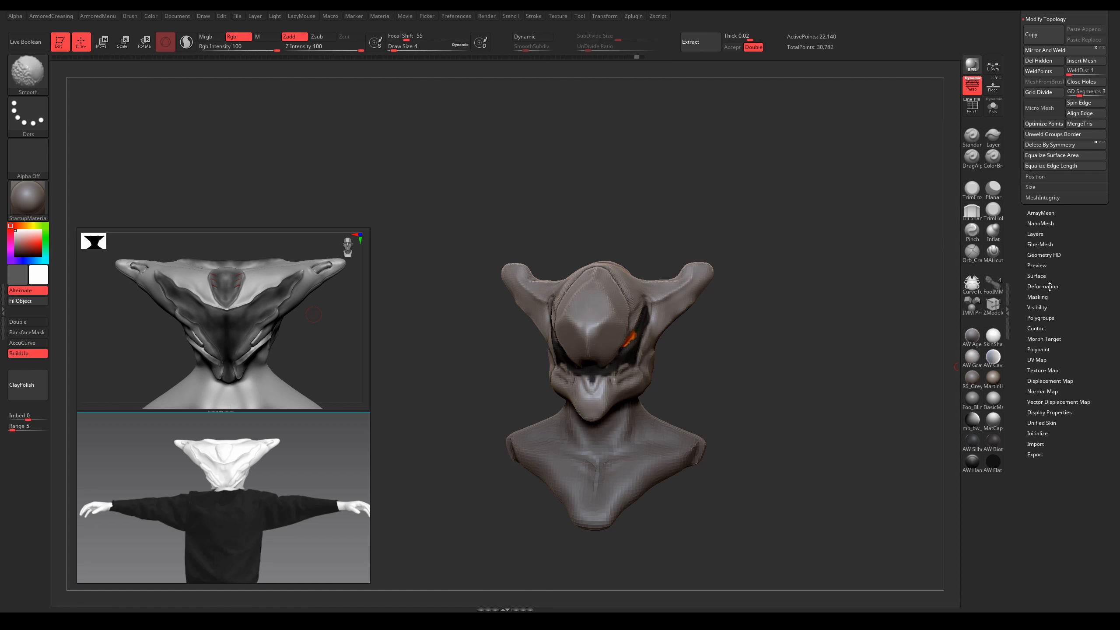
pyautogui.click(1050, 287)
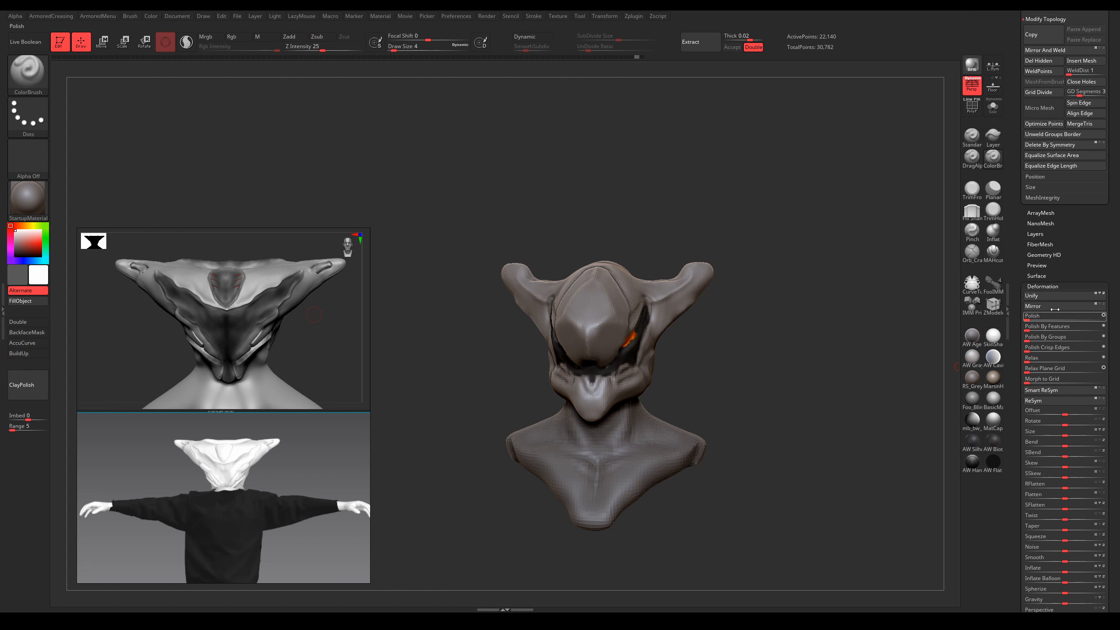
pyautogui.click(1047, 306)
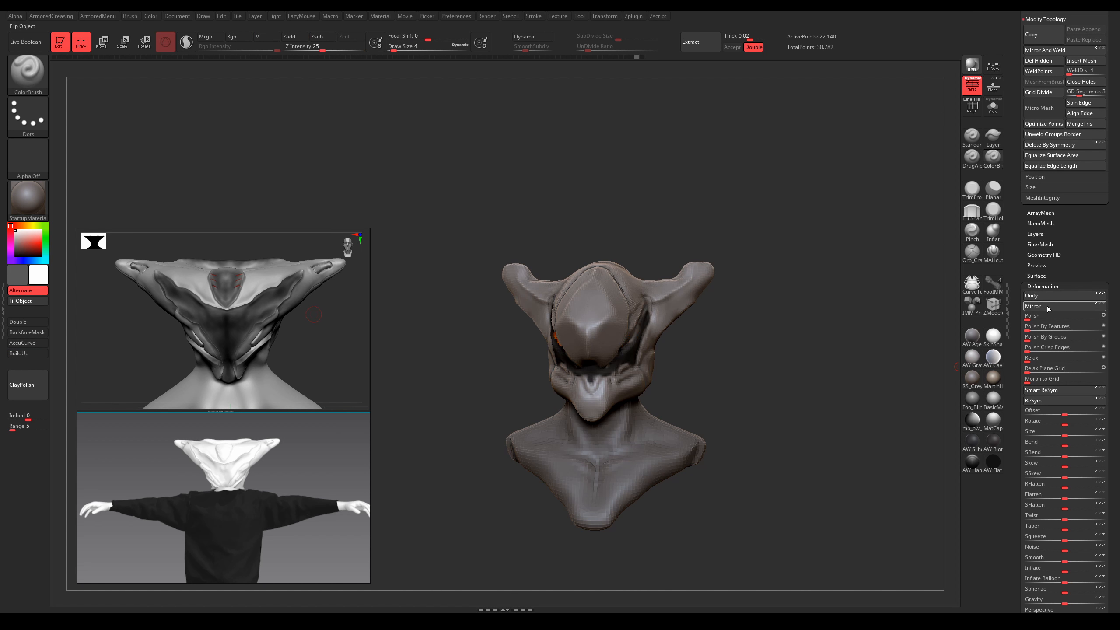
pyautogui.scroll(8, 1082, 256)
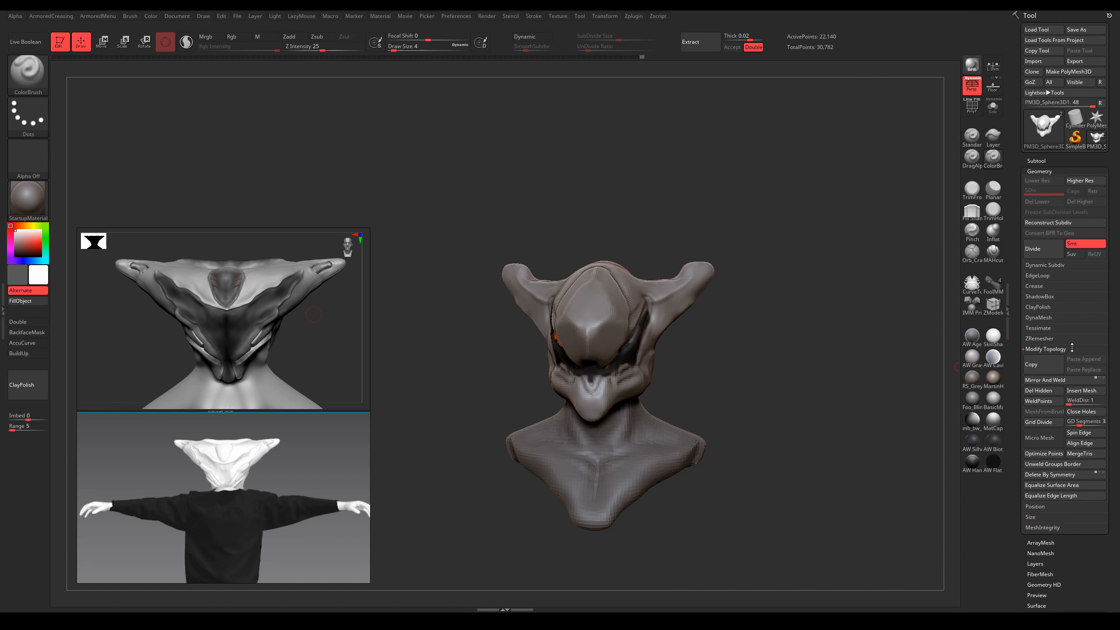
pyautogui.click(1044, 380)
pyautogui.moveTo(645, 331); pyautogui.dragTo(595, 342, button='right')
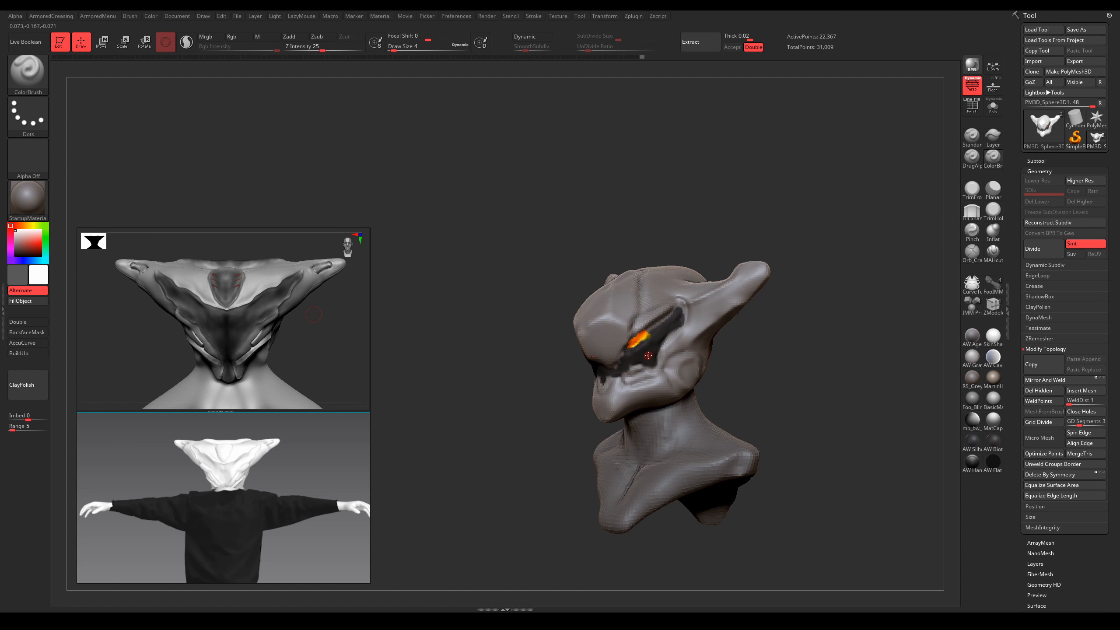
# Step: Carve creases and fine detail around the jaw, temples and horns using DamStandard at draw size 6
pyautogui.press('s')
pyautogui.click(652, 356)
pyautogui.moveTo(679, 355)
pyautogui.mouseDown(button='right')
pyautogui.moveTo(657, 366)
pyautogui.moveTo(674, 362)
pyautogui.mouseUp(button='right')
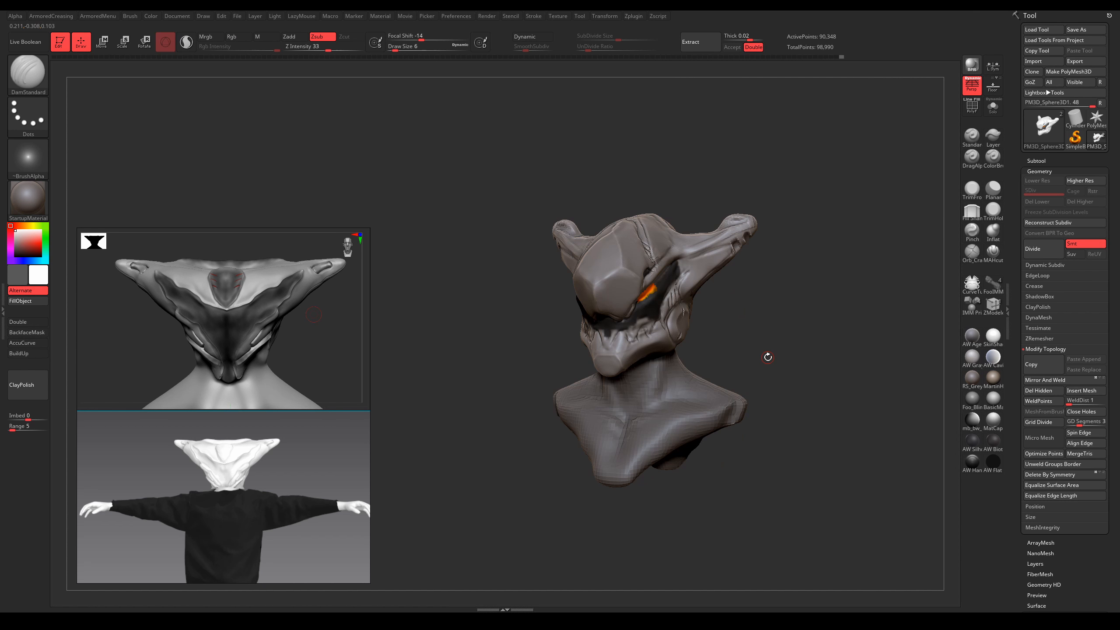
pyautogui.moveTo(746, 331)
pyautogui.mouseDown(button='right')
pyautogui.moveTo(737, 328)
pyautogui.moveTo(729, 370)
pyautogui.mouseUp(button='right')
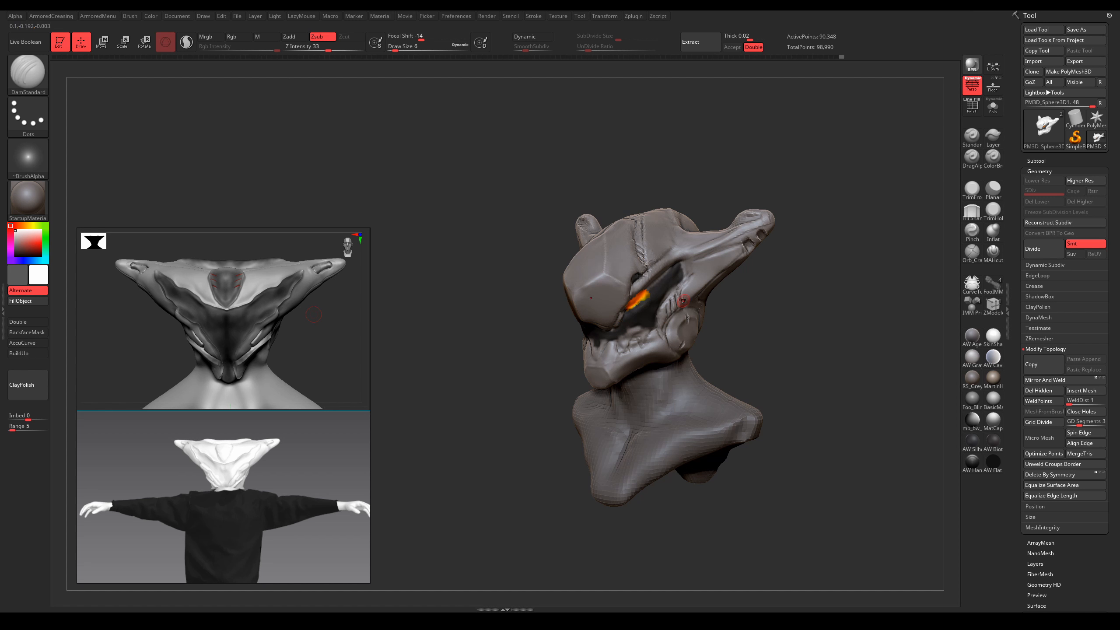
# Step: Try carving jagged mirrored lines down the faceted forehead with DamStandard at draw size 11, and undo them
pyautogui.moveTo(683, 300)
pyautogui.mouseDown(button='right')
pyautogui.moveTo(573, 294)
pyautogui.moveTo(605, 278)
pyautogui.mouseUp(button='right')
pyautogui.moveTo(601, 300); pyautogui.dragTo(632, 261, button='right')
pyautogui.press('s')
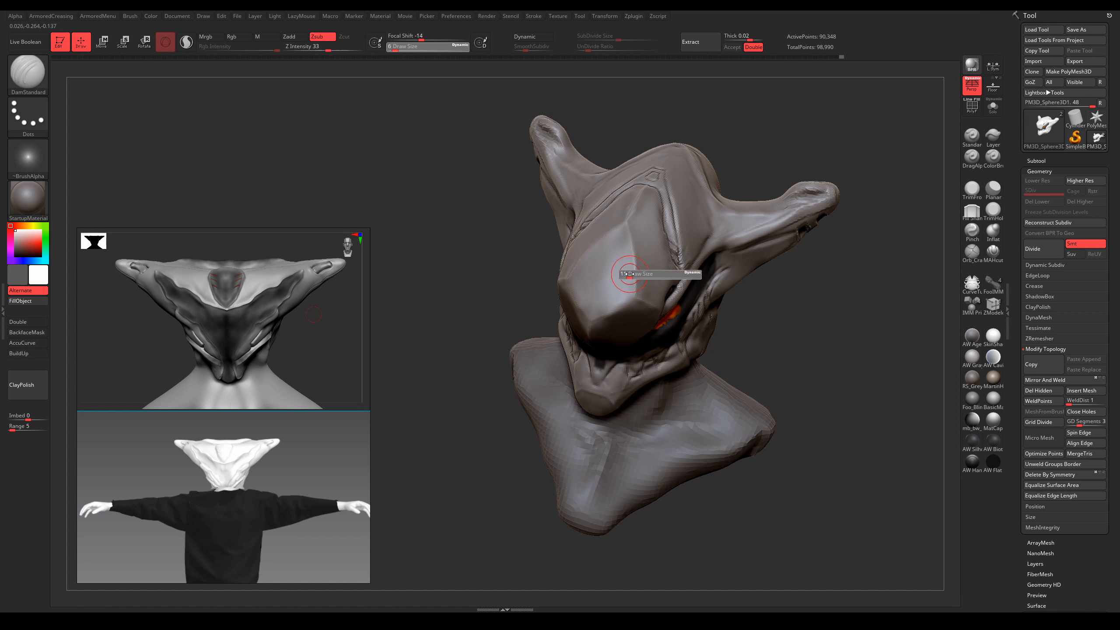
pyautogui.moveTo(626, 274); pyautogui.dragTo(627, 273)
pyautogui.moveTo(634, 269); pyautogui.dragTo(625, 253, button='right')
pyautogui.moveTo(630, 245); pyautogui.dragTo(600, 321)
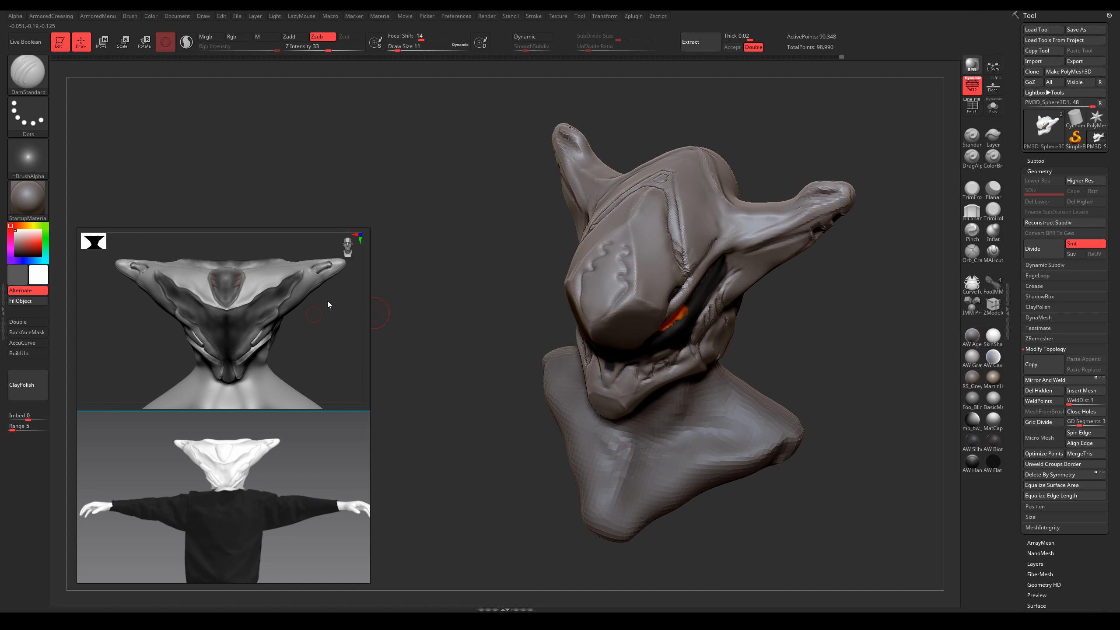
pyautogui.hotkey('ctrl', 'z')
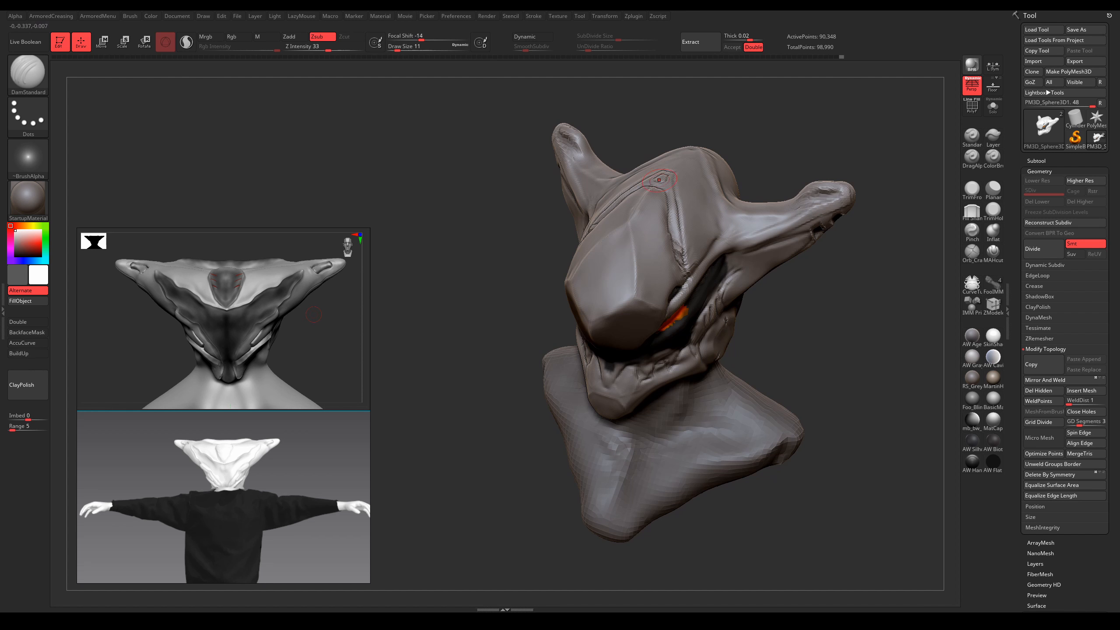
# Step: Try engraving thin branching lines on the faceted forehead with DamStandard at draw size 7
pyautogui.press('s')
pyautogui.moveTo(630, 244); pyautogui.dragTo(625, 237)
pyautogui.press('s')
pyautogui.moveTo(602, 273); pyautogui.dragTo(610, 270)
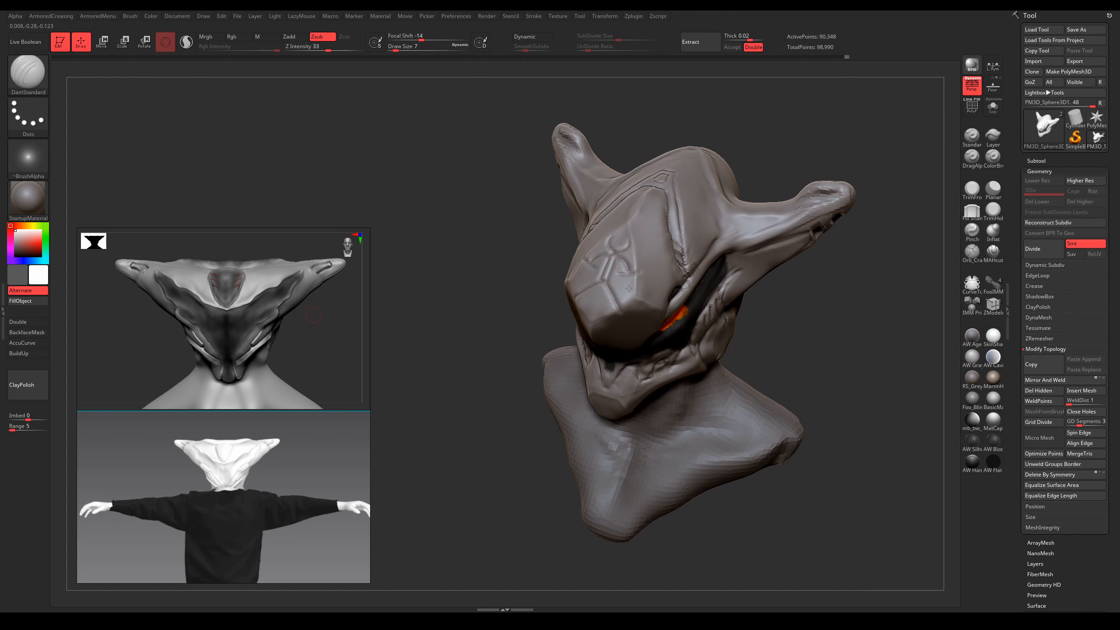
pyautogui.moveTo(631, 240)
pyautogui.mouseDown(button='right')
pyautogui.moveTo(551, 269)
pyautogui.moveTo(541, 309)
pyautogui.moveTo(653, 310)
pyautogui.moveTo(651, 300)
pyautogui.mouseUp(button='right')
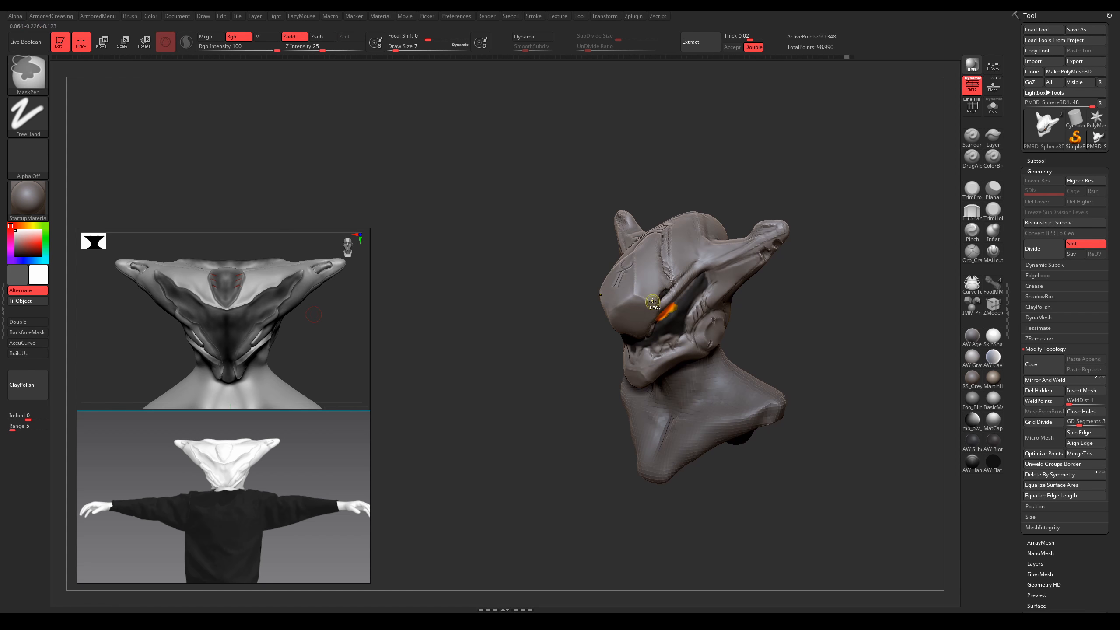
# Step: Set the DamStandard draw size to 9 and carve angular creases beside the hood seam above the temple
pyautogui.keyDown('ctrl'); pyautogui.moveTo(684, 261); pyautogui.dragTo(644, 261, button='right'); pyautogui.keyUp('ctrl')
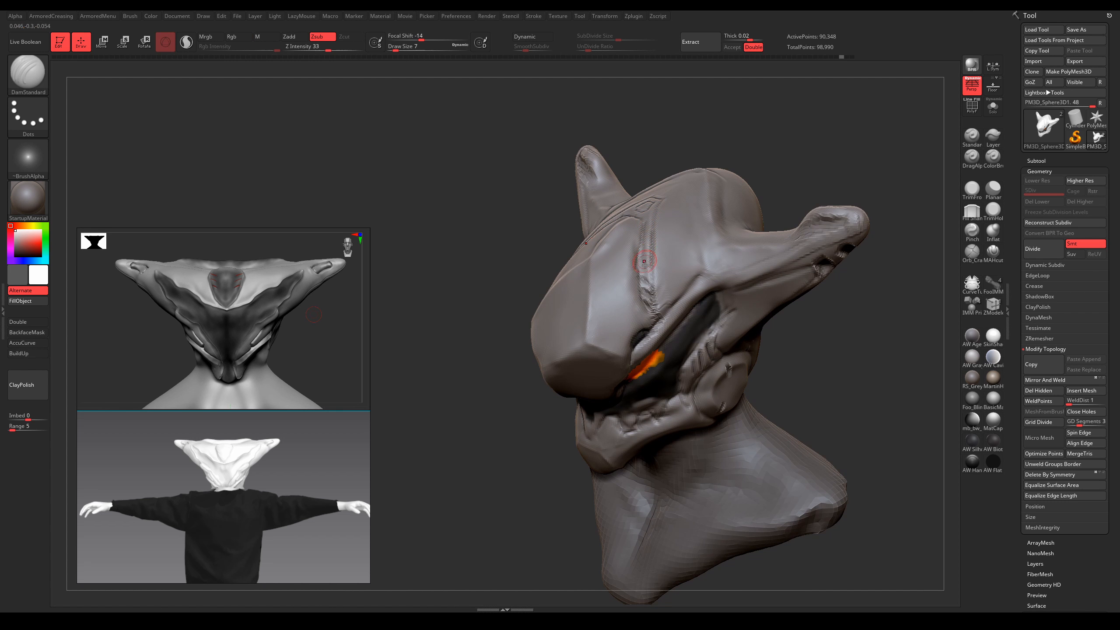
pyautogui.press('s')
pyautogui.moveTo(641, 271); pyautogui.dragTo(643, 246)
pyautogui.press('s')
pyautogui.press('s')
pyautogui.moveTo(655, 285); pyautogui.dragTo(653, 285)
pyautogui.moveTo(662, 283); pyautogui.dragTo(665, 295, button='right')
pyautogui.press('s')
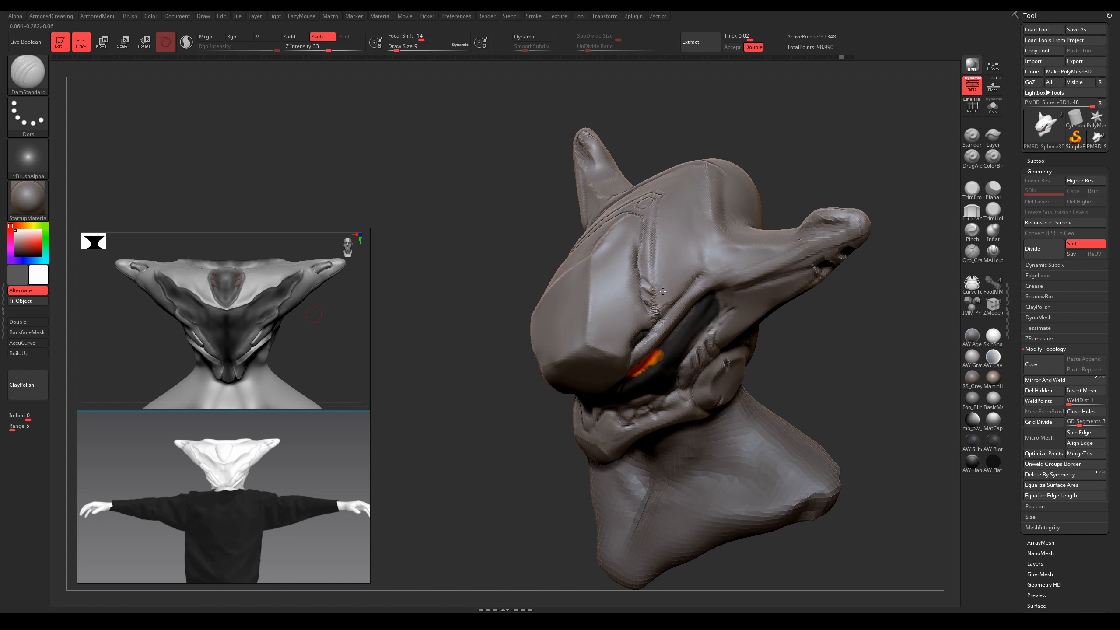
pyautogui.moveTo(674, 286); pyautogui.dragTo(680, 292)
pyautogui.moveTo(681, 292)
pyautogui.mouseDown(button='right')
pyautogui.moveTo(652, 260)
pyautogui.moveTo(714, 304)
pyautogui.moveTo(684, 292)
pyautogui.moveTo(704, 294)
pyautogui.mouseUp(button='right')
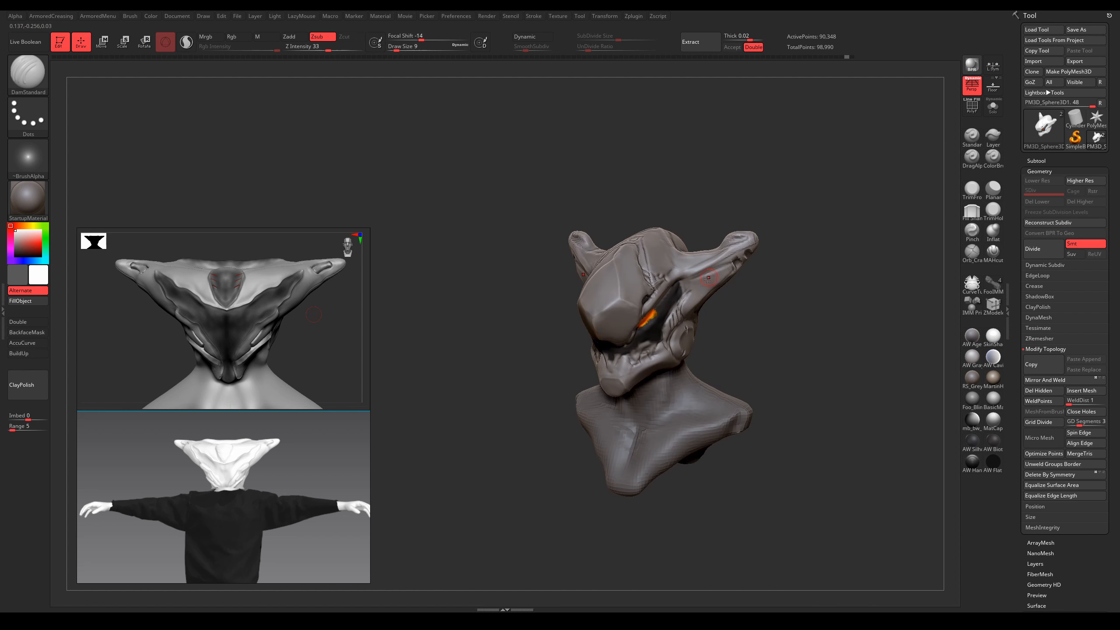
# Step: Carve a wavy-edged panel outline across the upper back of the head and set the draw size to 8
pyautogui.keyDown('ctrl'); pyautogui.moveTo(672, 327); pyautogui.dragTo(699, 310, button='right'); pyautogui.keyUp('ctrl')
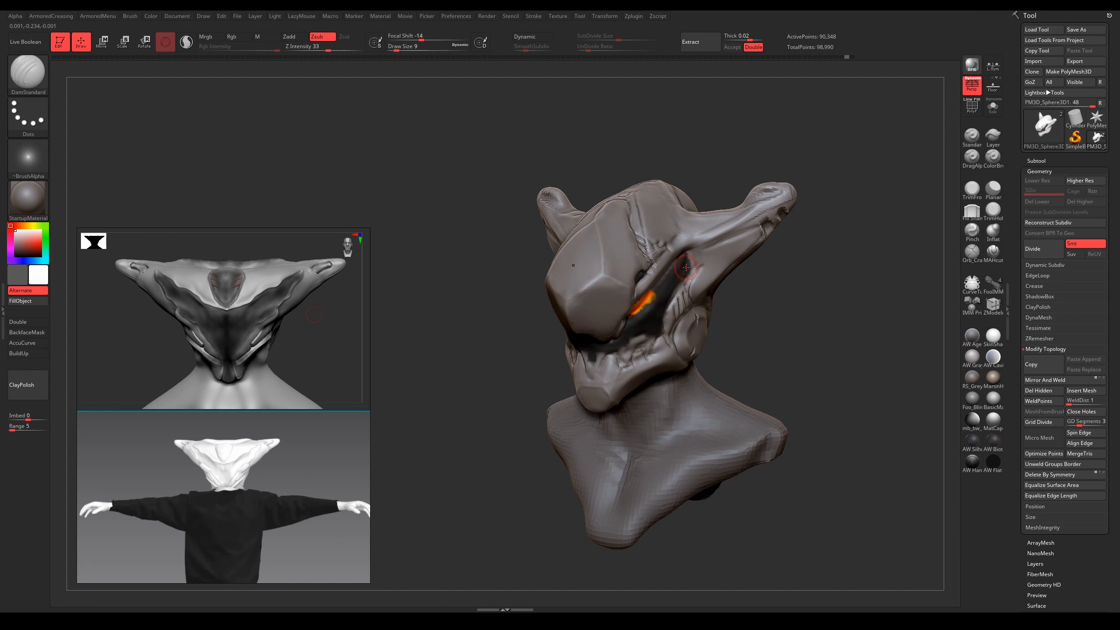
pyautogui.moveTo(689, 246)
pyautogui.mouseDown(button='right')
pyautogui.moveTo(692, 304)
pyautogui.moveTo(724, 314)
pyautogui.moveTo(753, 276)
pyautogui.moveTo(739, 272)
pyautogui.moveTo(722, 290)
pyautogui.moveTo(683, 246)
pyautogui.moveTo(669, 277)
pyautogui.moveTo(670, 293)
pyautogui.moveTo(685, 290)
pyautogui.moveTo(670, 293)
pyautogui.mouseUp(button='right')
pyautogui.press('s')
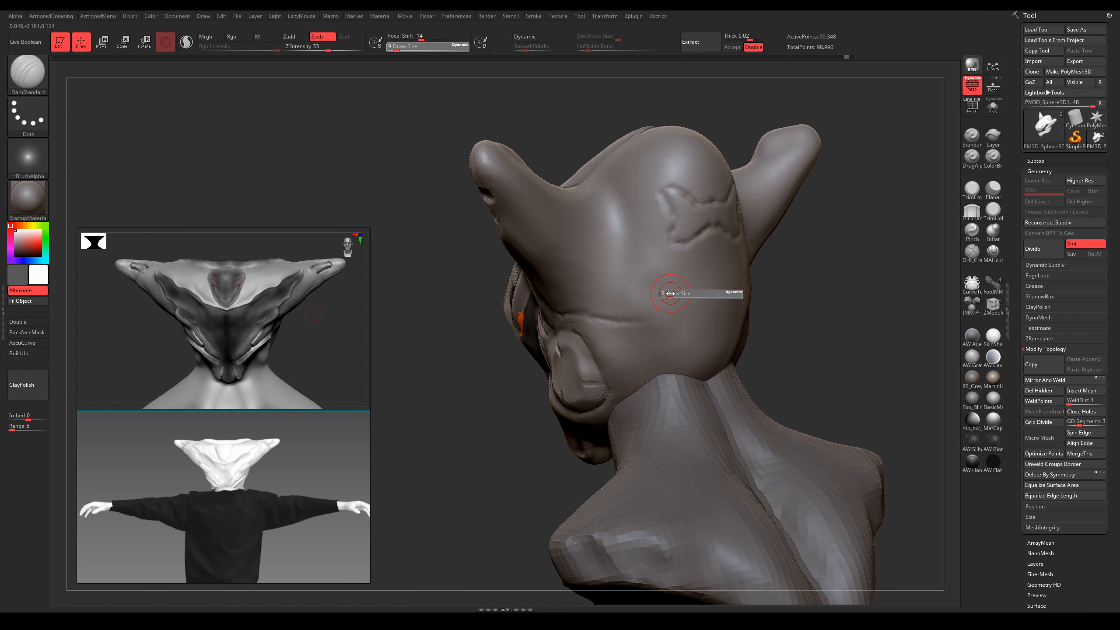
pyautogui.click(669, 293)
pyautogui.write('8')
pyautogui.press('Return')
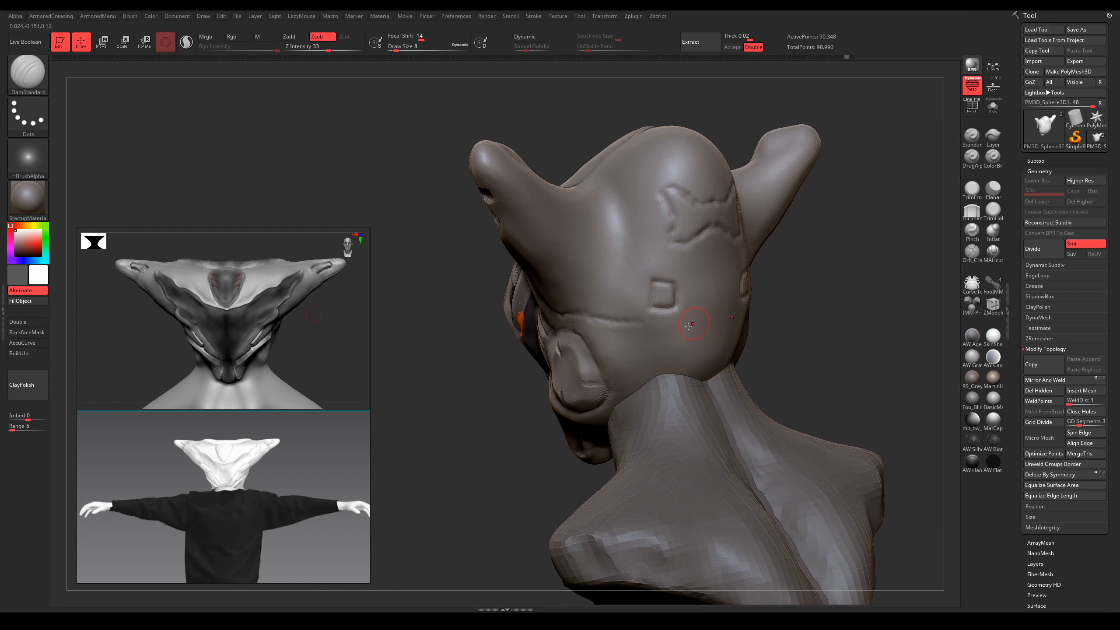
# Step: Undo the small square outline carved on the lower back of the head
pyautogui.keyDown('ctrl'); pyautogui.moveTo(651, 315); pyautogui.dragTo(642, 270, button='right'); pyautogui.keyUp('ctrl')
pyautogui.hotkey('ctrl', 'z')
pyautogui.hotkey('ctrl', 'z')
pyautogui.hotkey('ctrl', 'z')
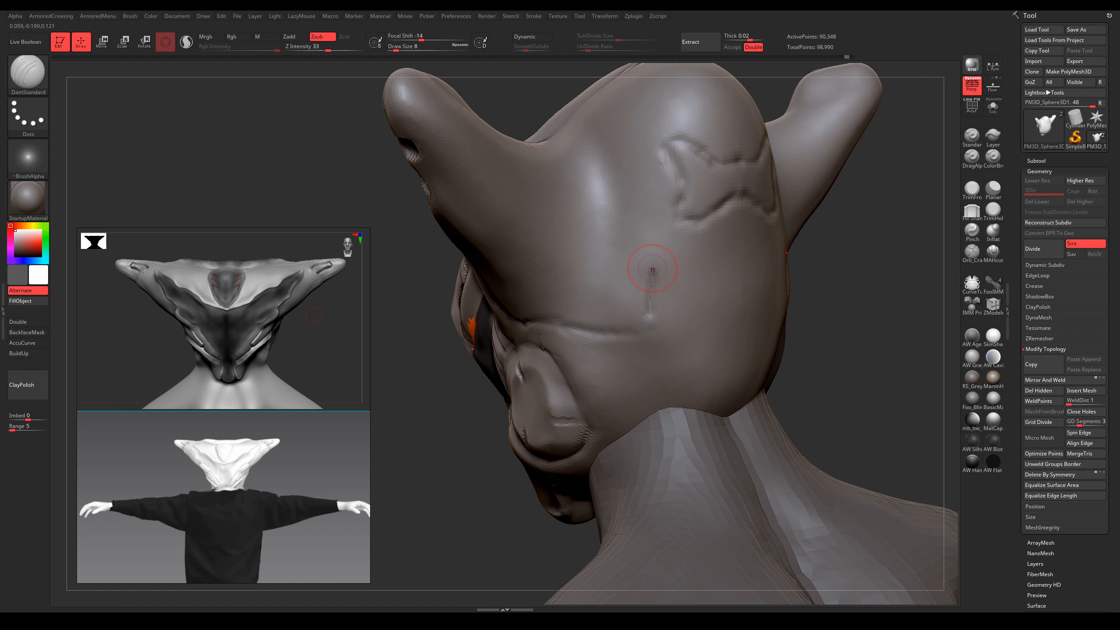
# Step: Carve a tall rectangular outline on the lower back of the head and rework it into a narrower, tapered panel
pyautogui.moveTo(687, 260)
pyautogui.mouseDown()
pyautogui.moveTo(682, 321)
pyautogui.moveTo(649, 323)
pyautogui.mouseUp()
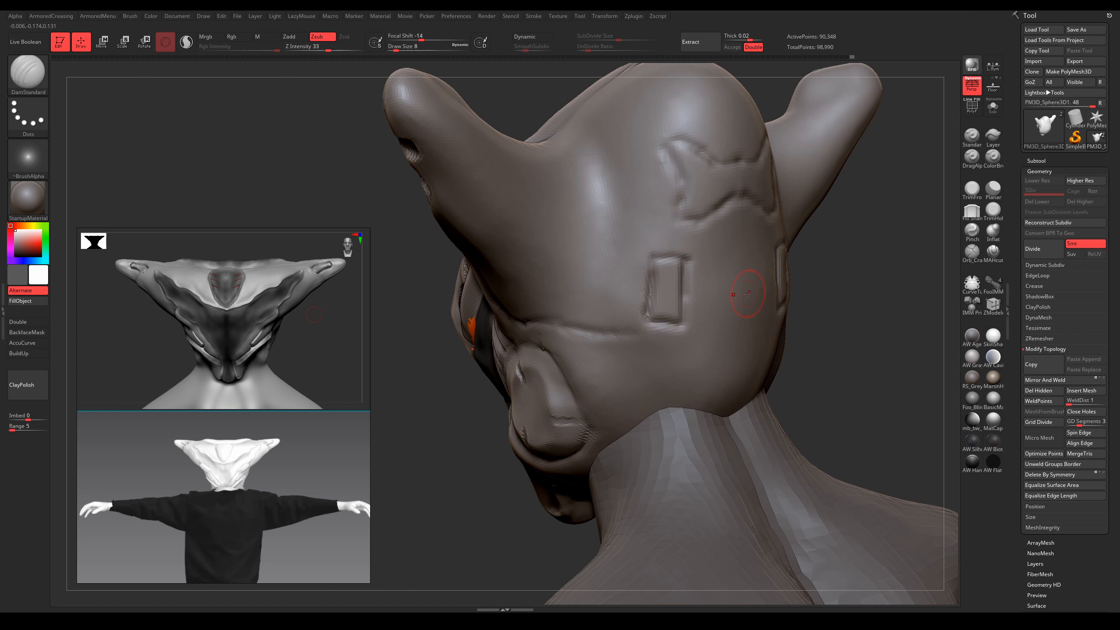
pyautogui.moveTo(746, 294)
pyautogui.mouseDown(button='right')
pyautogui.moveTo(635, 280)
pyautogui.moveTo(682, 280)
pyautogui.mouseUp(button='right')
pyautogui.keyDown('shift'); pyautogui.moveTo(682, 280); pyautogui.dragTo(670, 260); pyautogui.keyUp('shift')
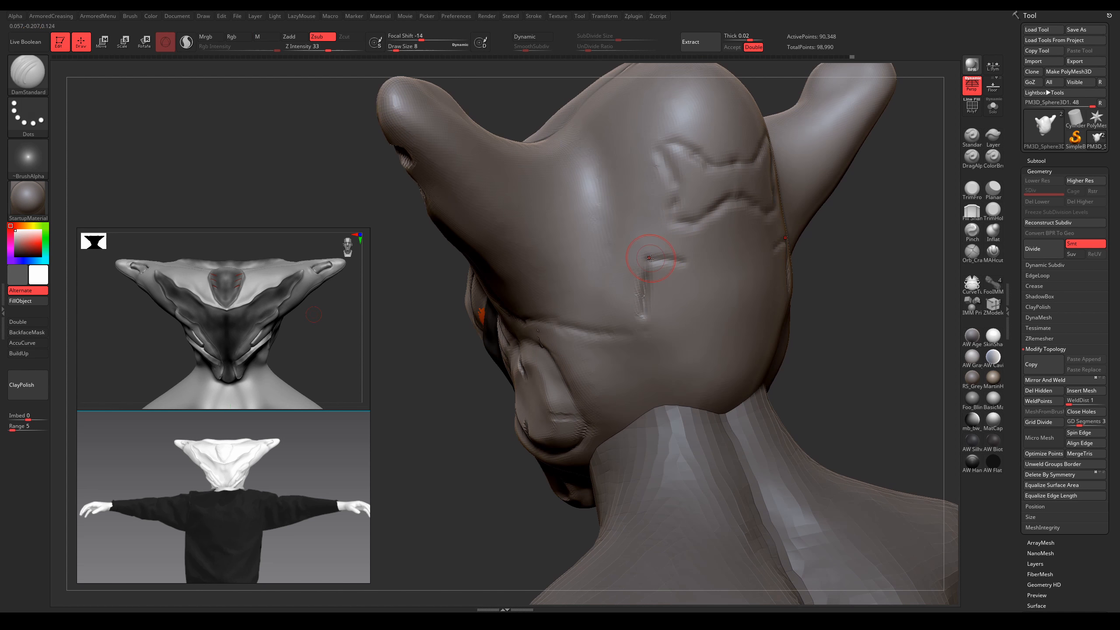
pyautogui.hotkey('ctrl', 'z')
pyautogui.moveTo(683, 295); pyautogui.dragTo(653, 315)
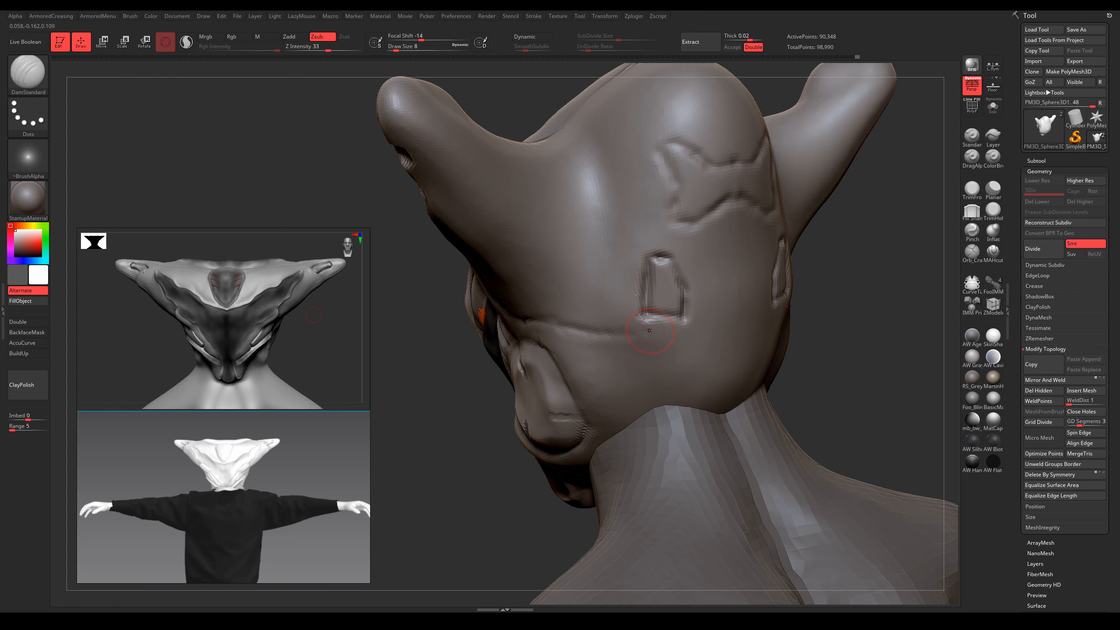
# Step: Carve an elongated recessed panel with short grooves at the horn's base using DamStandard at draw size 6
pyautogui.moveTo(649, 331)
pyautogui.keyDown('ctrl'); pyautogui.mouseDown(button='right')
pyautogui.moveTo(662, 302)
pyautogui.moveTo(621, 303)
pyautogui.moveTo(666, 295)
pyautogui.moveTo(672, 317)
pyautogui.moveTo(653, 313)
pyautogui.moveTo(667, 327)
pyautogui.moveTo(669, 316)
pyautogui.moveTo(719, 309)
pyautogui.moveTo(632, 282)
pyautogui.moveTo(642, 269)
pyautogui.moveTo(618, 265)
pyautogui.moveTo(630, 234)
pyautogui.mouseUp(button='right'); pyautogui.keyUp('ctrl')
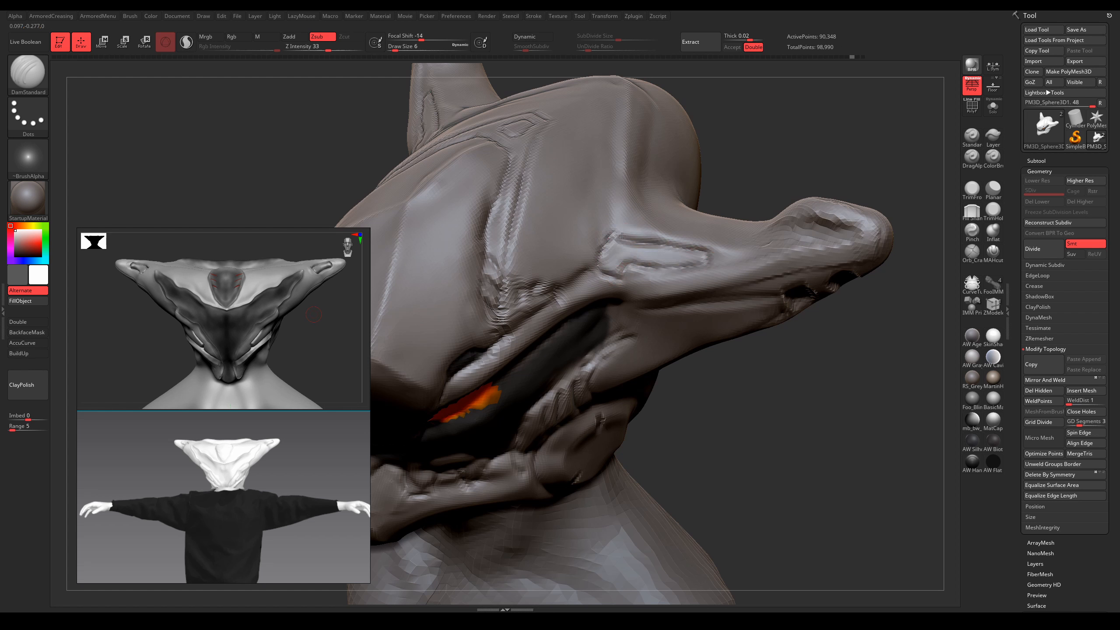
pyautogui.moveTo(624, 236); pyautogui.dragTo(662, 263, button='right')
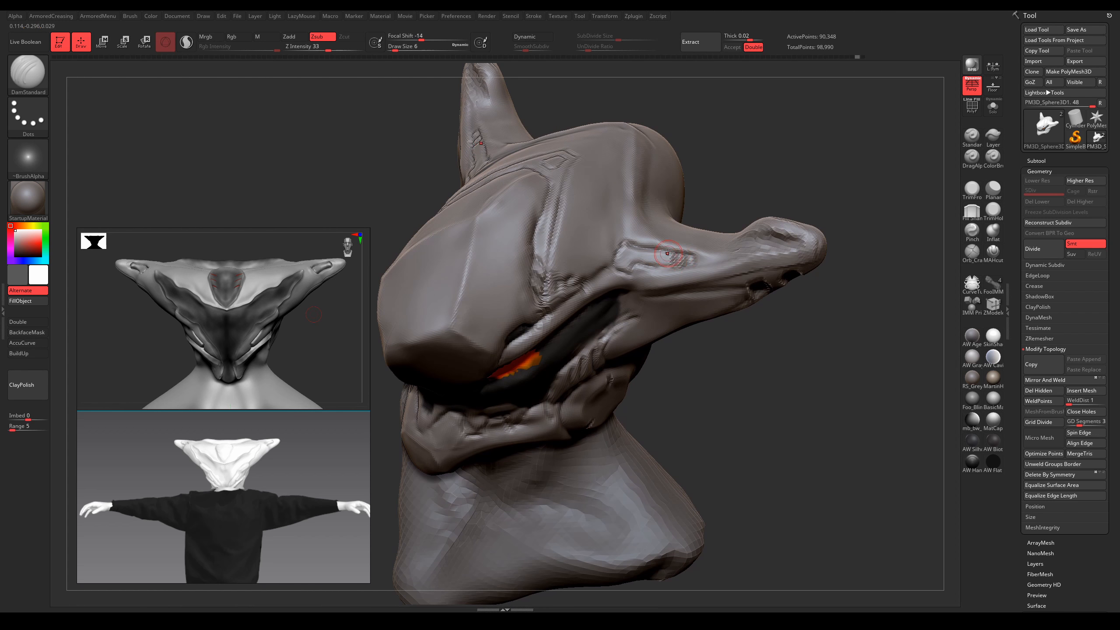
pyautogui.keyDown('ctrl'); pyautogui.moveTo(667, 281); pyautogui.dragTo(664, 247, button='right'); pyautogui.keyUp('ctrl')
pyautogui.moveTo(665, 247)
pyautogui.mouseDown(button='right')
pyautogui.moveTo(710, 264)
pyautogui.moveTo(620, 280)
pyautogui.moveTo(665, 287)
pyautogui.moveTo(672, 275)
pyautogui.moveTo(653, 275)
pyautogui.moveTo(648, 304)
pyautogui.moveTo(687, 319)
pyautogui.moveTo(709, 351)
pyautogui.moveTo(743, 317)
pyautogui.mouseUp(button='right')
pyautogui.keyDown('ctrl'); pyautogui.moveTo(744, 317); pyautogui.dragTo(749, 337, button='right'); pyautogui.keyUp('ctrl')
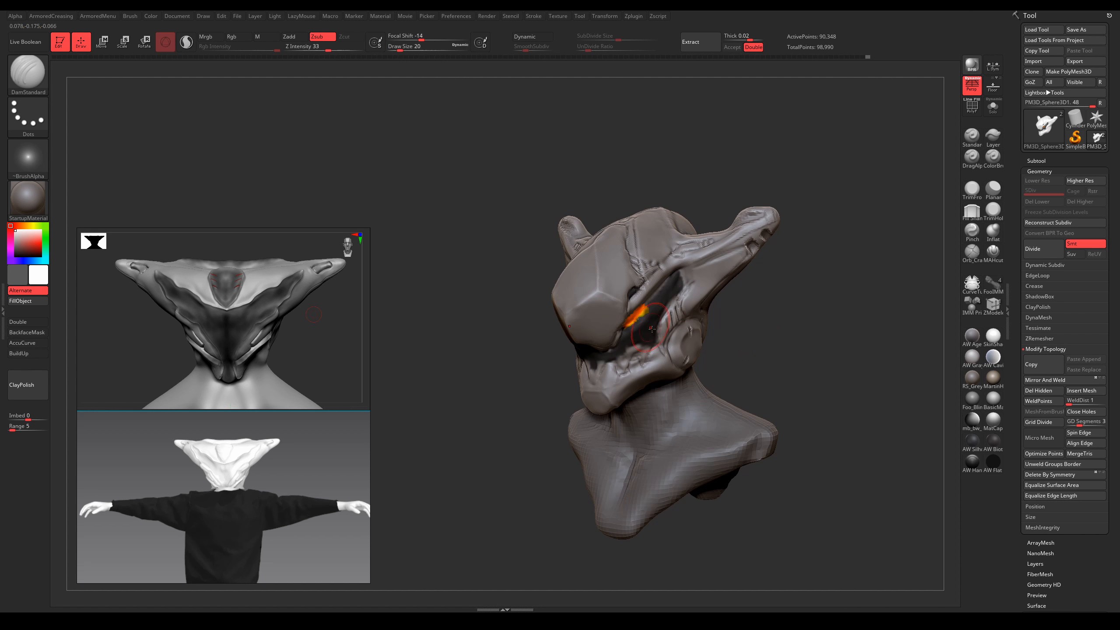